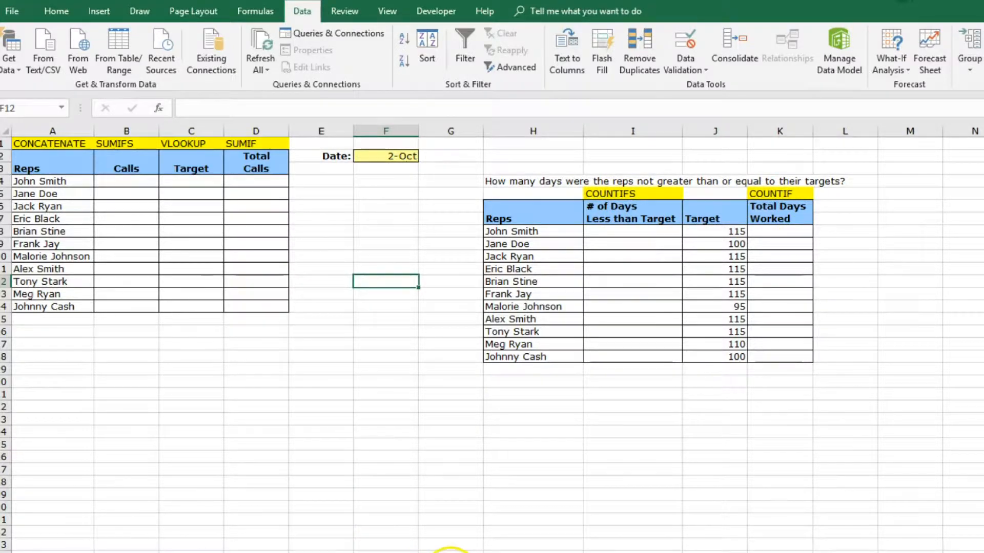
{"action": "left_click", "coordinate": [450, 551]}
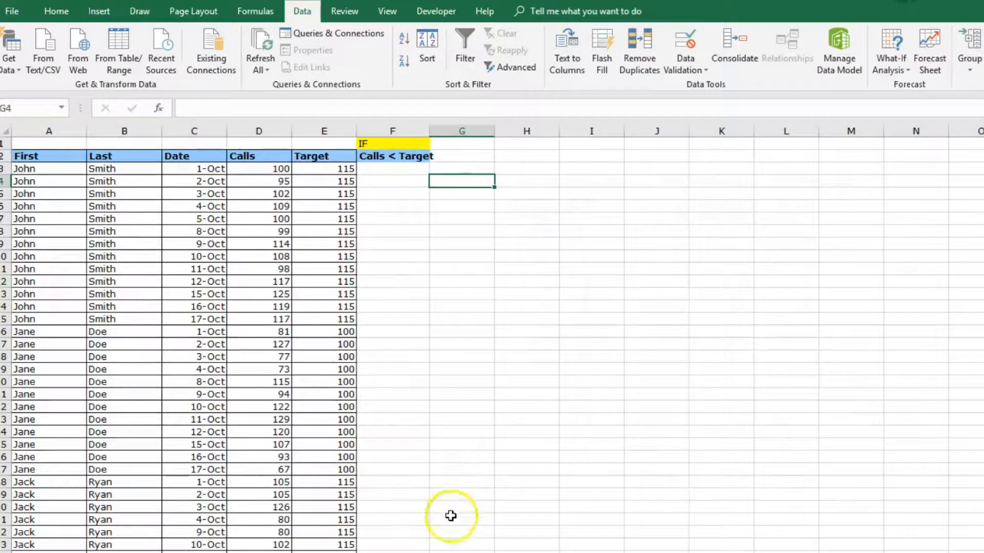
{"action": "left_click", "coordinate": [400, 552]}
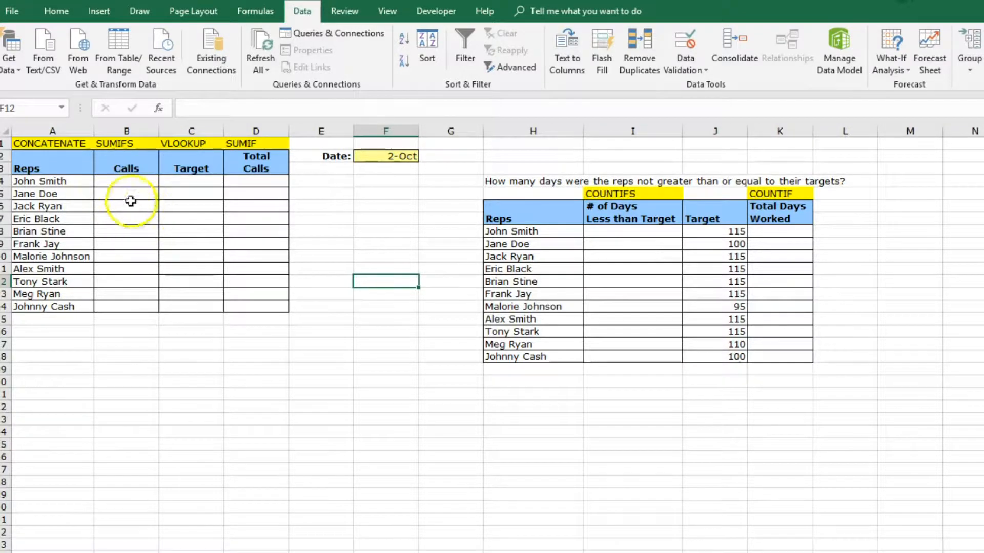
{"action": "left_click_drag", "start_coordinate": [134, 182], "coordinate": [132, 303]}
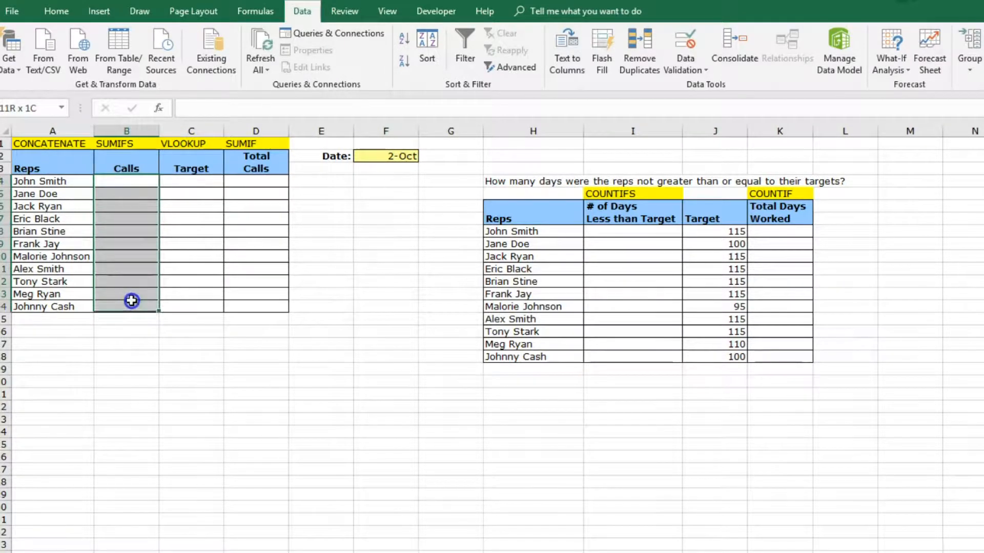
{"action": "left_click", "coordinate": [233, 356]}
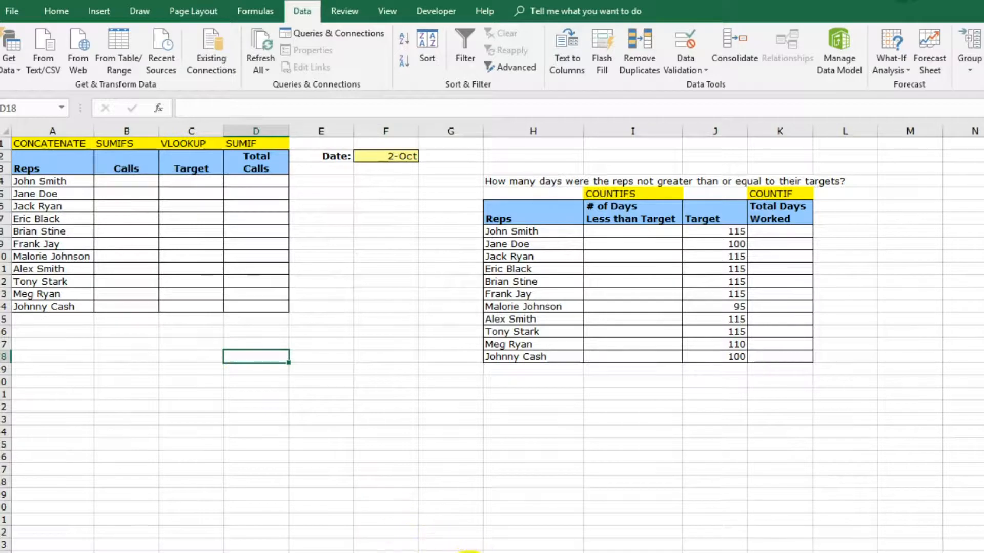
On the daily call data sheet, enter =IF(D3>=E3,"Above","Below") in cell F3 under the Calls < Target header
{"action": "left_click", "coordinate": [469, 552]}
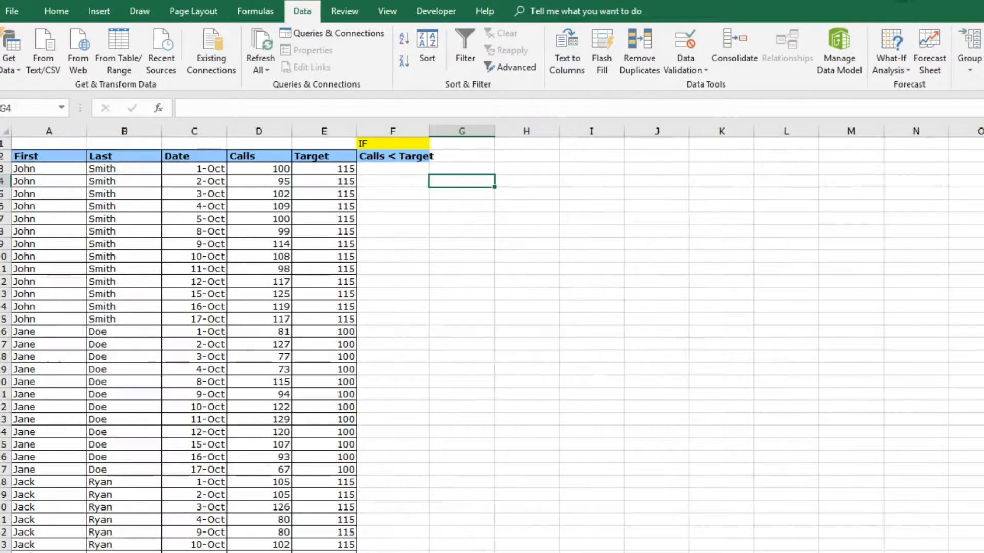
{"action": "left_click", "coordinate": [378, 169]}
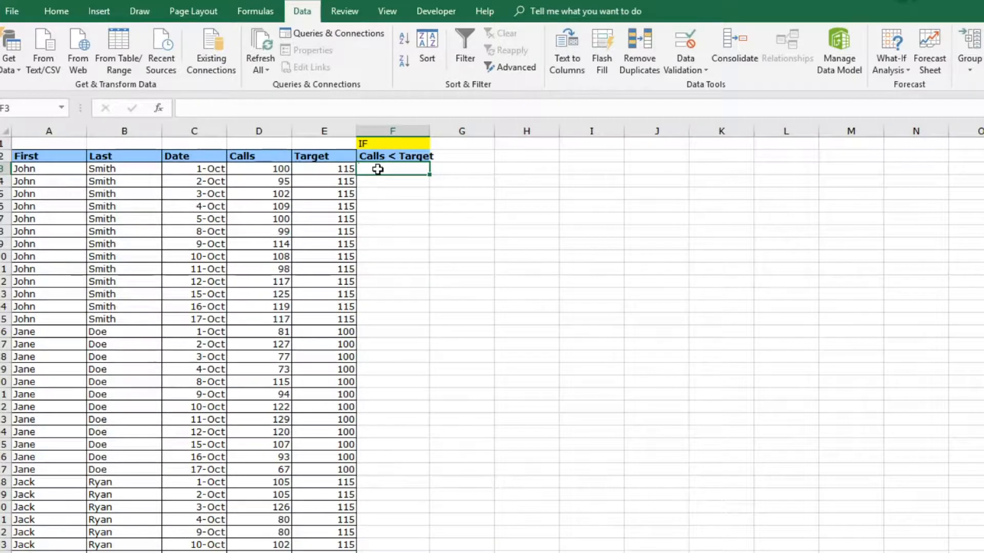
{"action": "type", "text": "="}
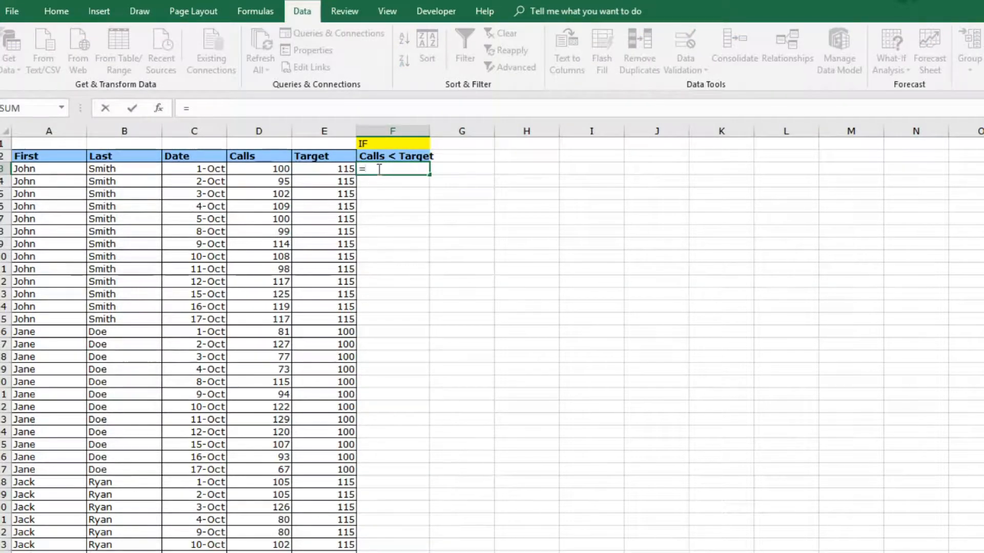
{"action": "type", "text": "if("}
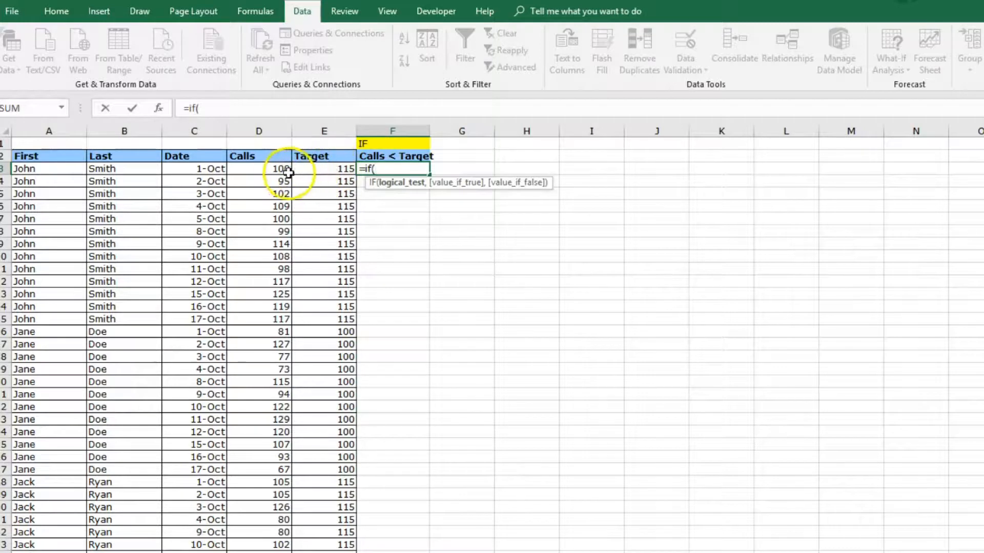
{"action": "left_click", "coordinate": [273, 171]}
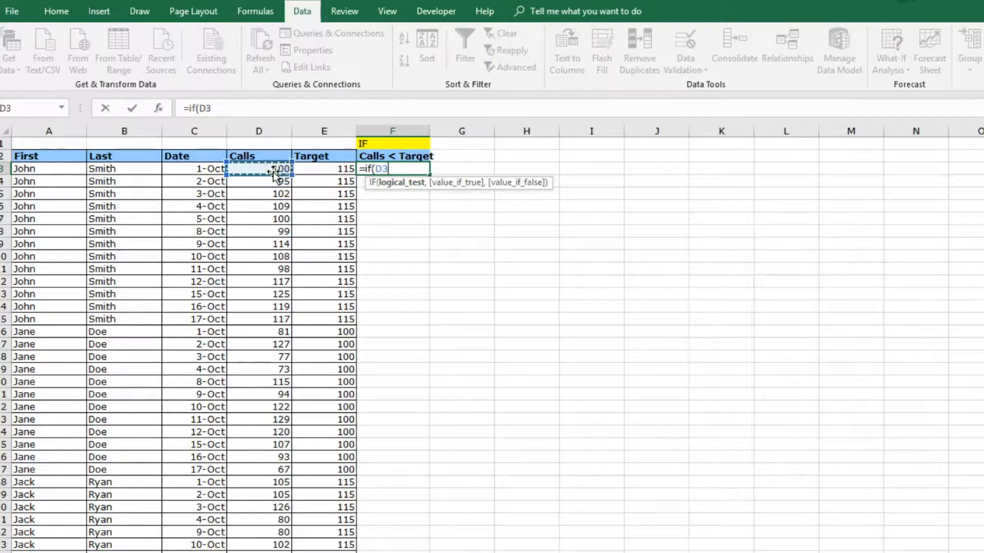
{"action": "type", "text": ">="}
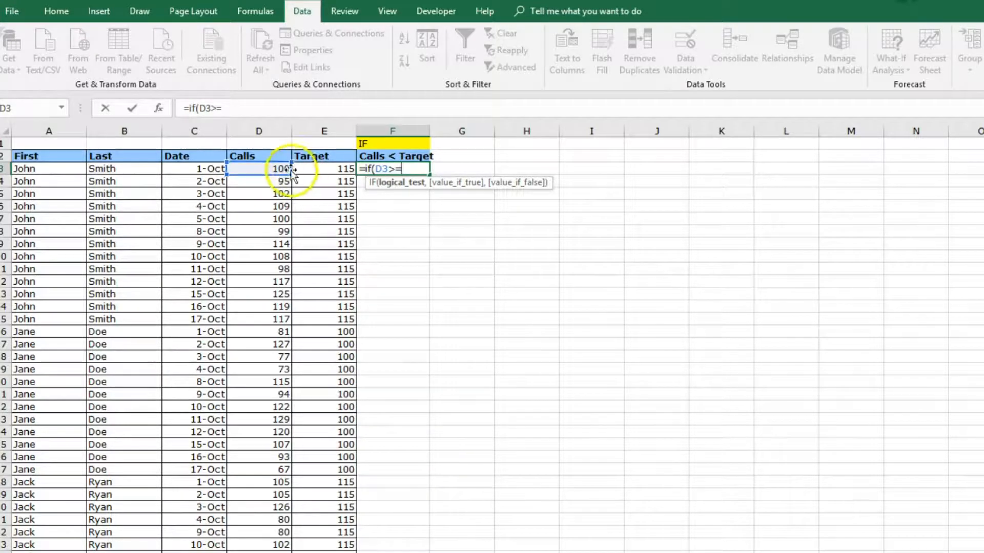
{"action": "left_click", "coordinate": [306, 171]}
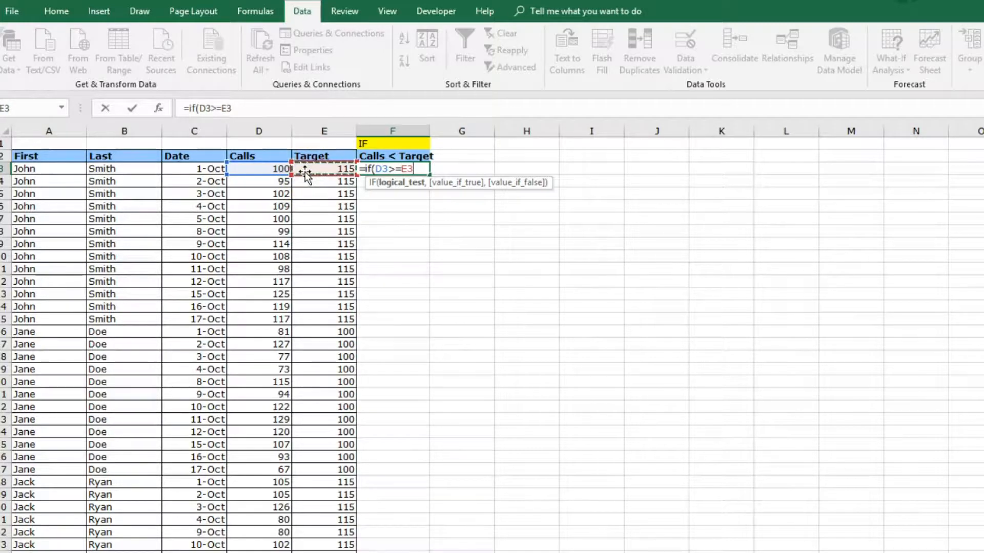
{"action": "type", "text": ","}
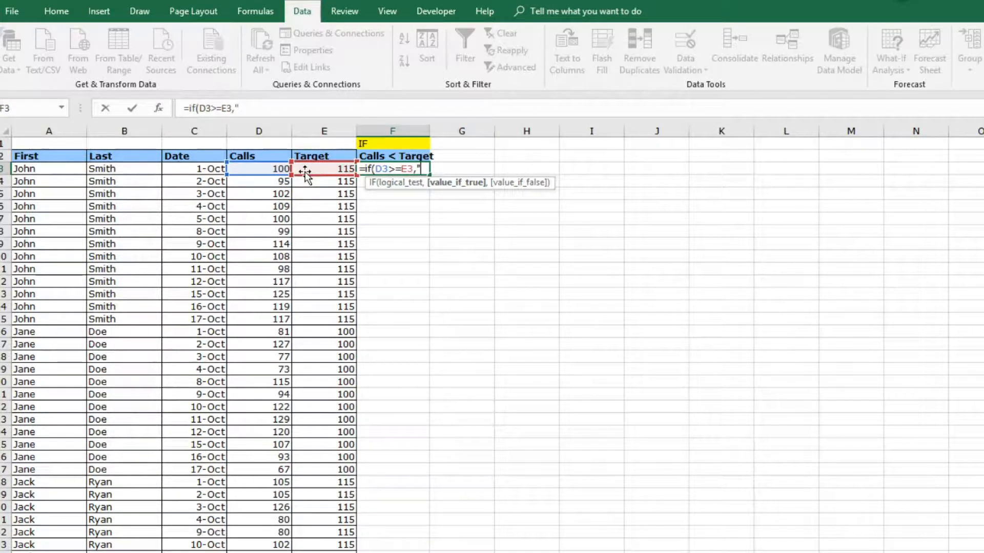
{"action": "type", "text": "\"Above"}
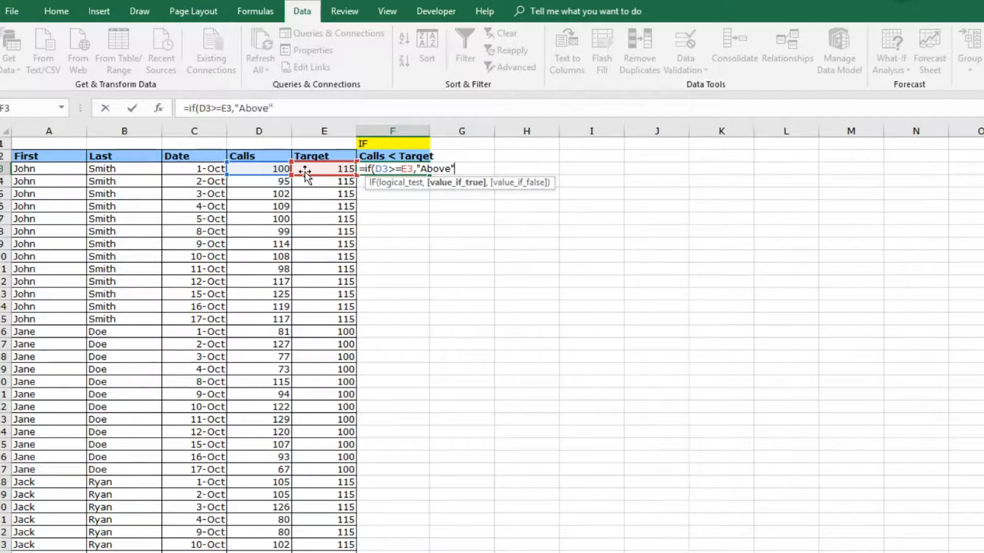
{"action": "type", "text": "\",\"Below"}
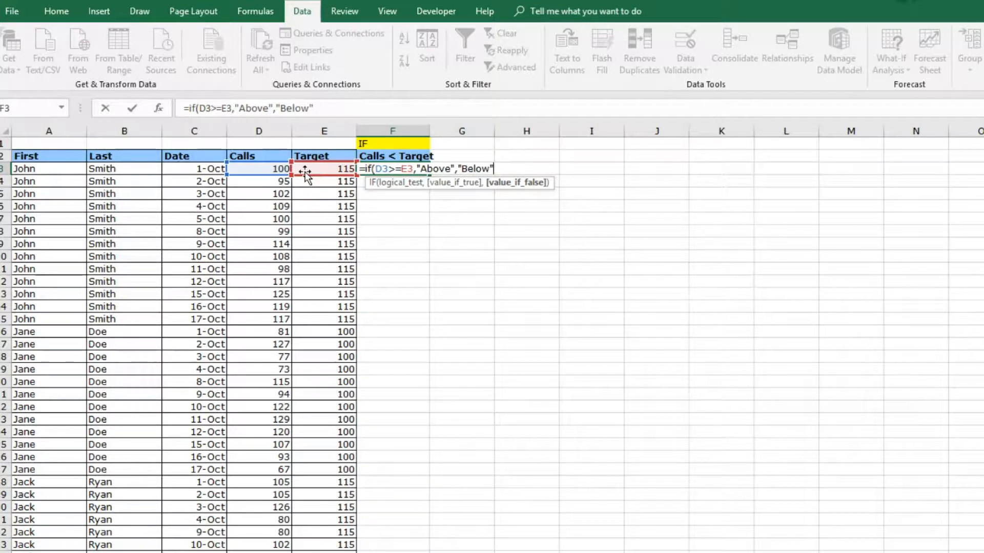
{"action": "type", "text": ")"}
{"action": "key", "text": "Return"}
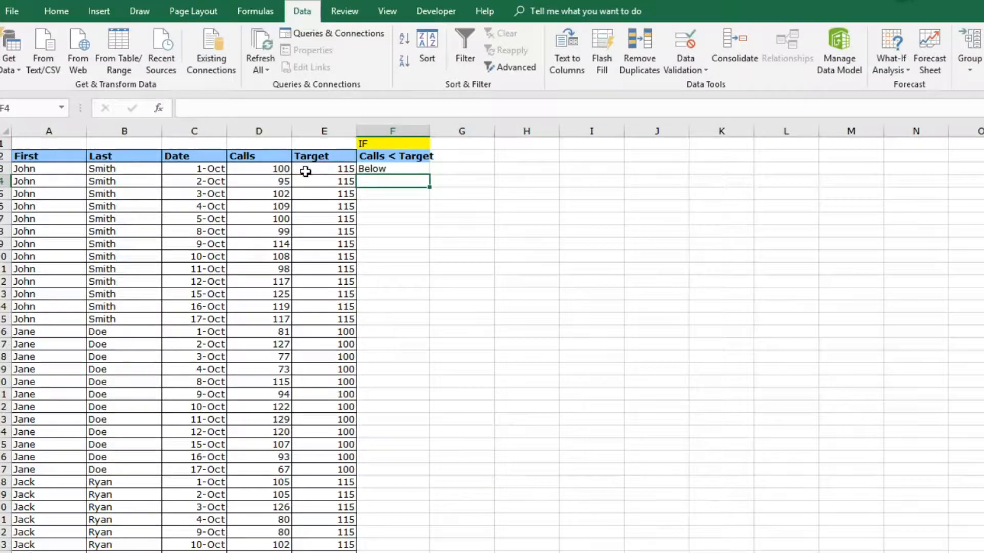
Fill the IF formula from F3 down the Calls < Target column for all data rows
{"action": "left_click", "coordinate": [377, 170]}
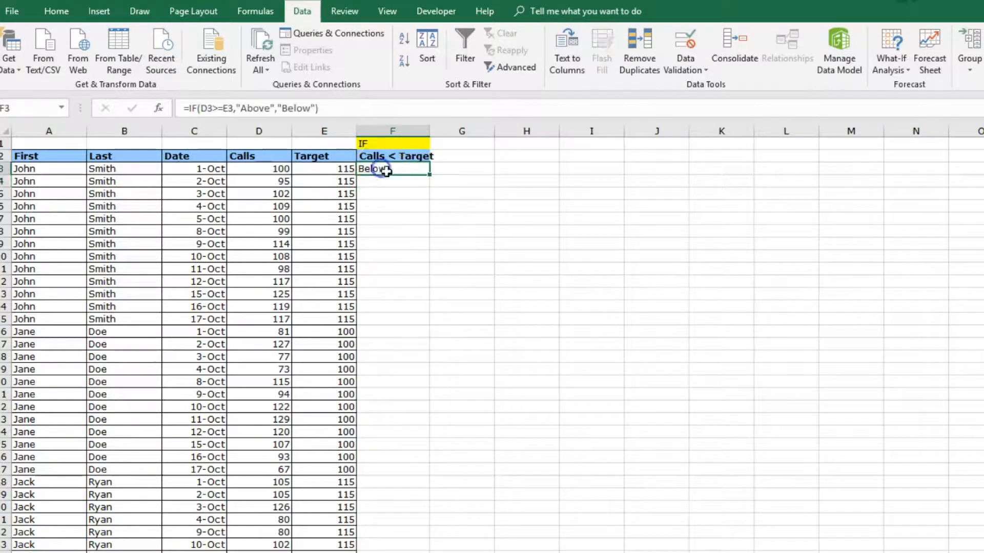
{"action": "double_click", "coordinate": [430, 179]}
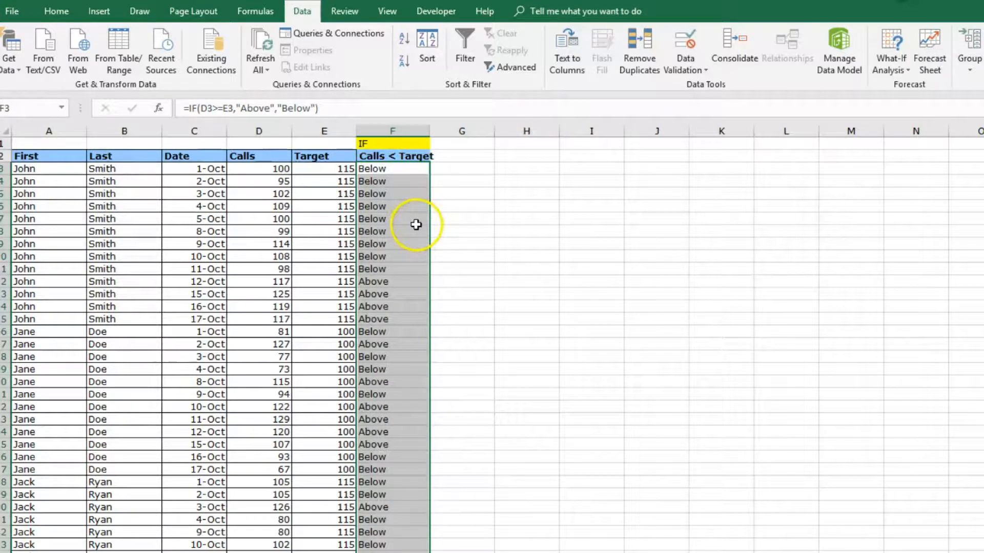
{"action": "left_click", "coordinate": [465, 179]}
Check the Above/Below results of the first rep against the Calls and Target values, especially the 11-Oct and 12-Oct rows
{"action": "left_click_drag", "start_coordinate": [394, 169], "coordinate": [395, 319]}
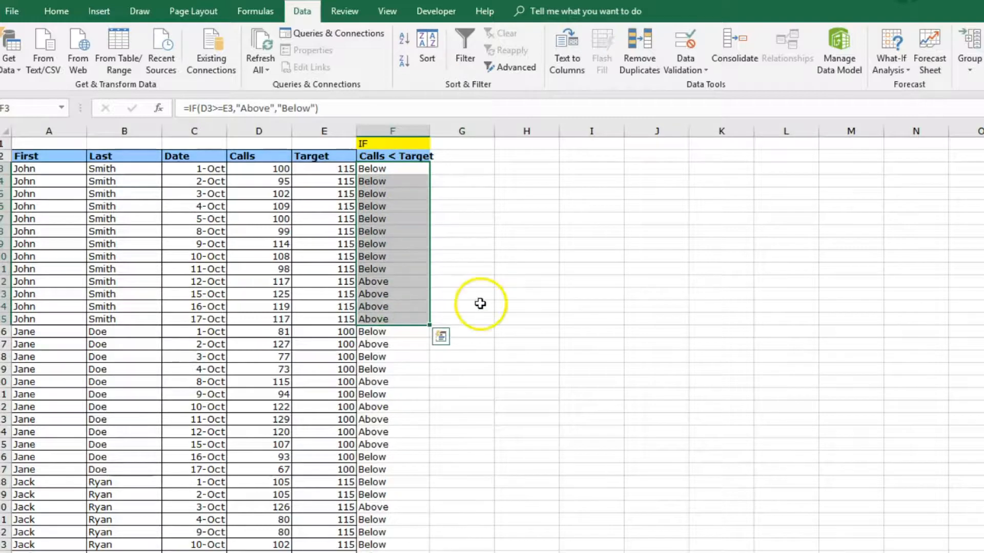
{"action": "left_click", "coordinate": [480, 304]}
{"action": "left_click_drag", "start_coordinate": [413, 281], "coordinate": [259, 286]}
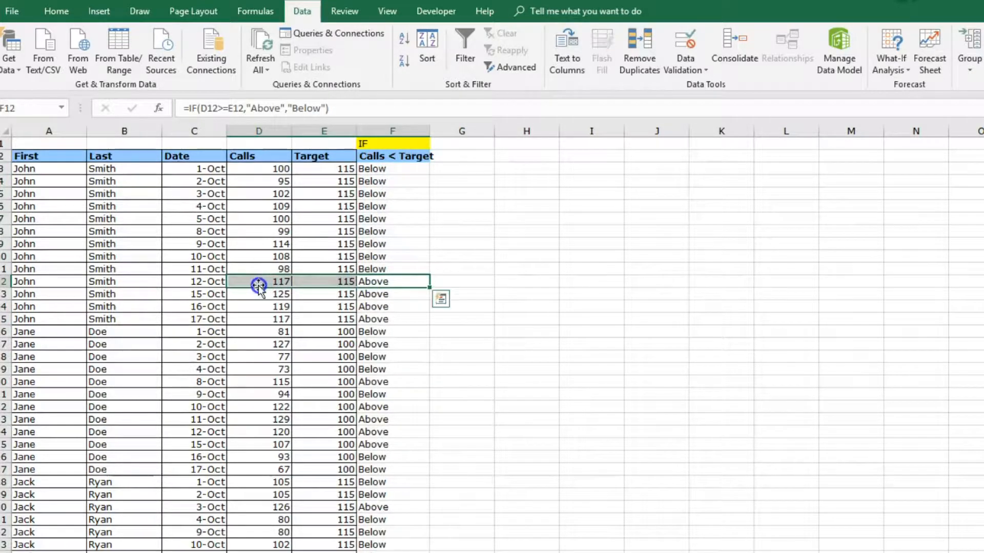
{"action": "left_click", "coordinate": [280, 280]}
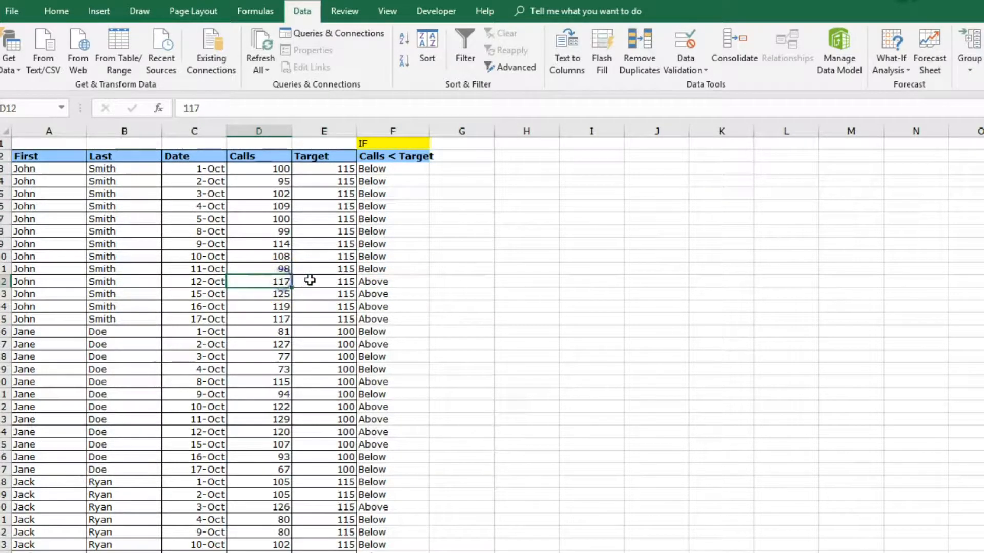
{"action": "left_click", "coordinate": [391, 270]}
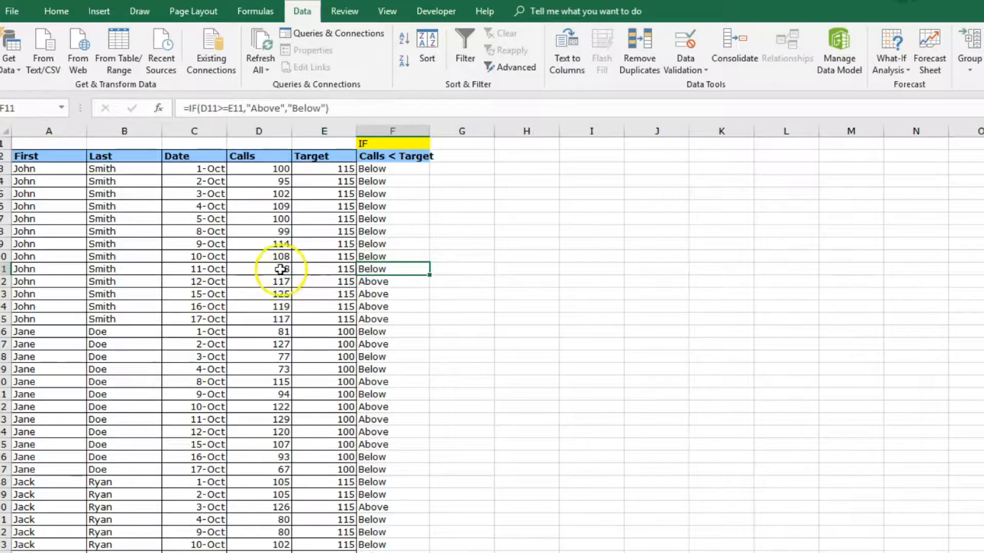
{"action": "left_click", "coordinate": [281, 270]}
{"action": "left_click", "coordinate": [519, 278]}
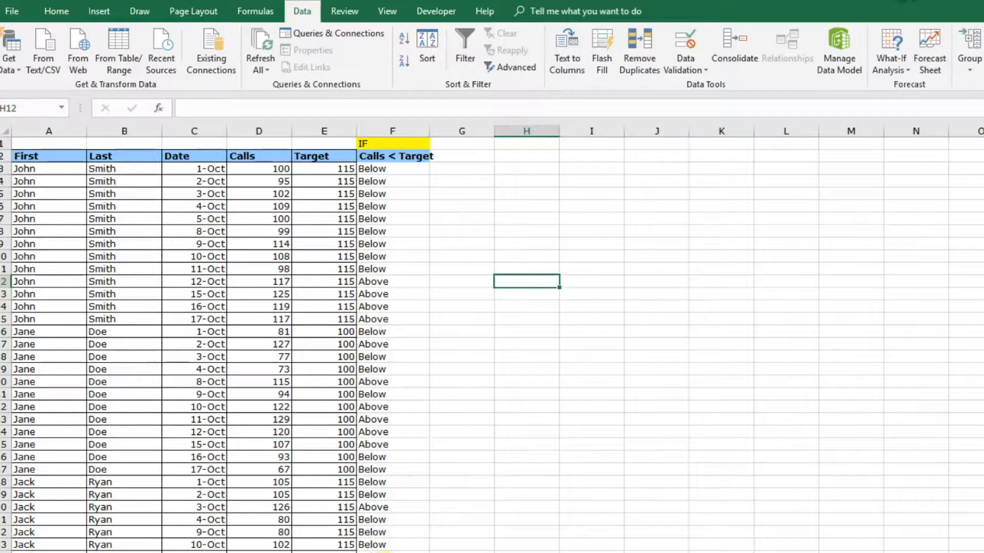
Insert a blank column before the First column on the daily call data sheet
{"action": "left_click", "coordinate": [230, 552]}
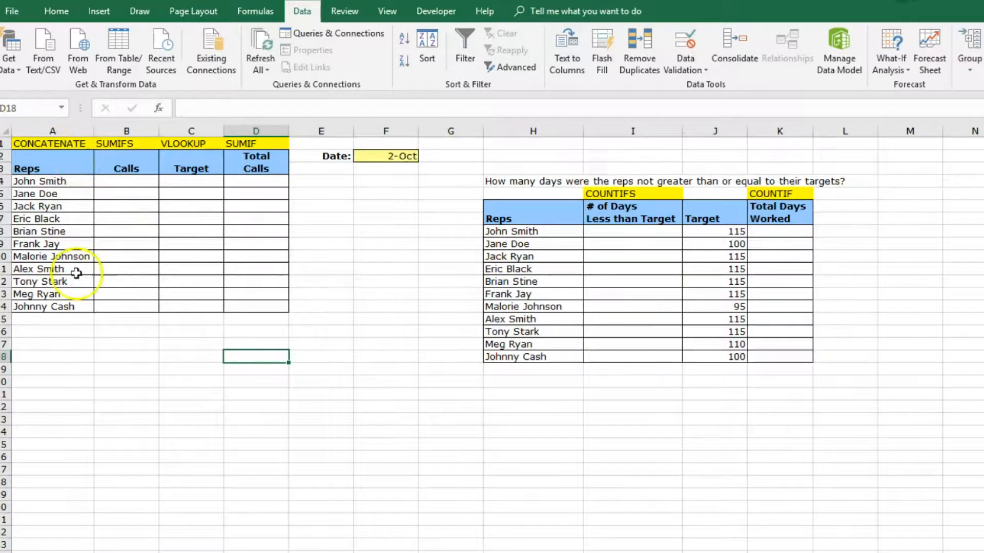
{"action": "left_click", "coordinate": [457, 552]}
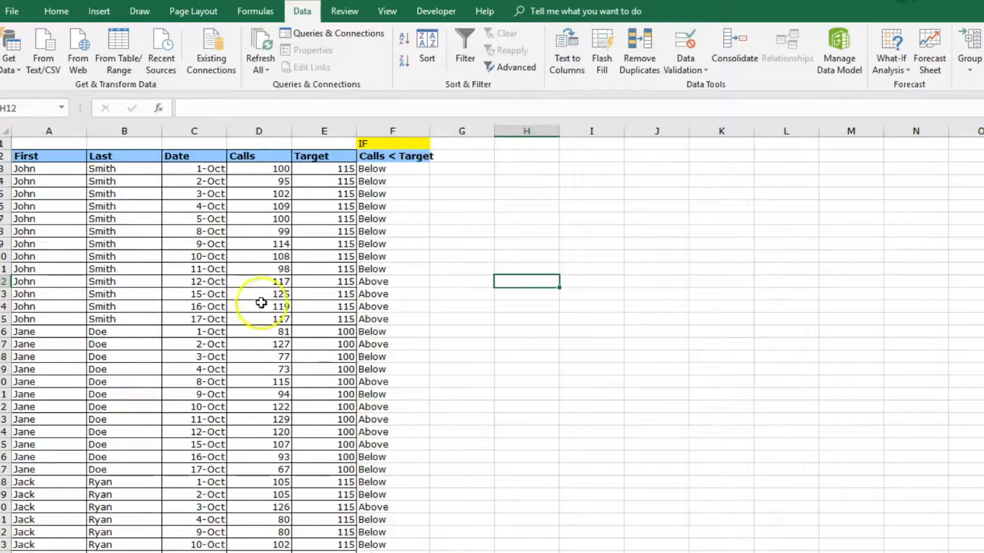
{"action": "right_click", "coordinate": [64, 122]}
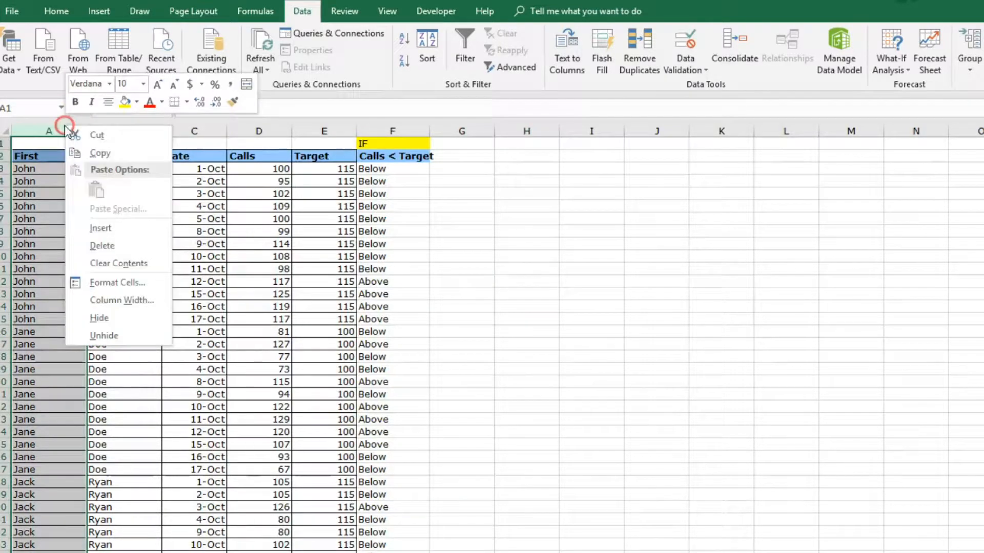
{"action": "left_click", "coordinate": [108, 223]}
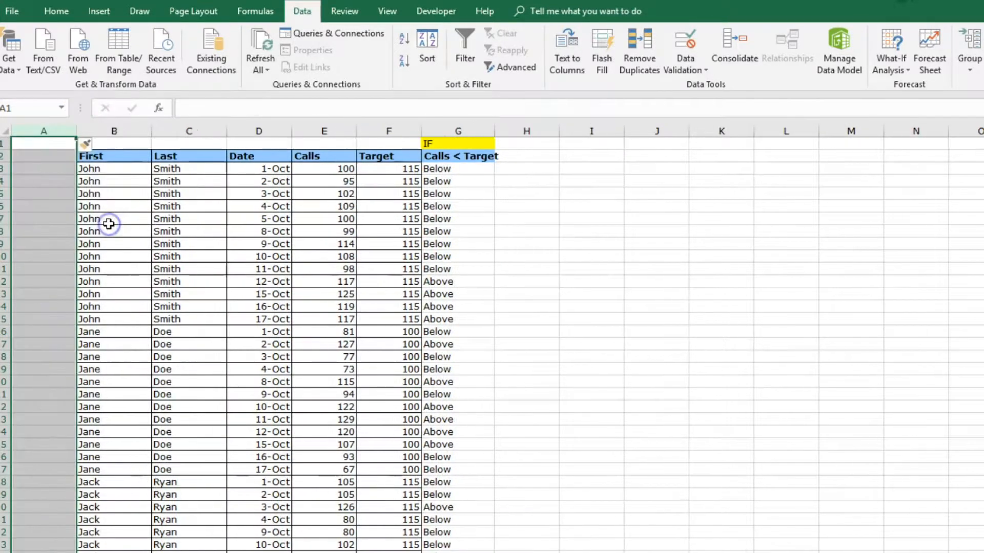
{"action": "left_click", "coordinate": [53, 156]}
{"action": "left_click", "coordinate": [54, 167]}
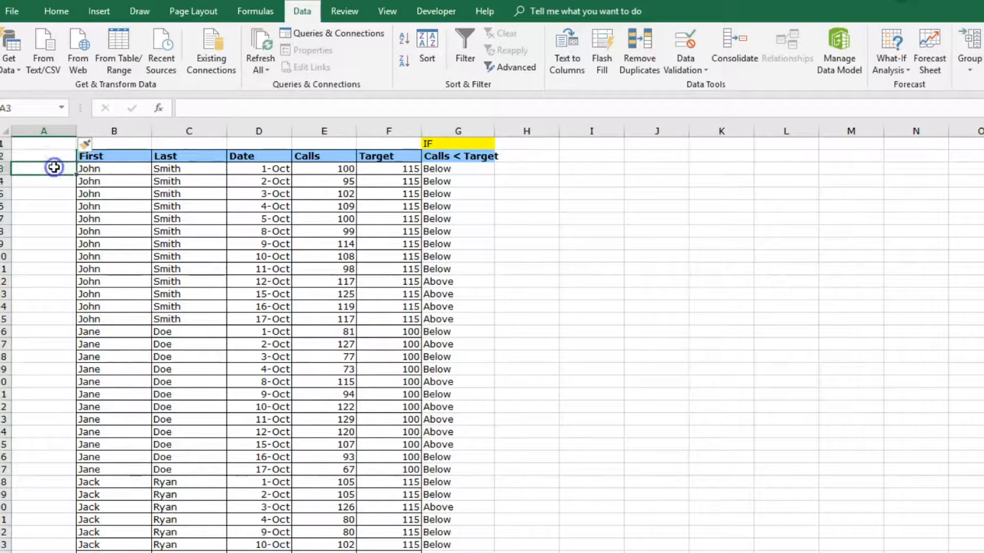
{"action": "left_click", "coordinate": [105, 167]}
{"action": "left_click_drag", "start_coordinate": [131, 169], "coordinate": [189, 169]}
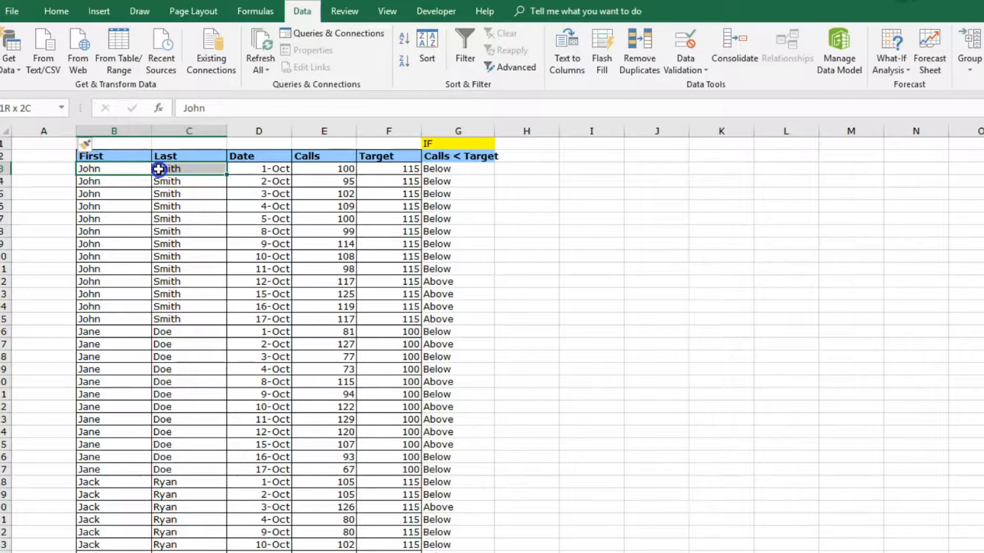
{"action": "left_click", "coordinate": [50, 171]}
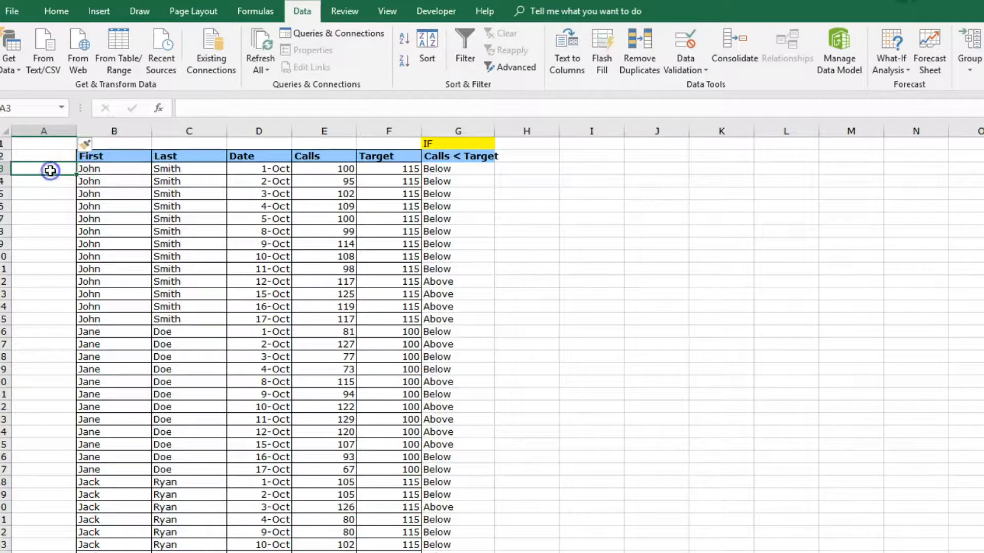
{"action": "left_click_drag", "start_coordinate": [105, 169], "coordinate": [149, 169]}
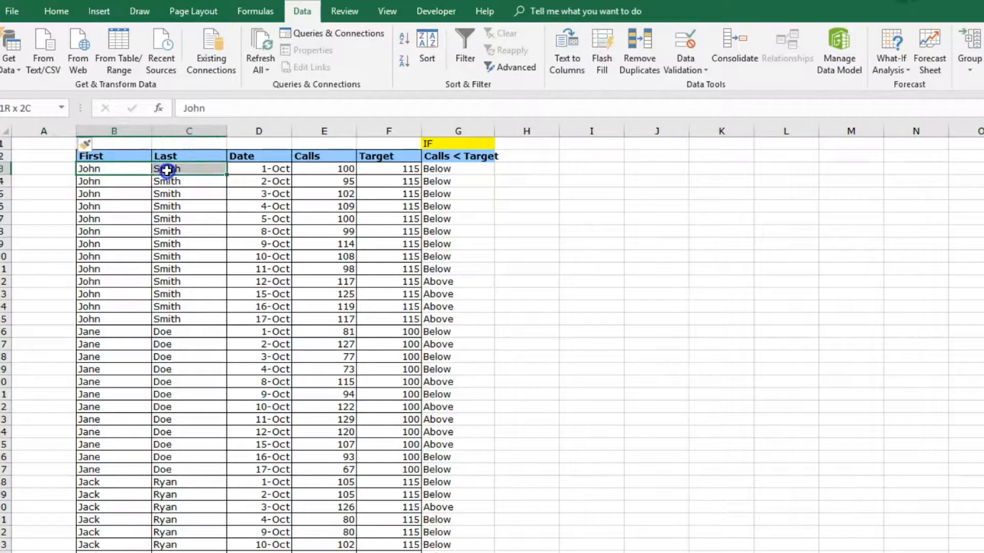
Enter =CONCATENATE(B3,C3) in cell A3 to join the first and last name of the first data row
{"action": "left_click", "coordinate": [54, 169]}
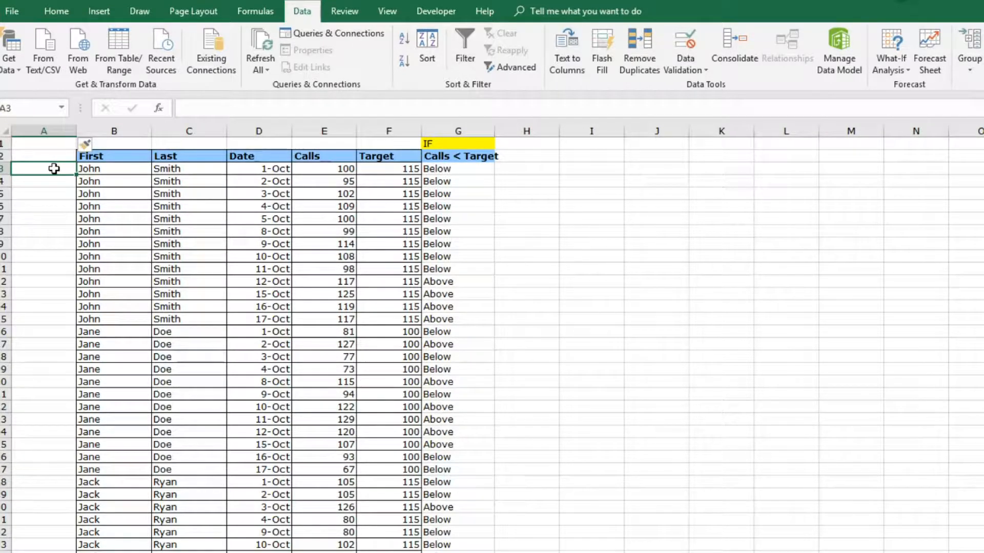
{"action": "type", "text": "=conc"}
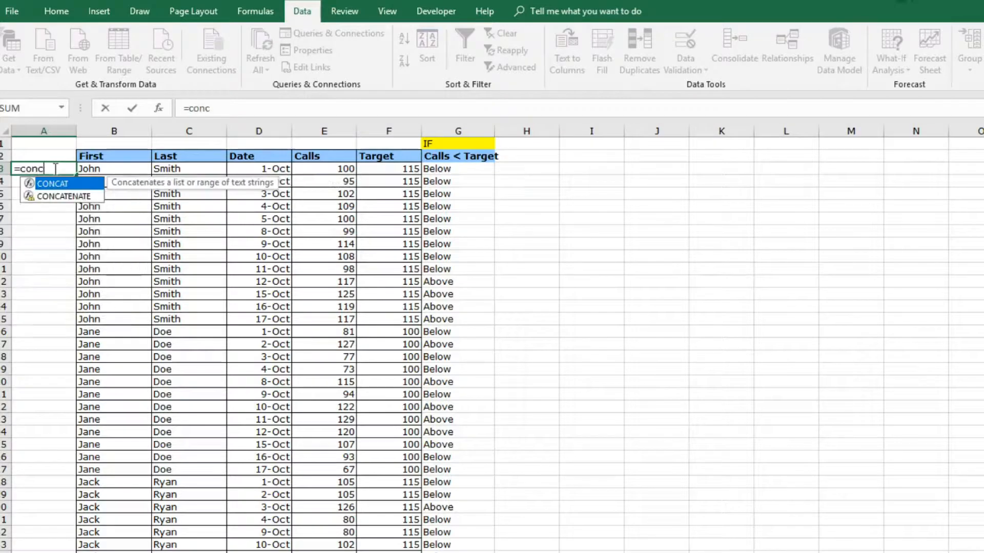
{"action": "type", "text": "a"}
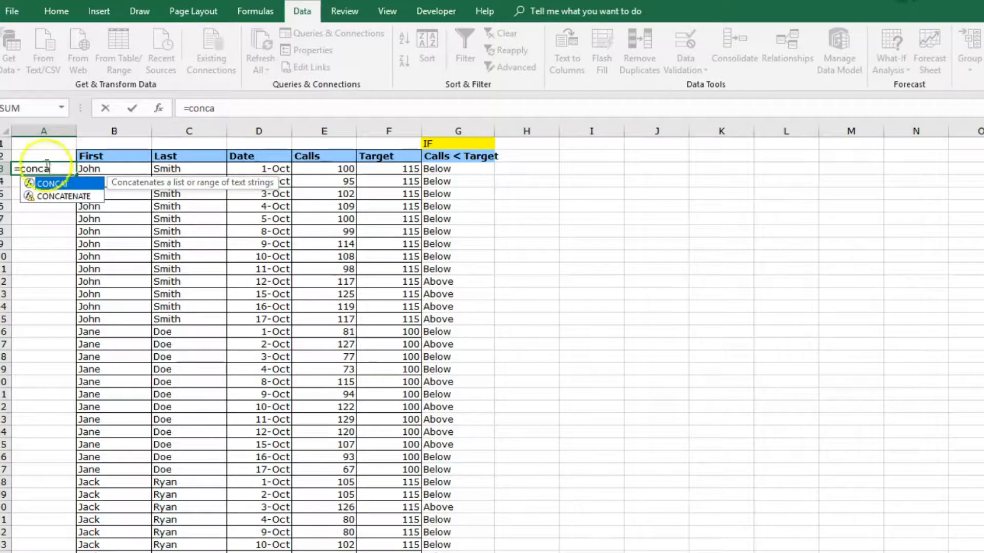
{"action": "double_click", "coordinate": [46, 196]}
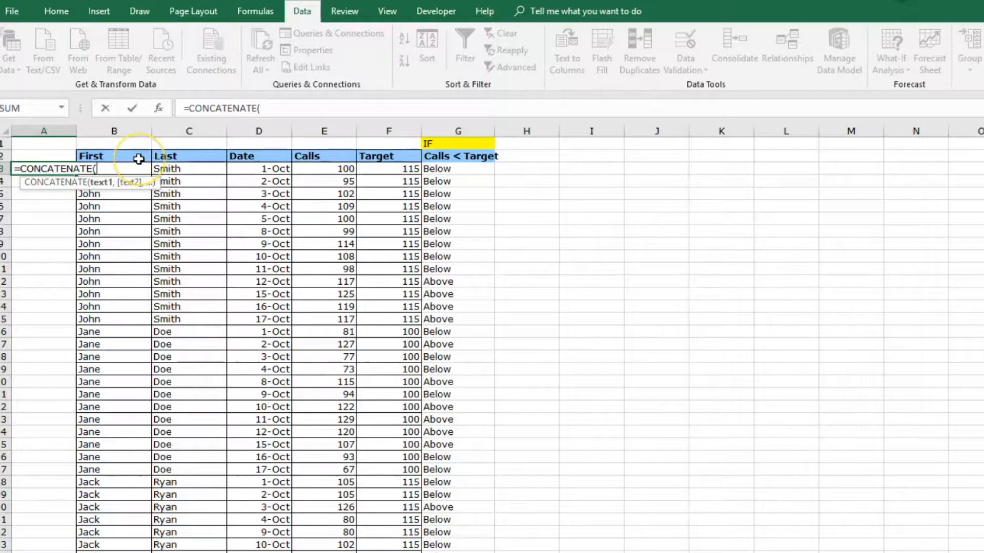
{"action": "type", "text": "b"}
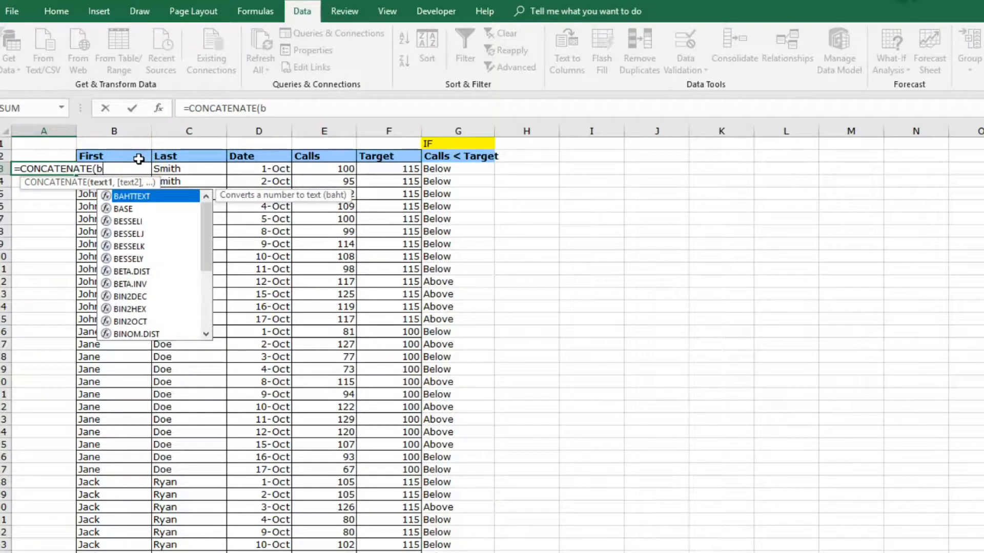
{"action": "type", "text": "3"}
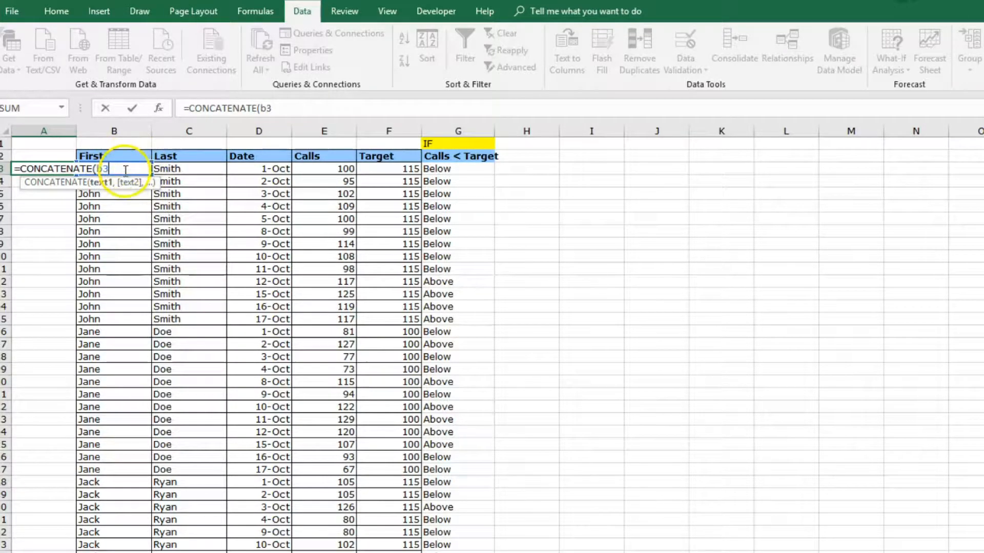
{"action": "type", "text": ","}
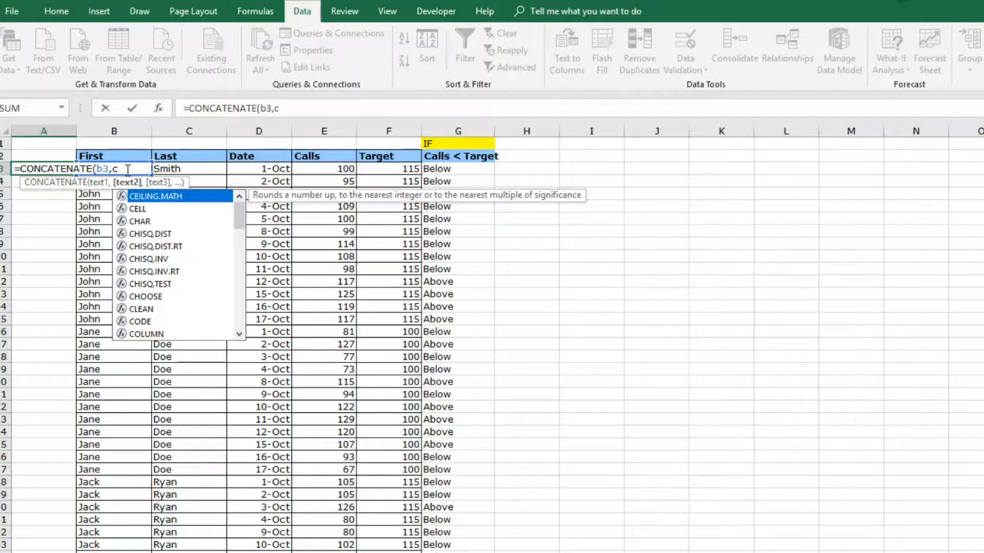
{"action": "type", "text": "c3"}
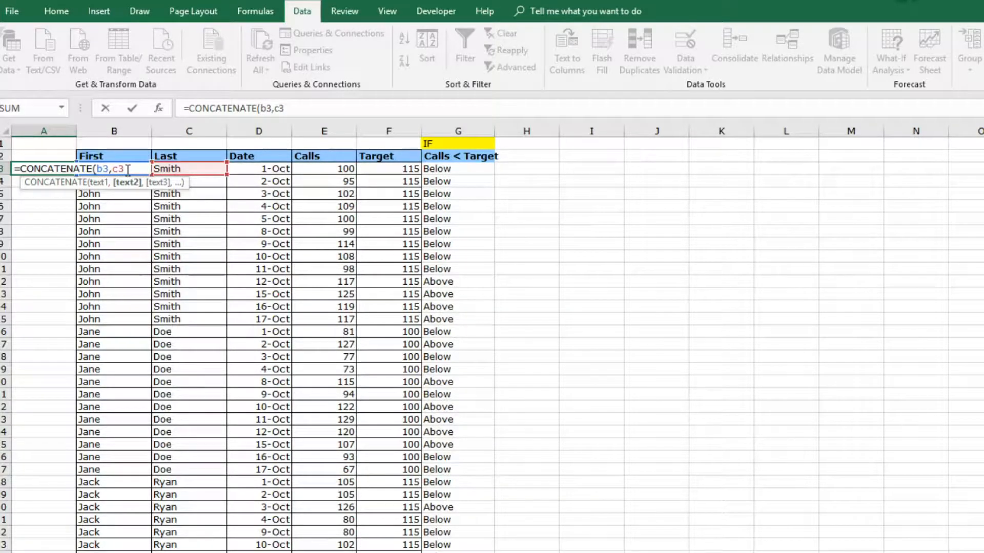
{"action": "type", "text": ")"}
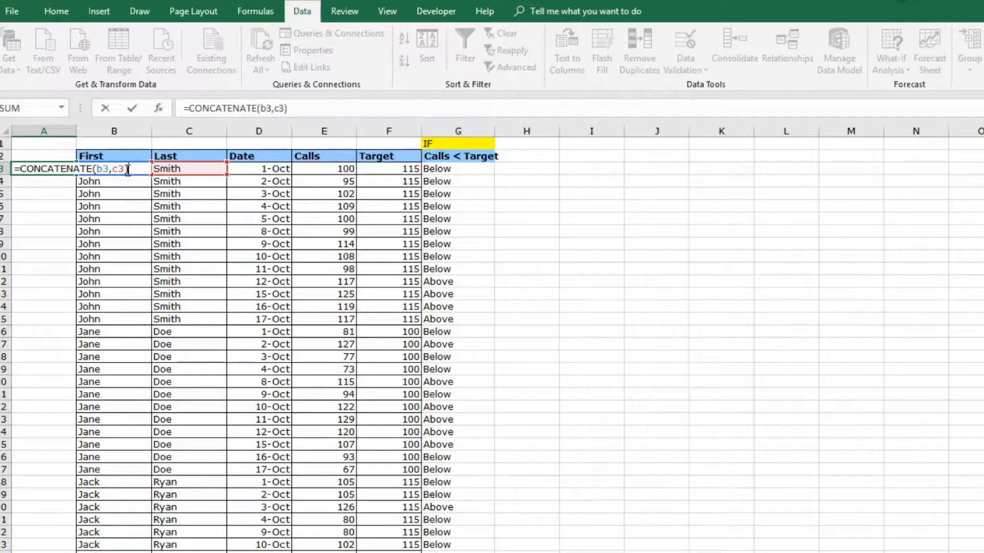
{"action": "key", "text": "Return"}
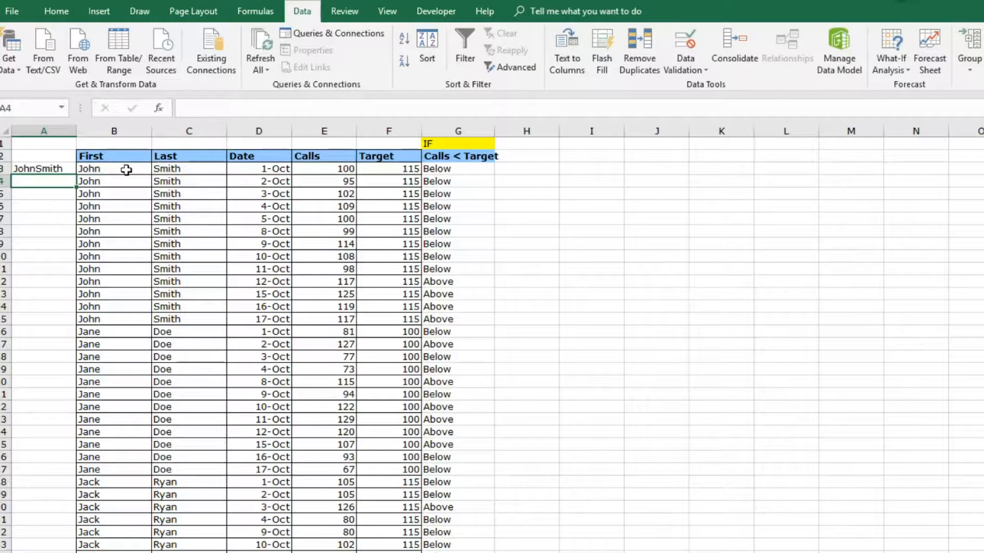
Add a space between the two names by changing the formula in A3 to =CONCATENATE(B3," ",C3)
{"action": "left_click", "coordinate": [36, 168]}
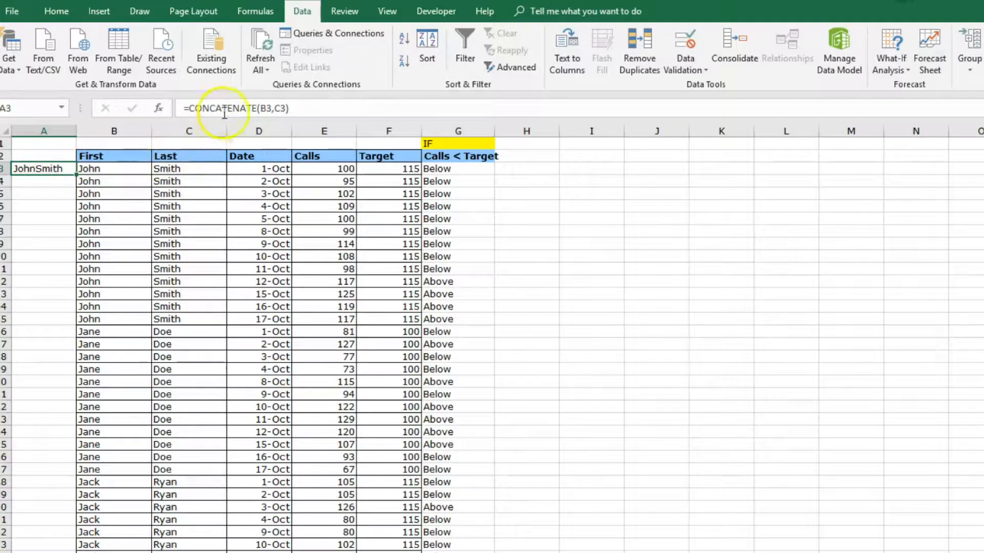
{"action": "left_click", "coordinate": [273, 109]}
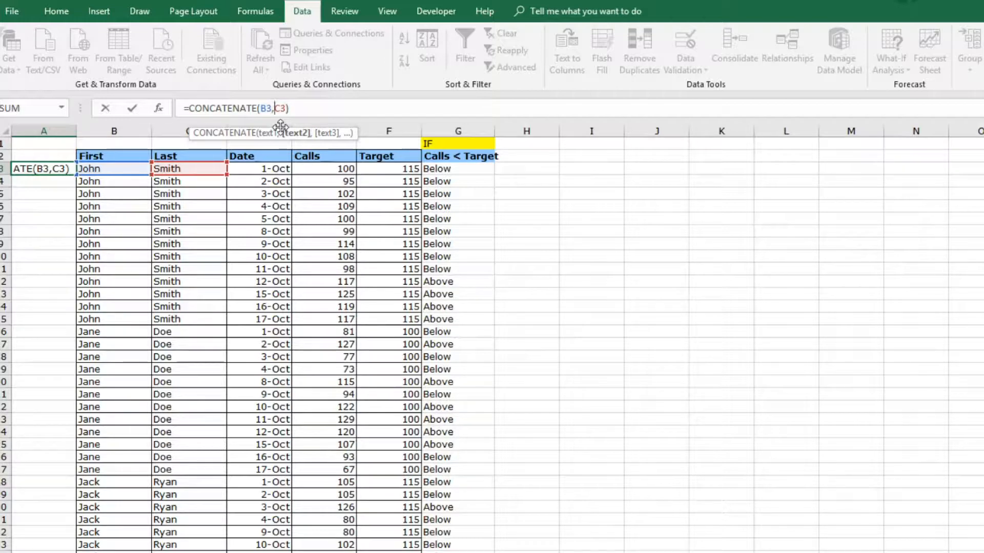
{"action": "type", "text": "\""}
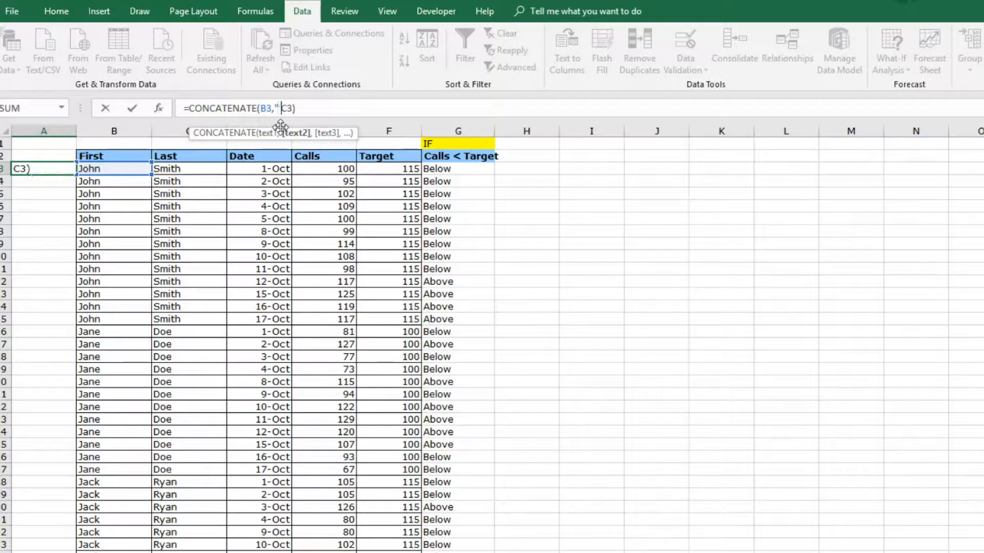
{"action": "type", "text": " \","}
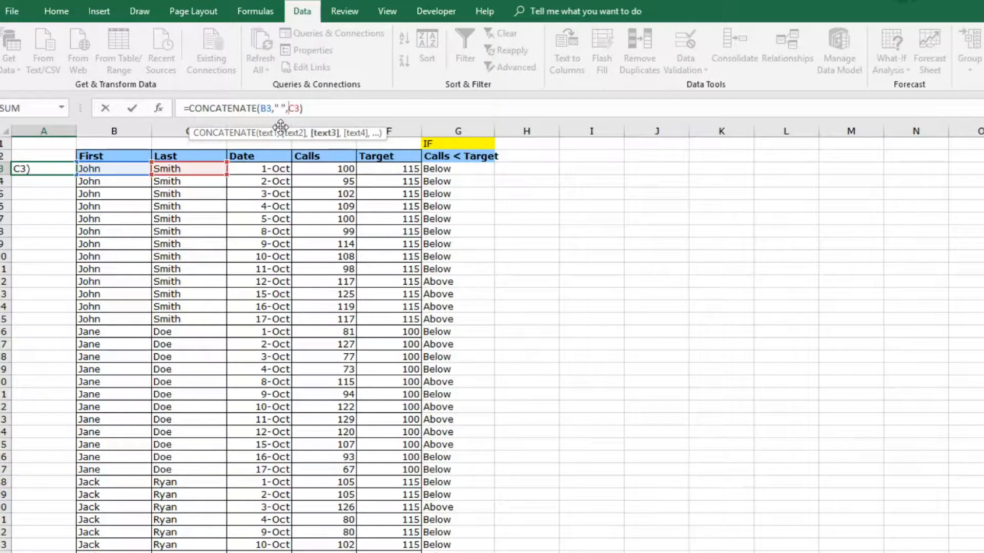
{"action": "left_click", "coordinate": [314, 106]}
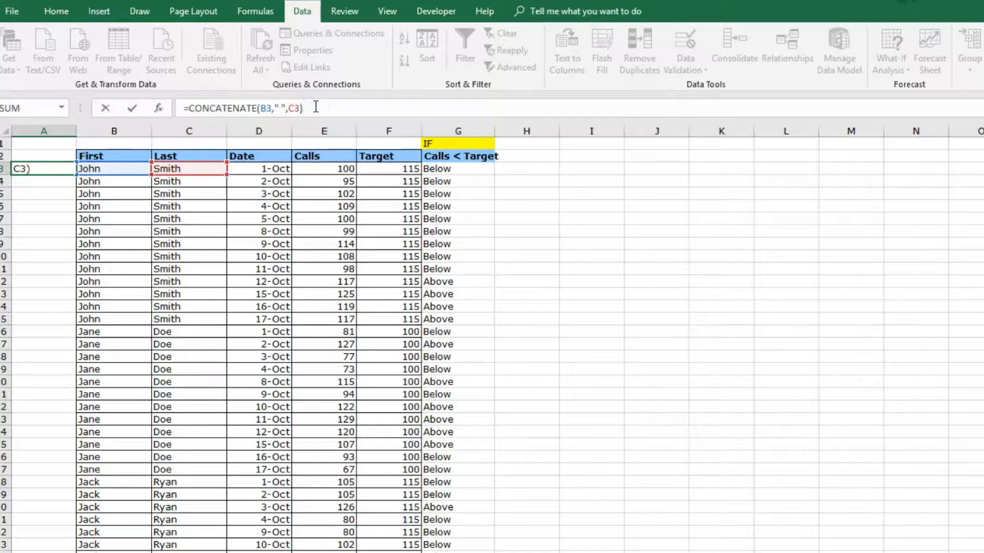
{"action": "key", "text": "Return"}
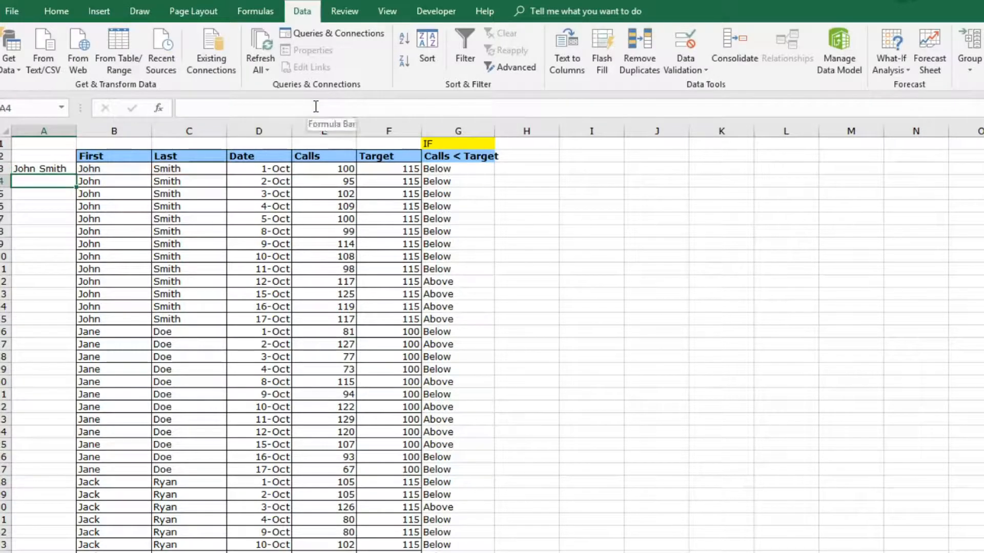
Fill the CONCATENATE formula from A3 down column A for all data rows
{"action": "left_click", "coordinate": [44, 169]}
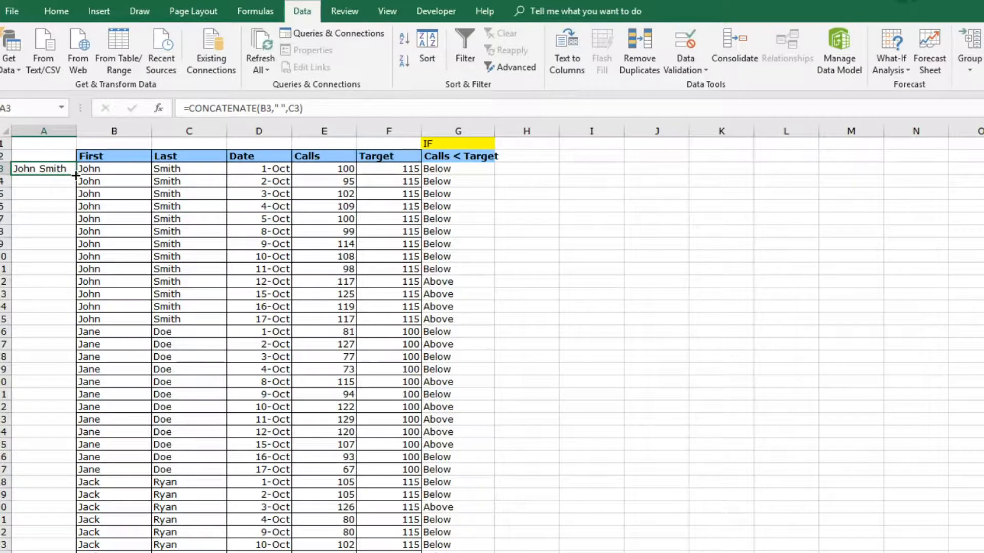
{"action": "double_click", "coordinate": [75, 175]}
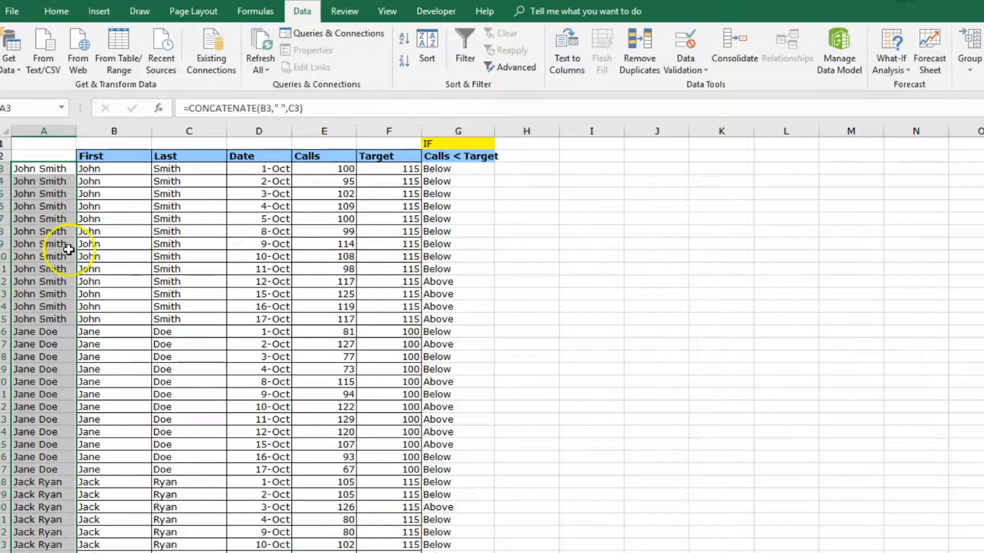
{"action": "left_click", "coordinate": [563, 210]}
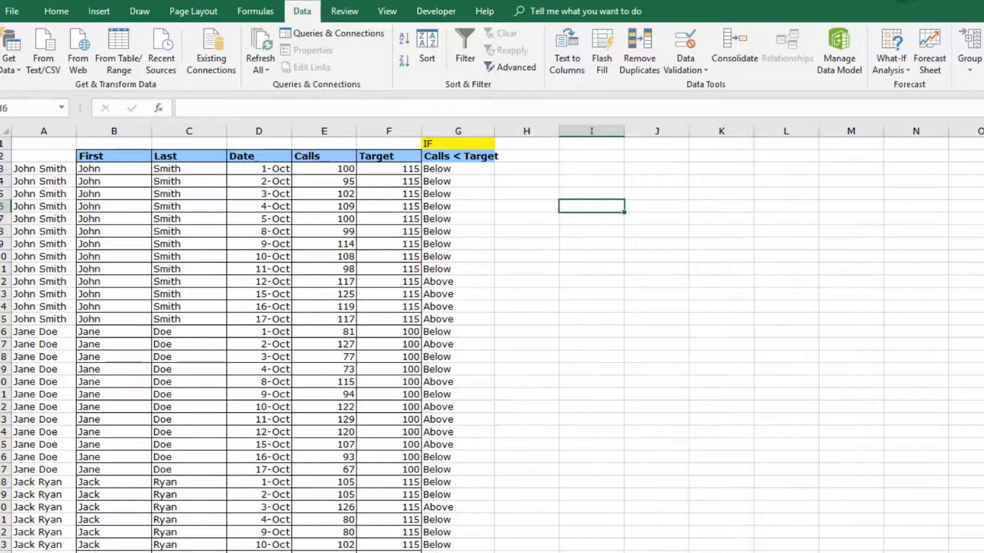
Compare the summary sheet's empty Calls column and date cell with the names, dates and 2-Oct calls of the first two reps on the data sheet
{"action": "left_click", "coordinate": [220, 551]}
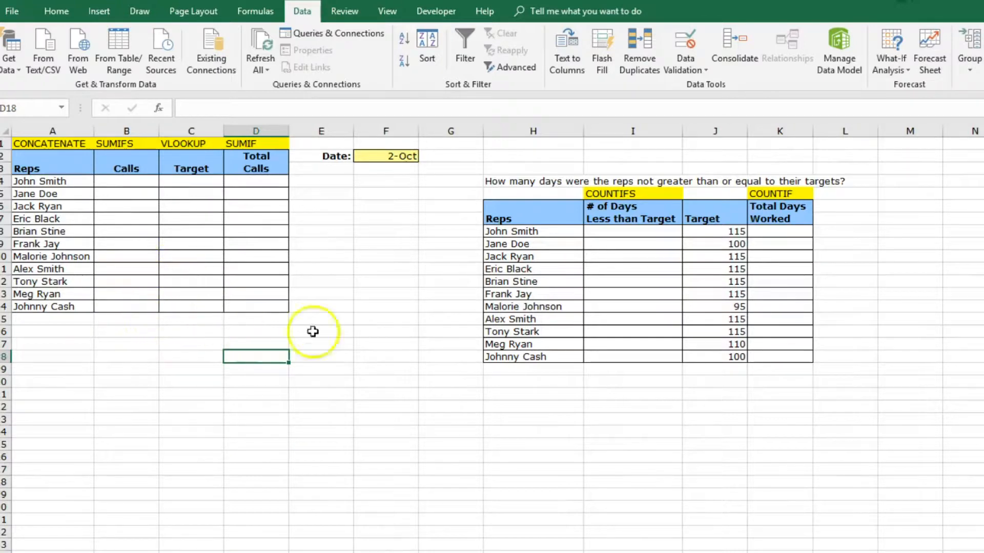
{"action": "left_click", "coordinate": [119, 182]}
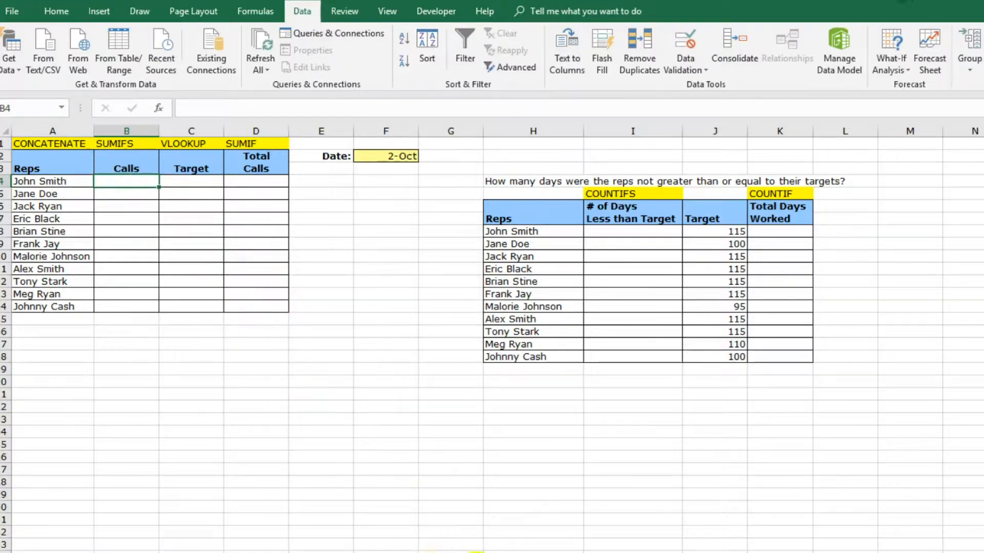
{"action": "left_click", "coordinate": [312, 552]}
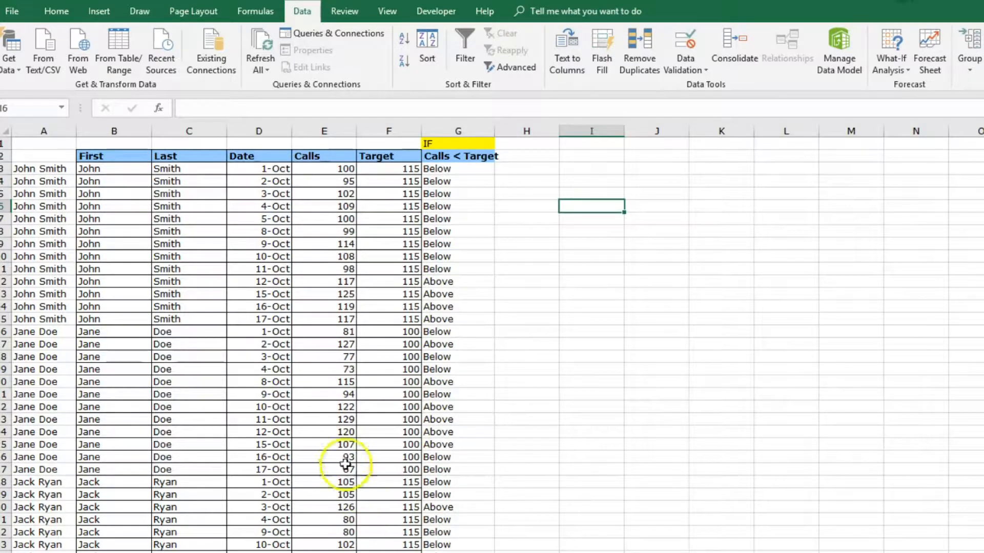
{"action": "left_click", "coordinate": [358, 551]}
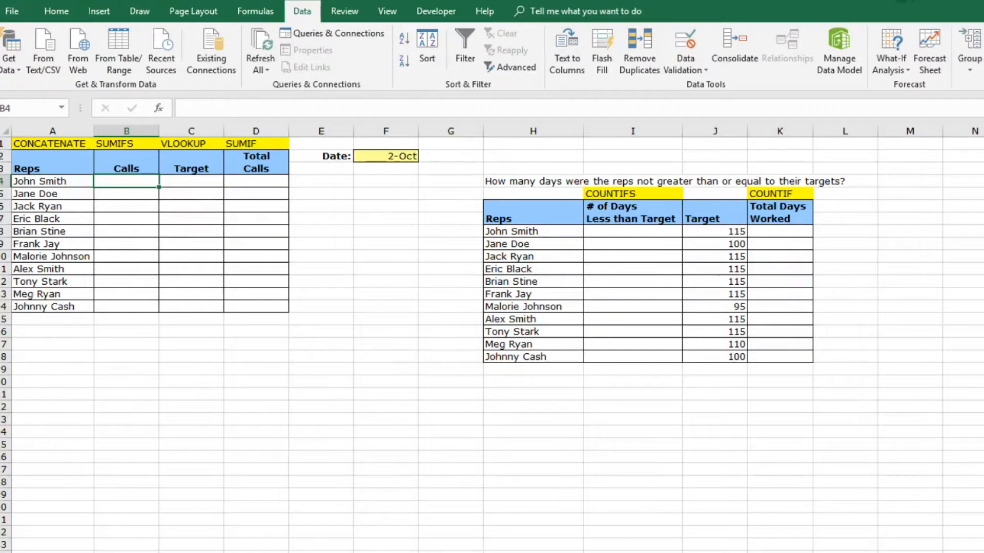
{"action": "left_click", "coordinate": [413, 552]}
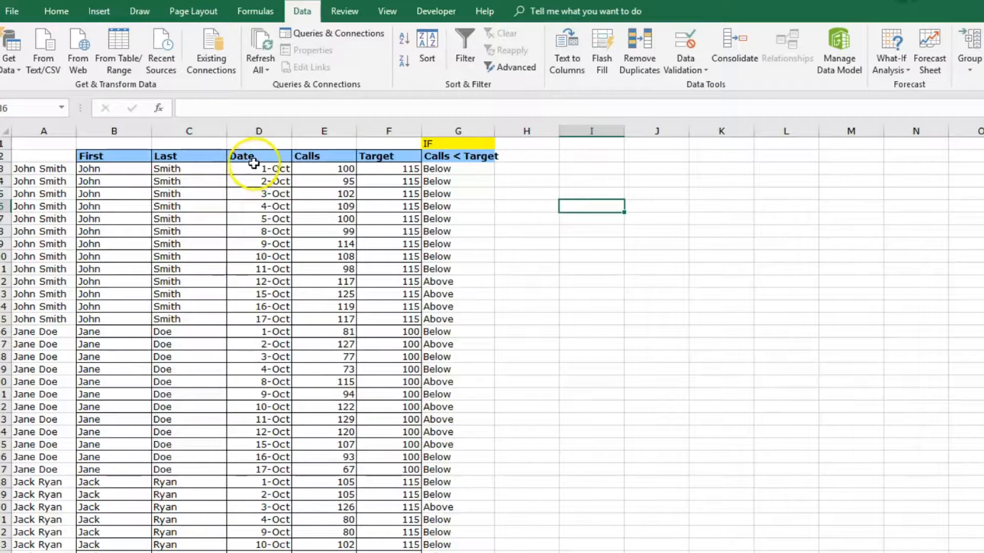
{"action": "left_click_drag", "start_coordinate": [258, 169], "coordinate": [264, 243]}
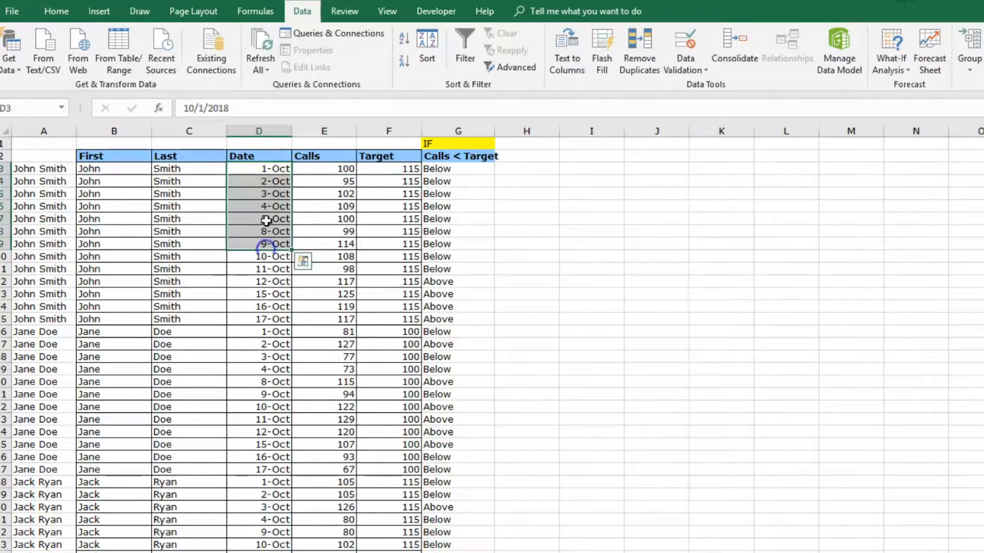
{"action": "left_click", "coordinate": [117, 187]}
{"action": "left_click_drag", "start_coordinate": [29, 186], "coordinate": [445, 190]}
{"action": "left_click", "coordinate": [340, 182]}
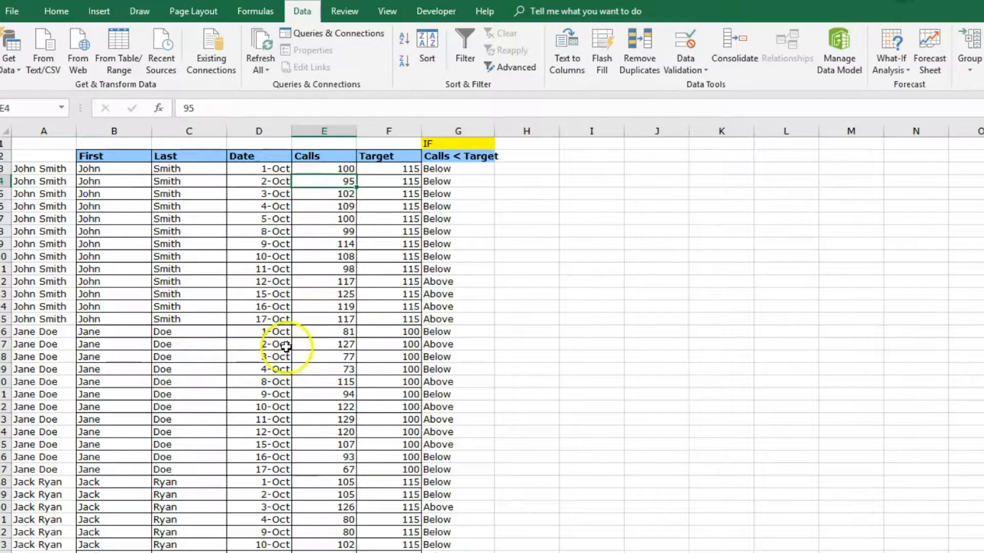
{"action": "left_click", "coordinate": [311, 342]}
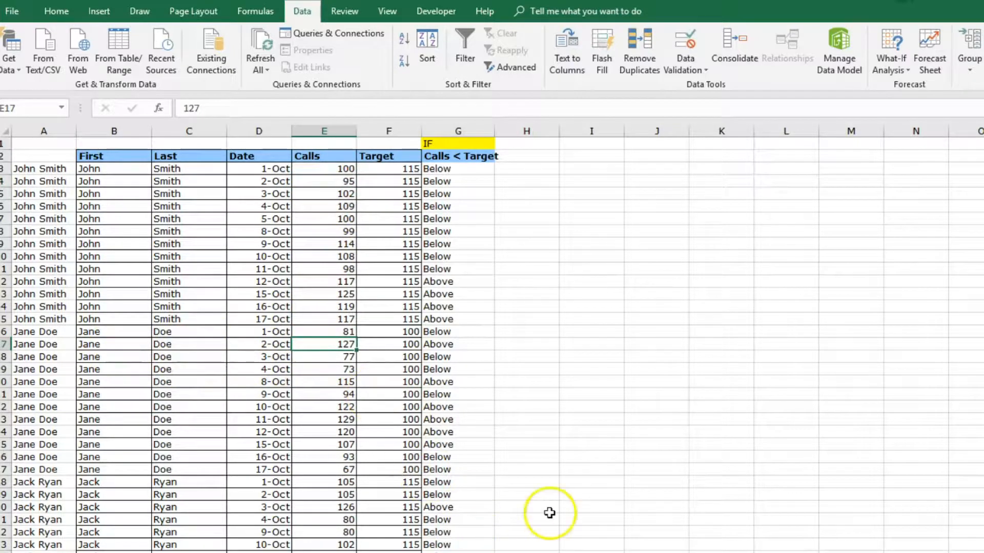
Start a SUMIFS formula in B4 of the summary sheet, summing SUMIF(S)data column E where column A matches the rep in A4
{"action": "left_click", "coordinate": [364, 552]}
{"action": "type", "text": "=sumi"}
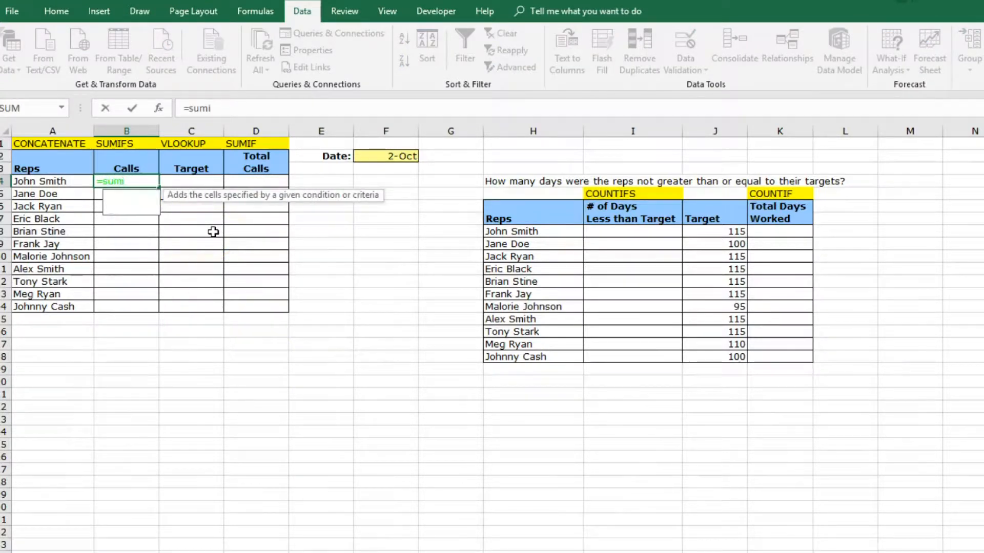
{"action": "type", "text": "fs("}
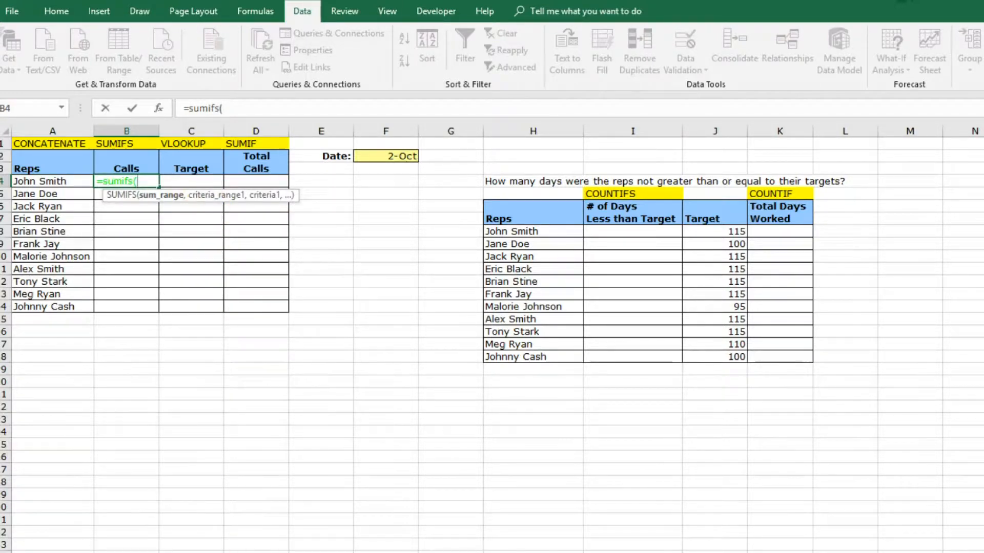
{"action": "left_click", "coordinate": [450, 546]}
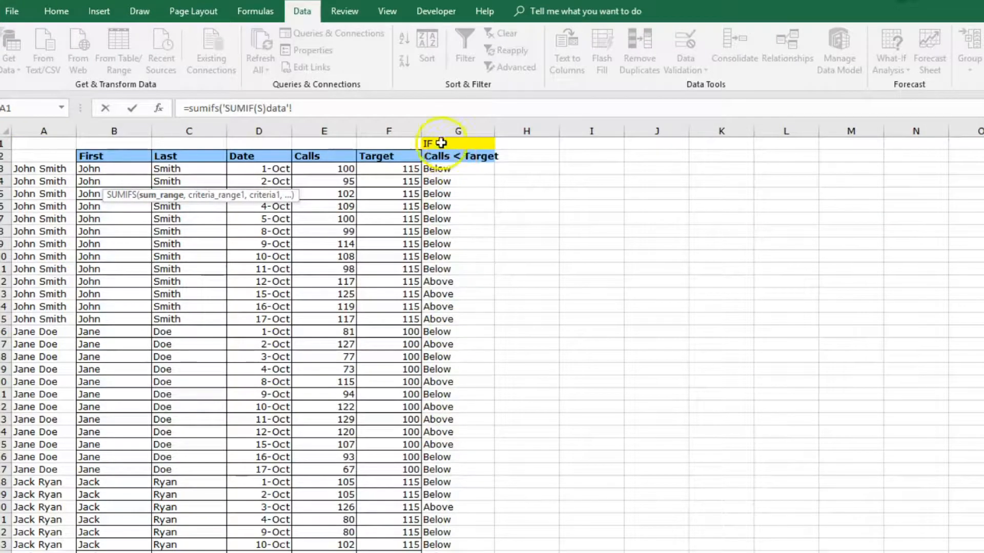
{"action": "left_click", "coordinate": [326, 126]}
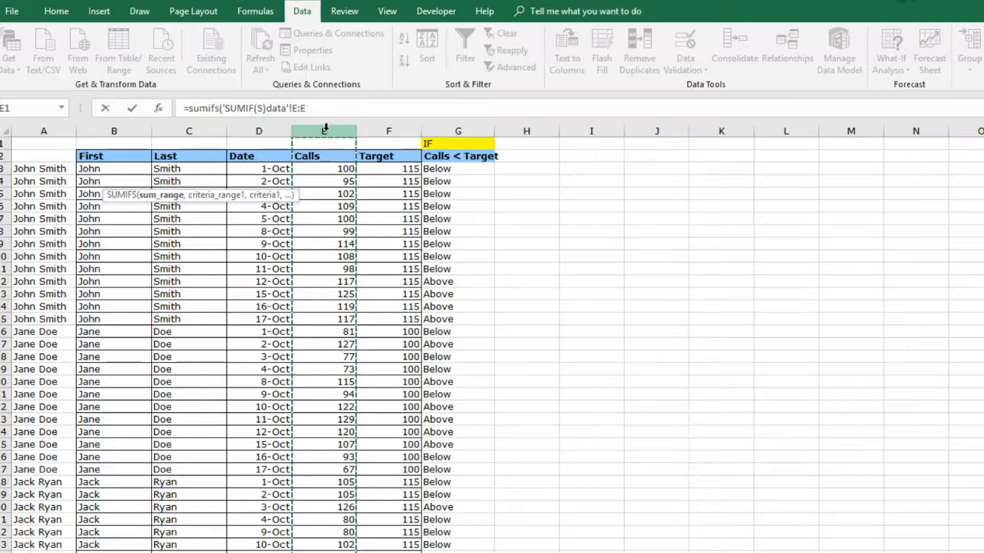
{"action": "type", "text": ","}
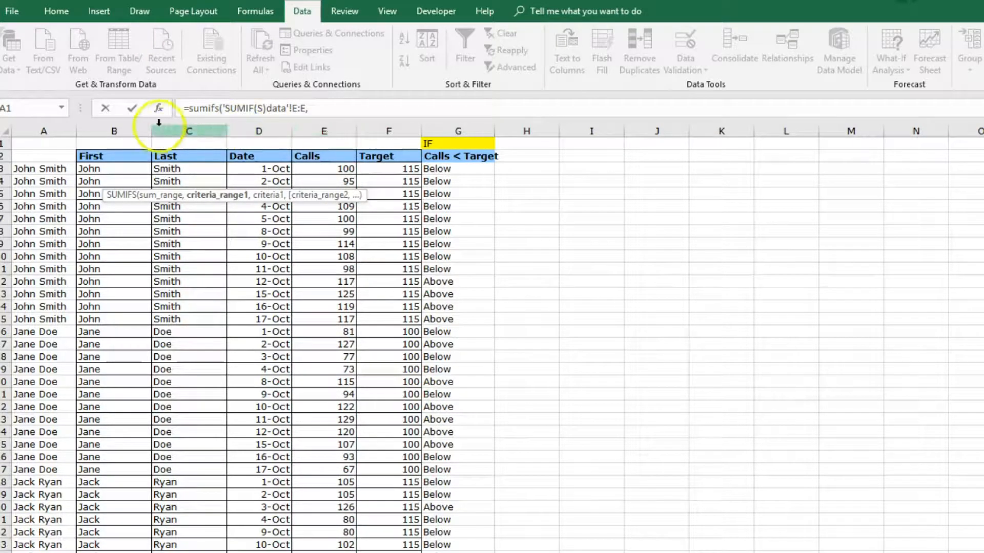
{"action": "left_click", "coordinate": [57, 126]}
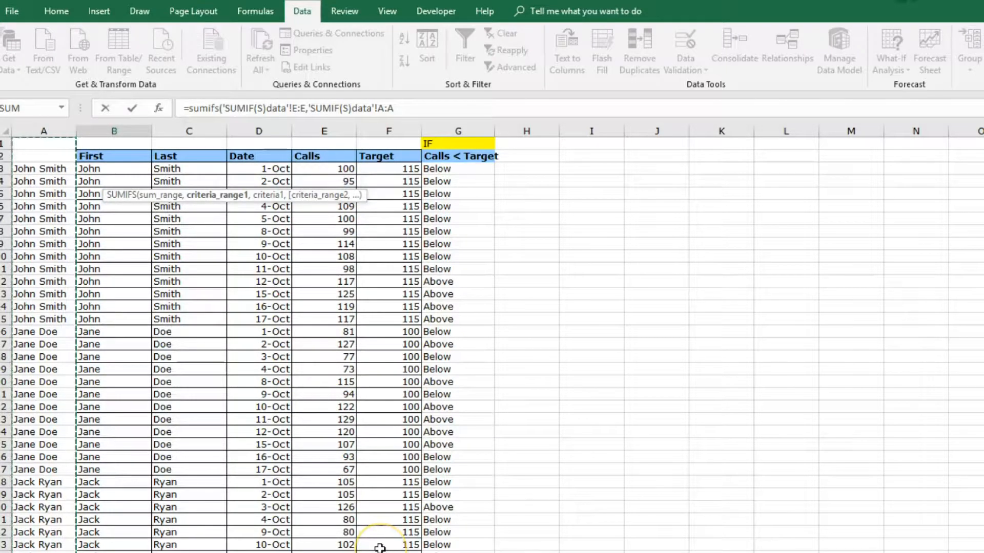
{"action": "type", "text": ","}
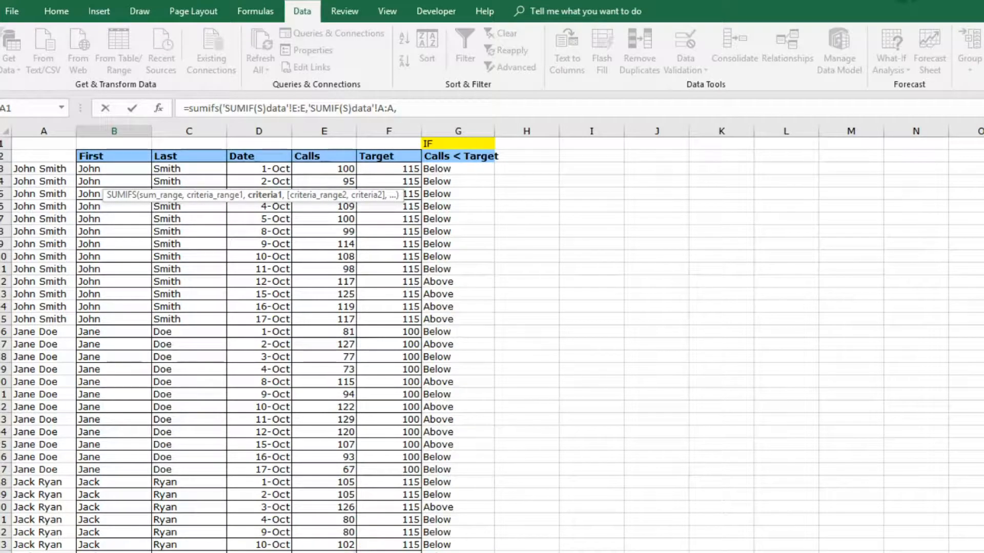
{"action": "left_click", "coordinate": [308, 551]}
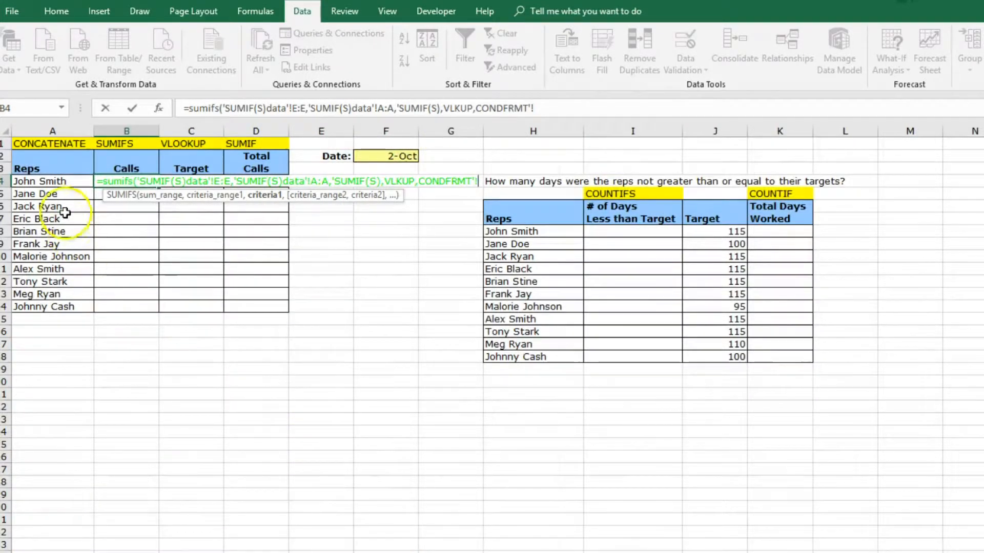
{"action": "left_click", "coordinate": [63, 182]}
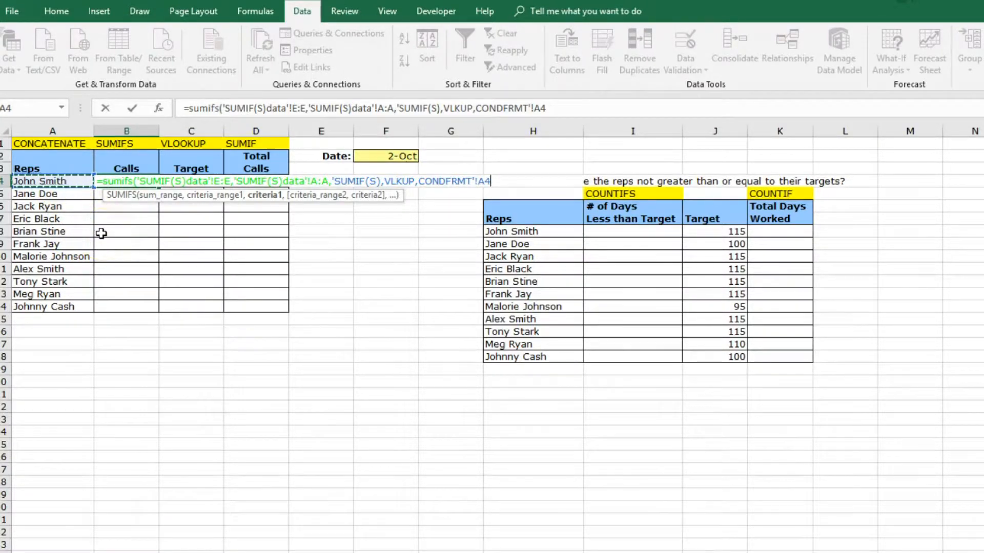
{"action": "type", "text": ","}
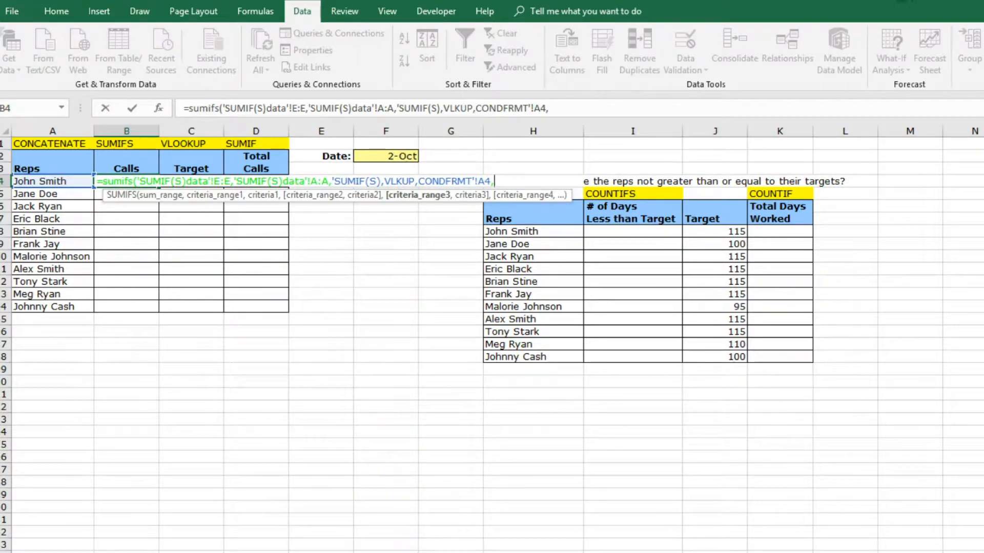
Complete B4's SUMIFS formula with a second condition matching SUMIF(S)data column D to the summary sheet's date in F2
{"action": "left_click", "coordinate": [446, 552]}
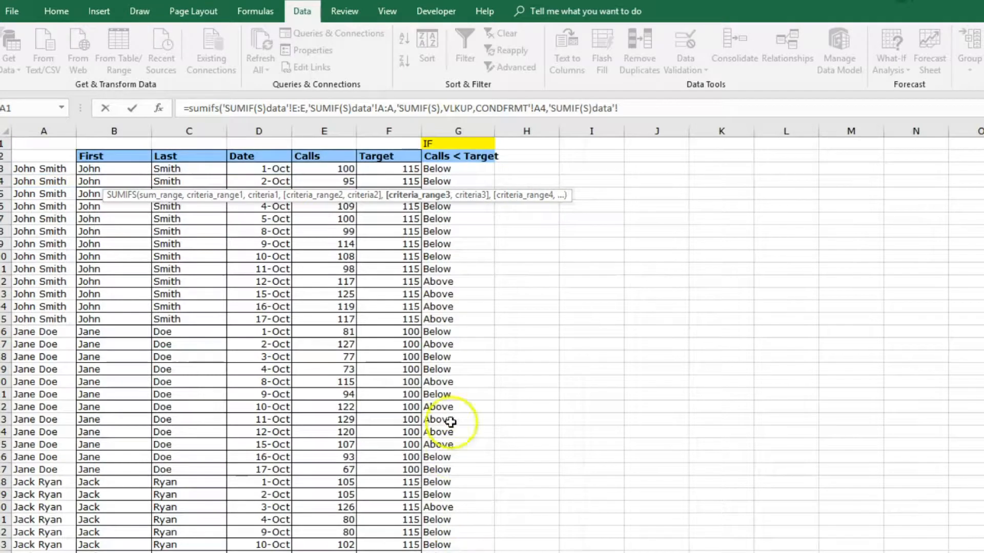
{"action": "left_click", "coordinate": [274, 130]}
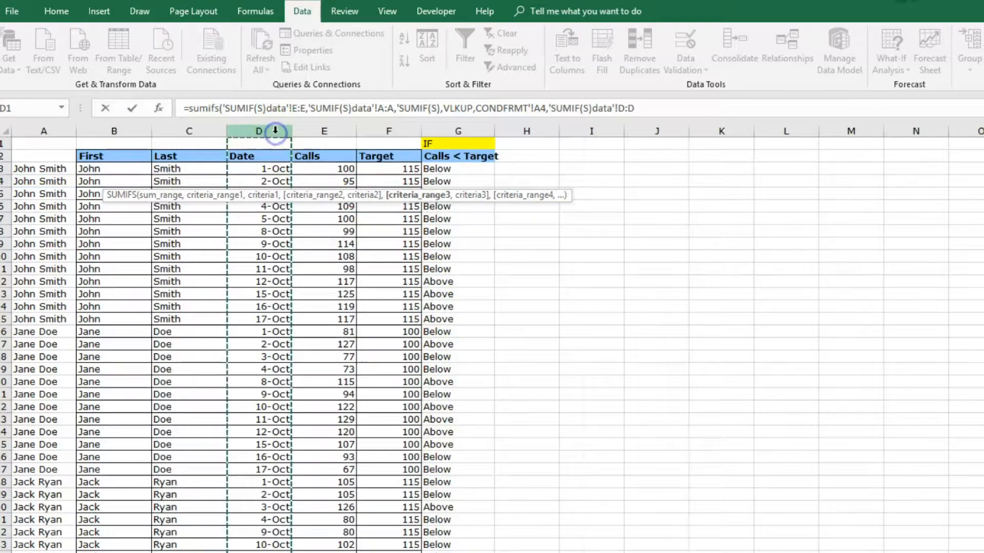
{"action": "type", "text": ","}
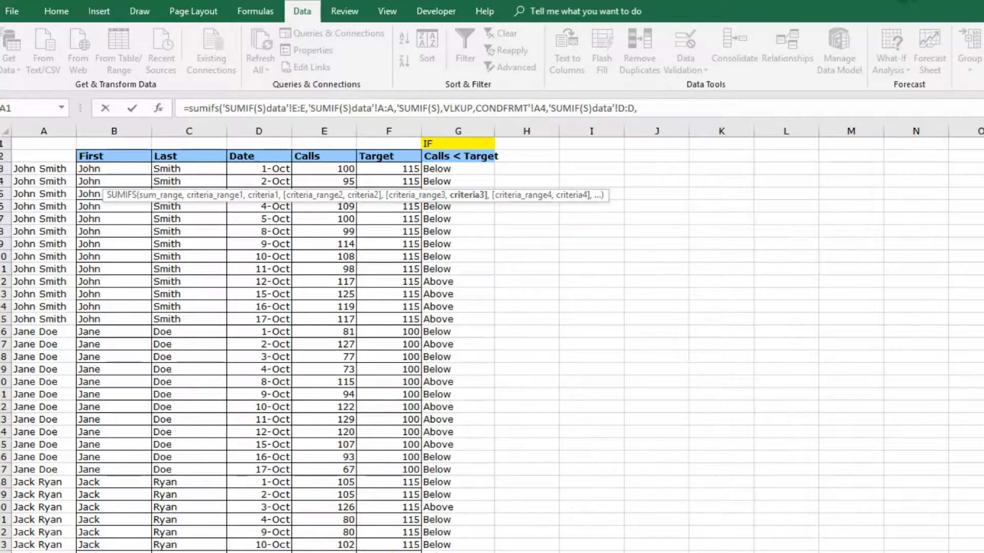
{"action": "left_click", "coordinate": [397, 552]}
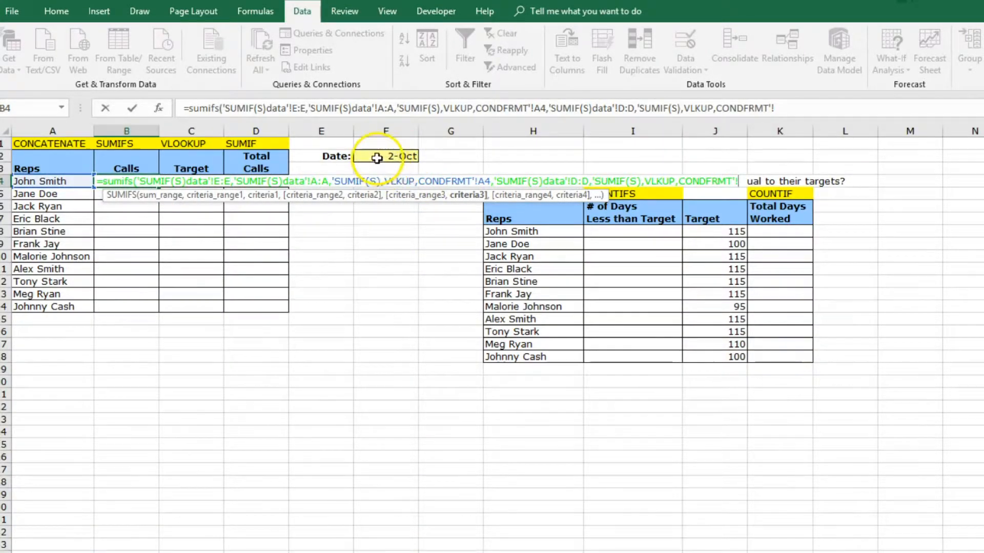
{"action": "left_click", "coordinate": [377, 158]}
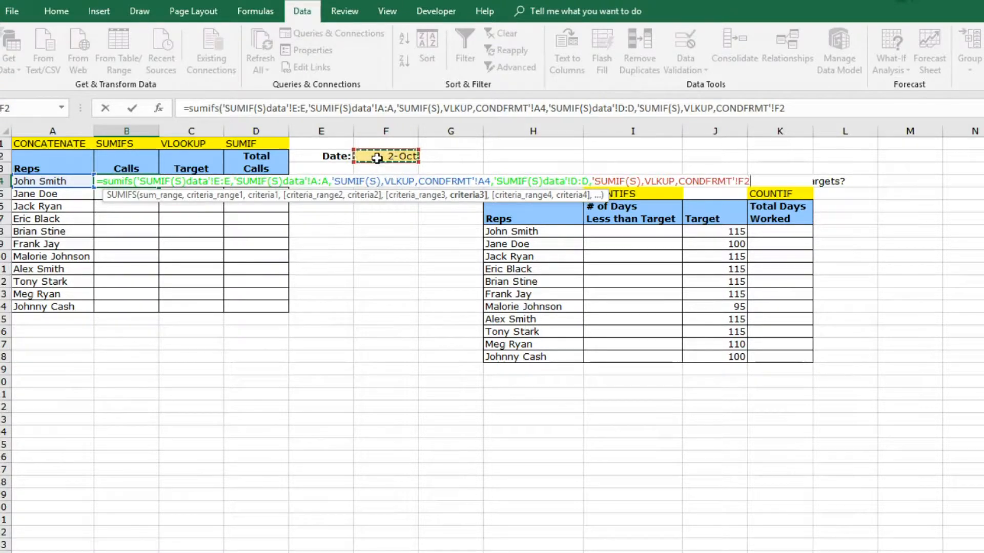
{"action": "type", "text": ")"}
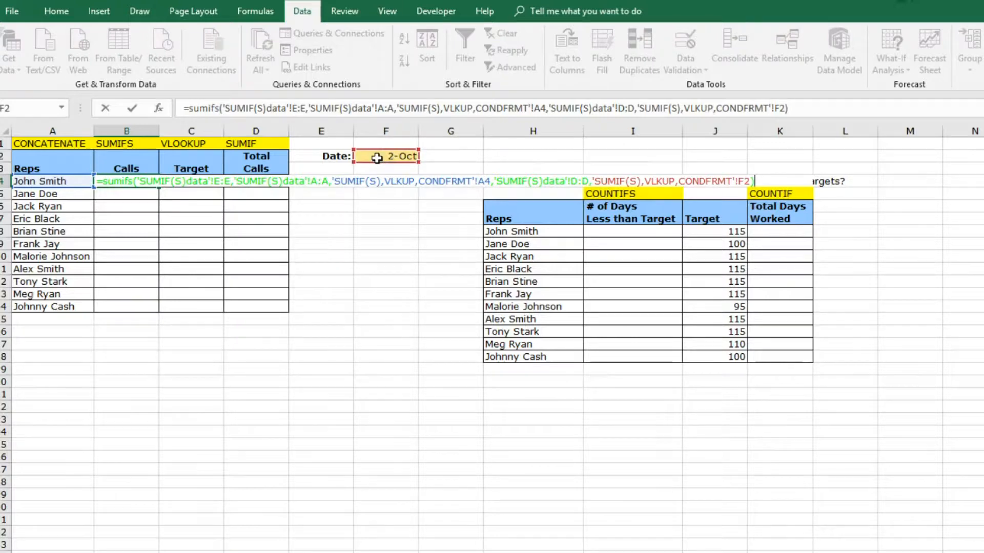
{"action": "key", "text": "Return"}
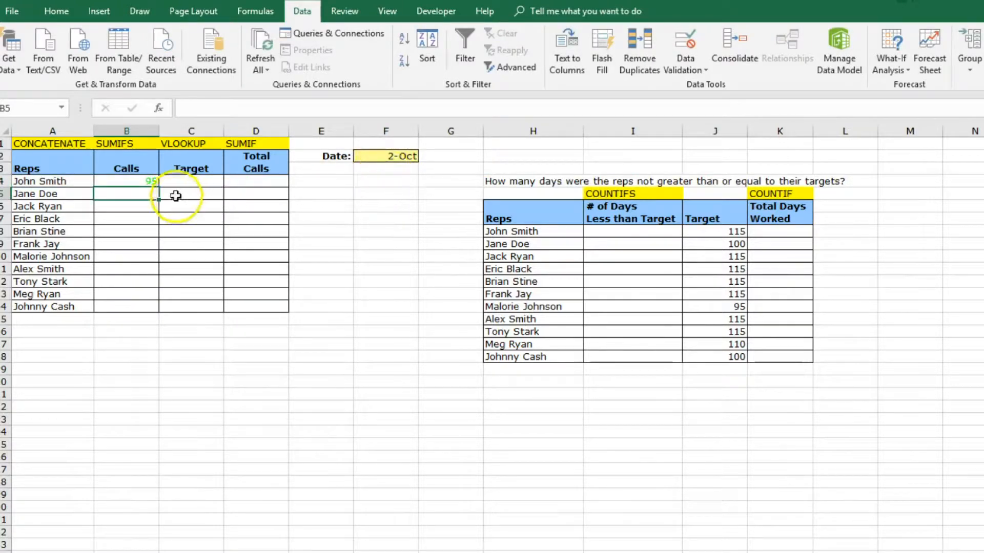
Fill the SUMIFS formula from B4 down the Calls column to B14 for all reps
{"action": "left_click", "coordinate": [147, 182]}
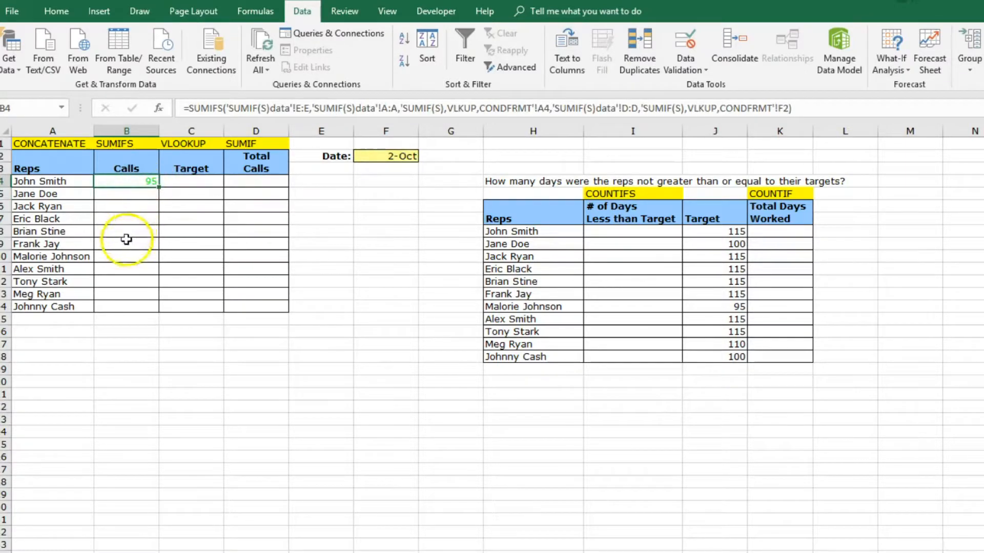
{"action": "double_click", "coordinate": [159, 188]}
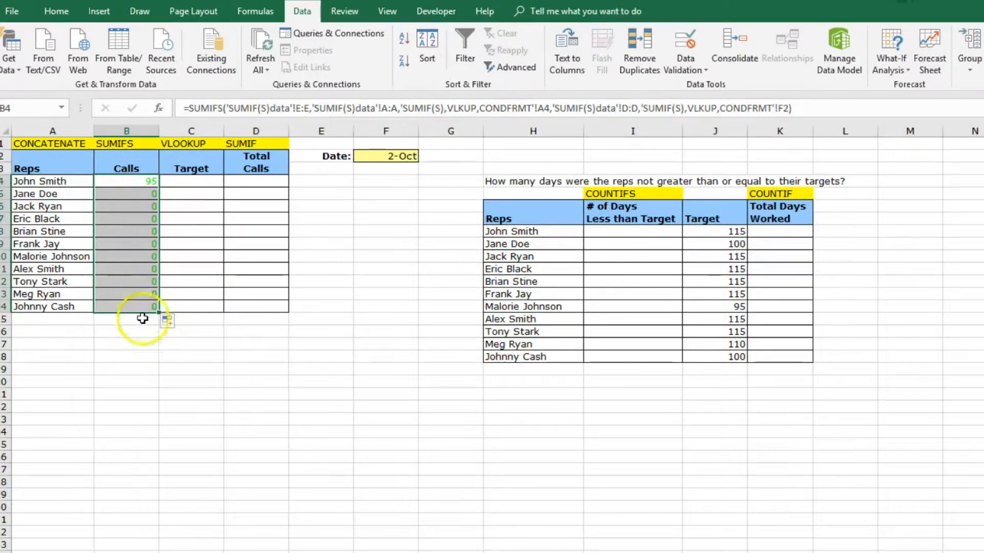
{"action": "left_click", "coordinate": [141, 340]}
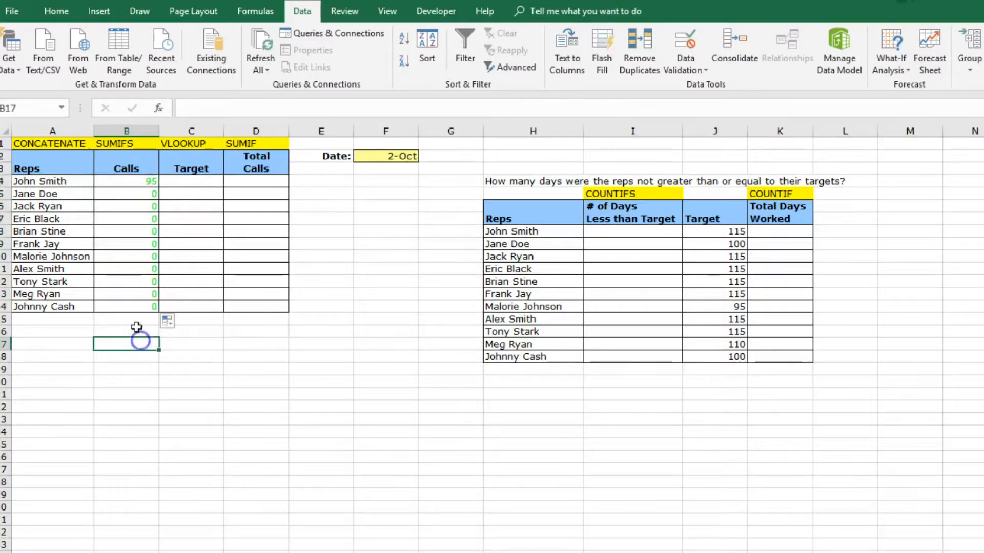
Undo the move of B4's formula onto B5 and the fill of the Calls column
{"action": "left_click", "coordinate": [132, 182]}
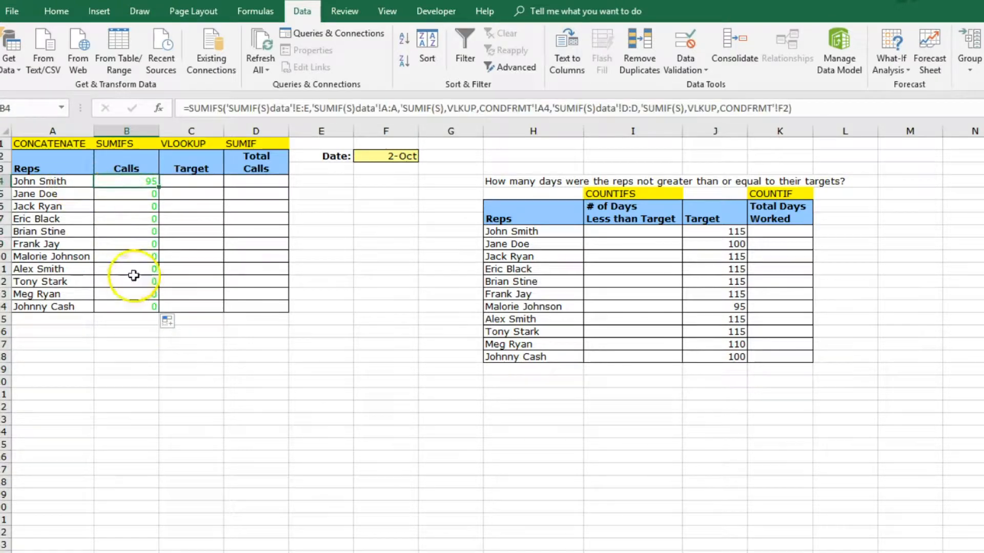
{"action": "mouse_move", "coordinate": [133, 187]}
{"action": "left_mouse_down"}
{"action": "mouse_move", "coordinate": [147, 270]}
{"action": "mouse_move", "coordinate": [149, 184]}
{"action": "mouse_move", "coordinate": [147, 256]}
{"action": "mouse_move", "coordinate": [145, 193]}
{"action": "left_mouse_up"}
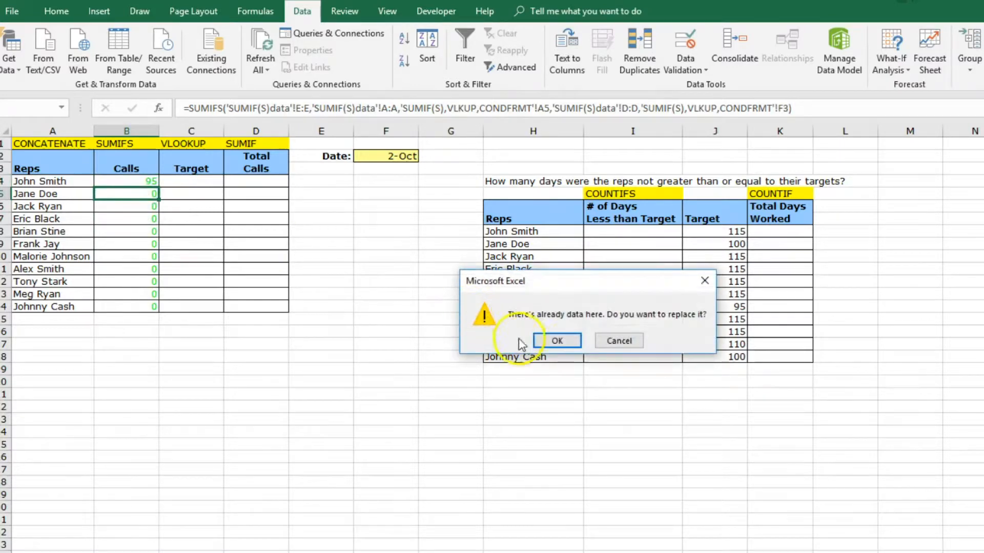
{"action": "left_click", "coordinate": [558, 339]}
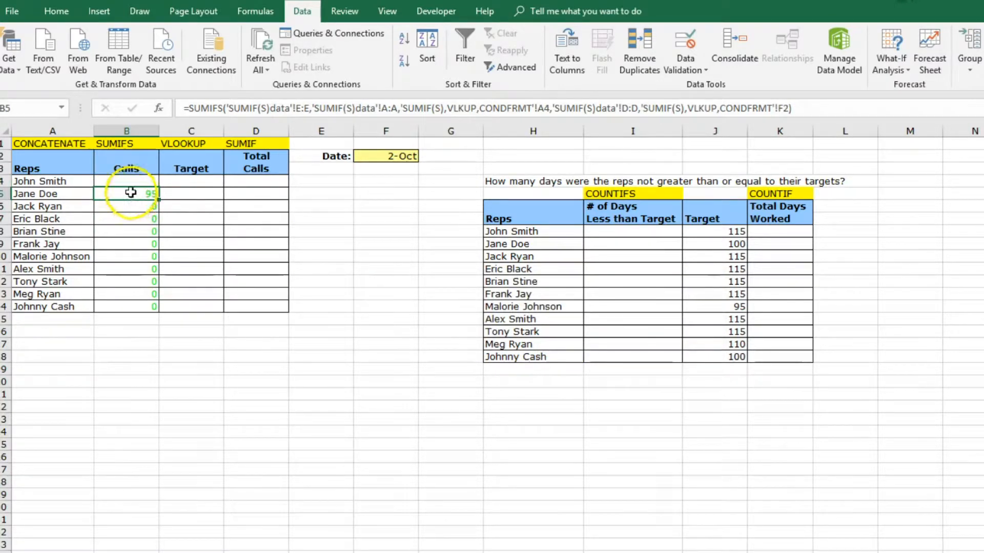
{"action": "key", "text": "ctrl+z"}
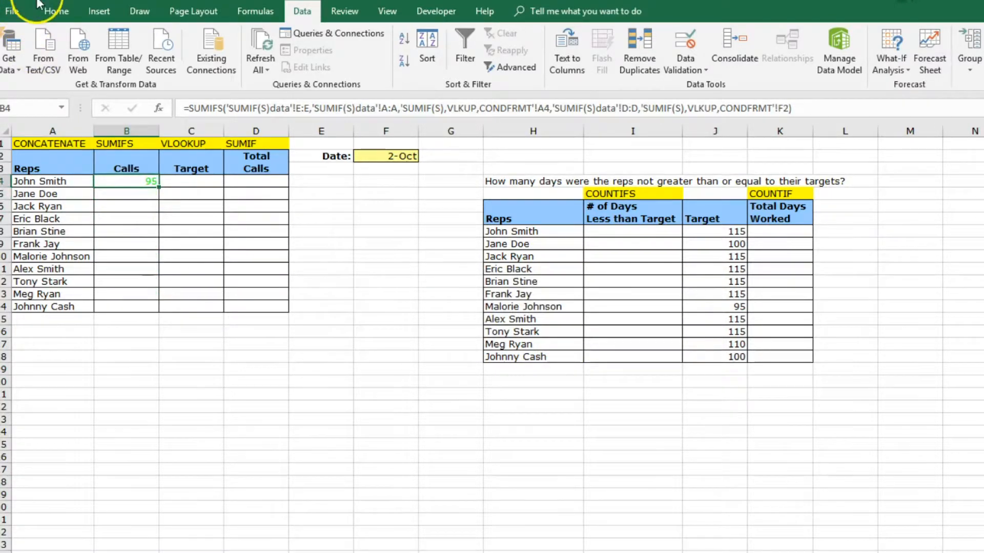
Fill the SUMIFS formula from B4 down to B10 and compare the date references in B4 and B5
{"action": "left_click_drag", "start_coordinate": [157, 187], "coordinate": [153, 259]}
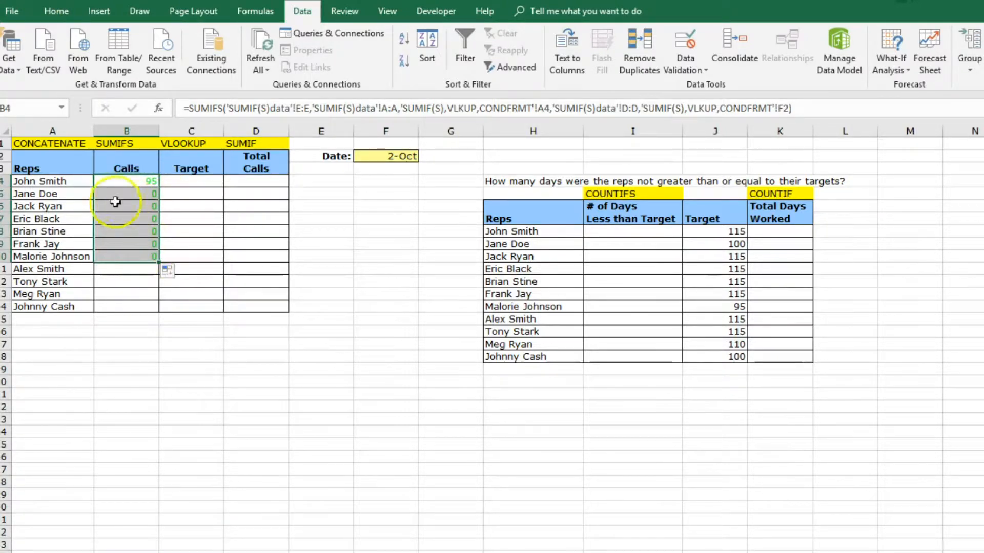
{"action": "left_click", "coordinate": [127, 194]}
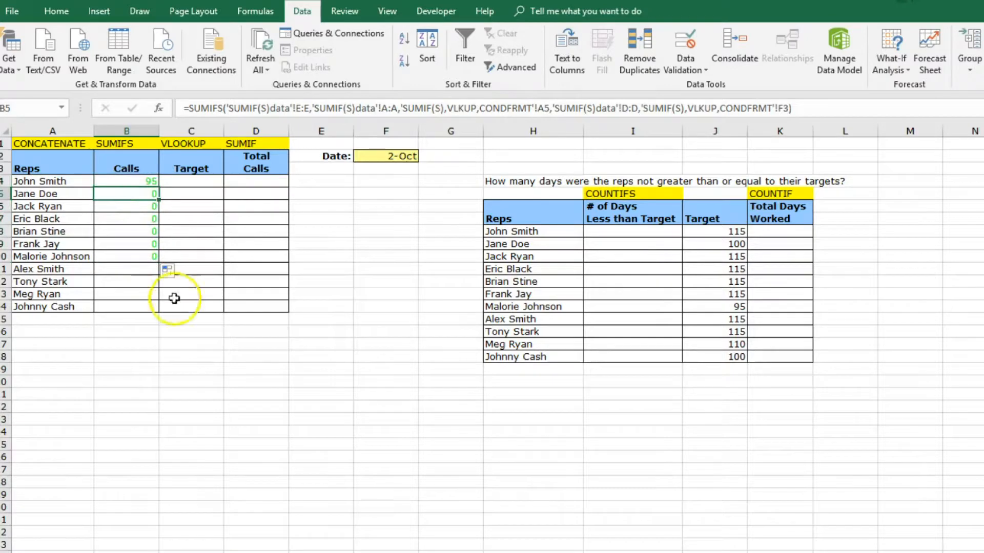
{"action": "left_click", "coordinate": [430, 552]}
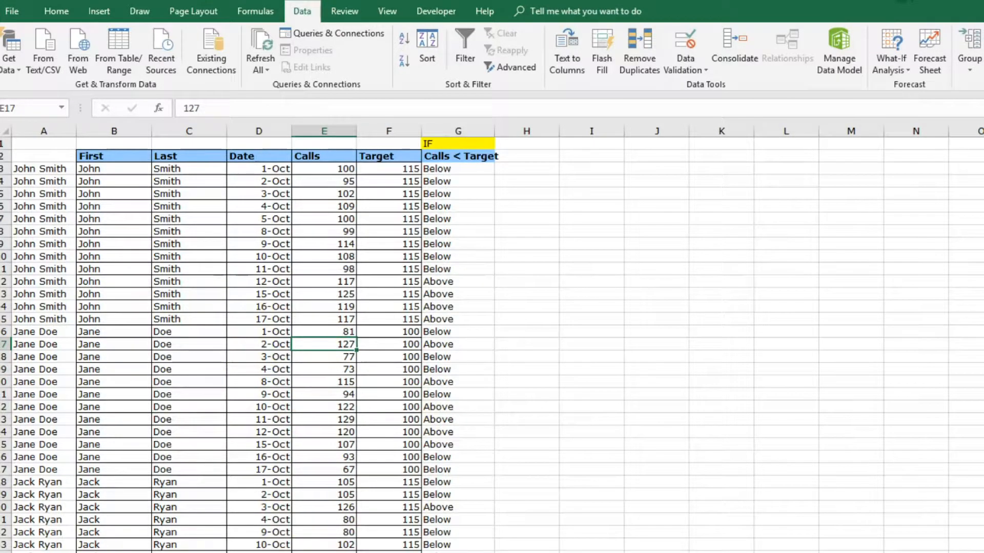
{"action": "left_click", "coordinate": [317, 552]}
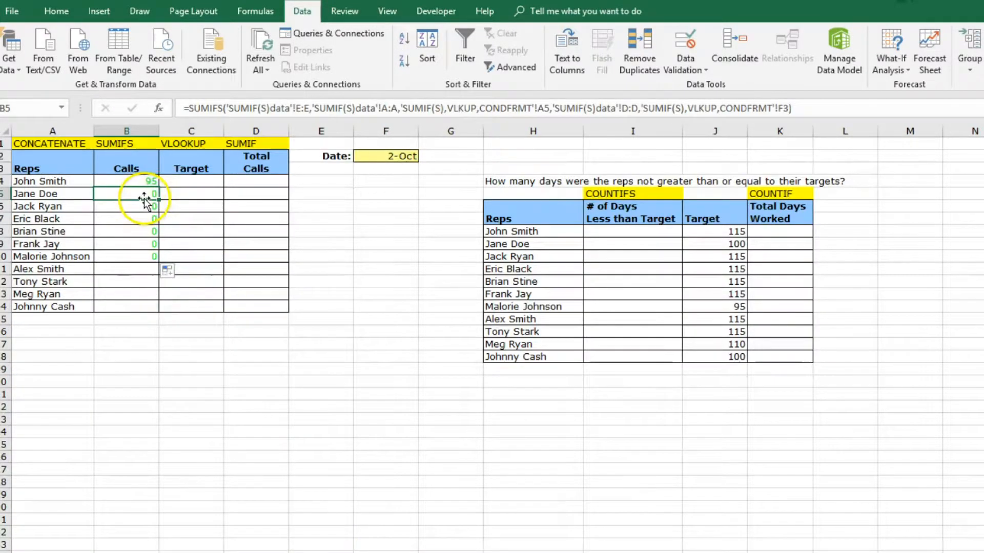
{"action": "left_click", "coordinate": [153, 180]}
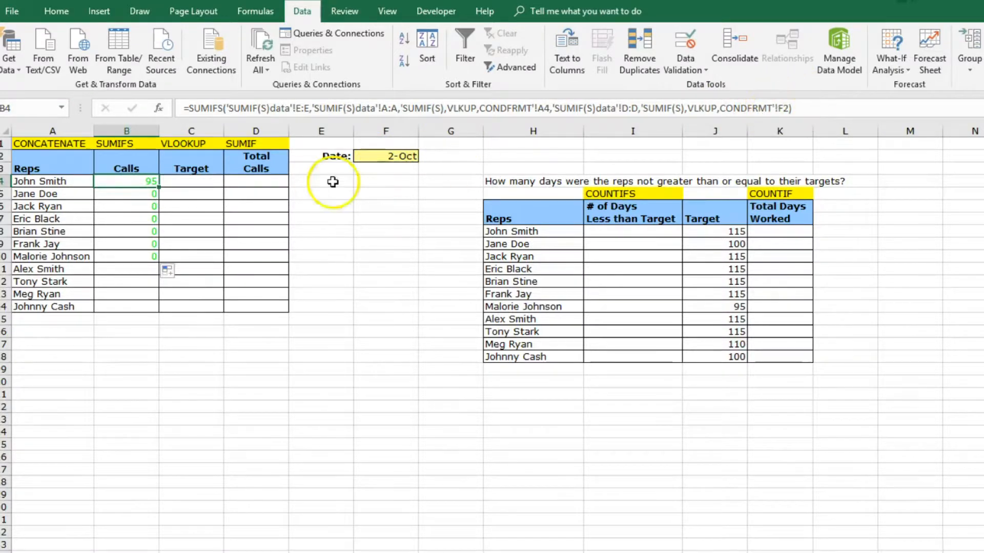
{"action": "left_click", "coordinate": [126, 193]}
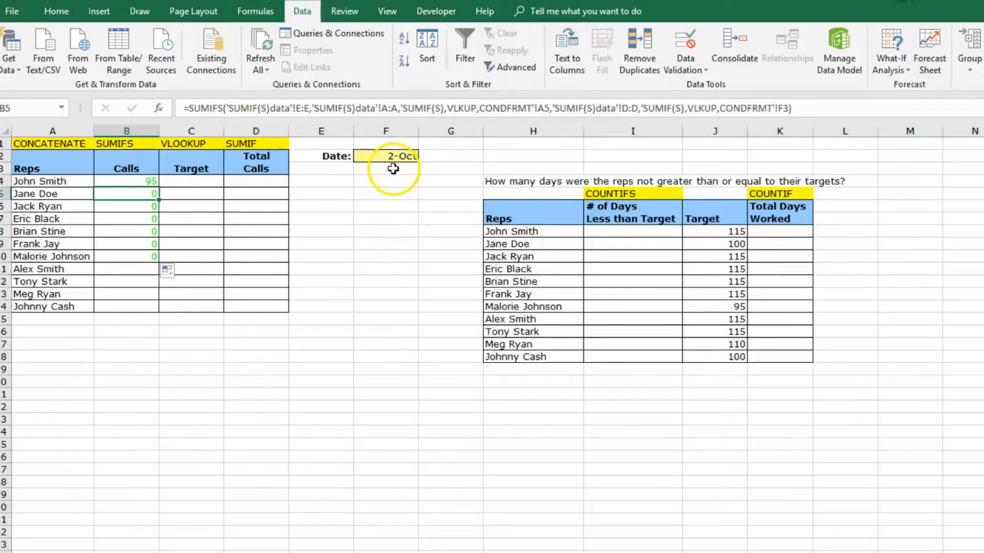
Make the date reference in B4's SUMIFS formula absolute as $F$2 and fill the formula down to B10
{"action": "left_click", "coordinate": [152, 182]}
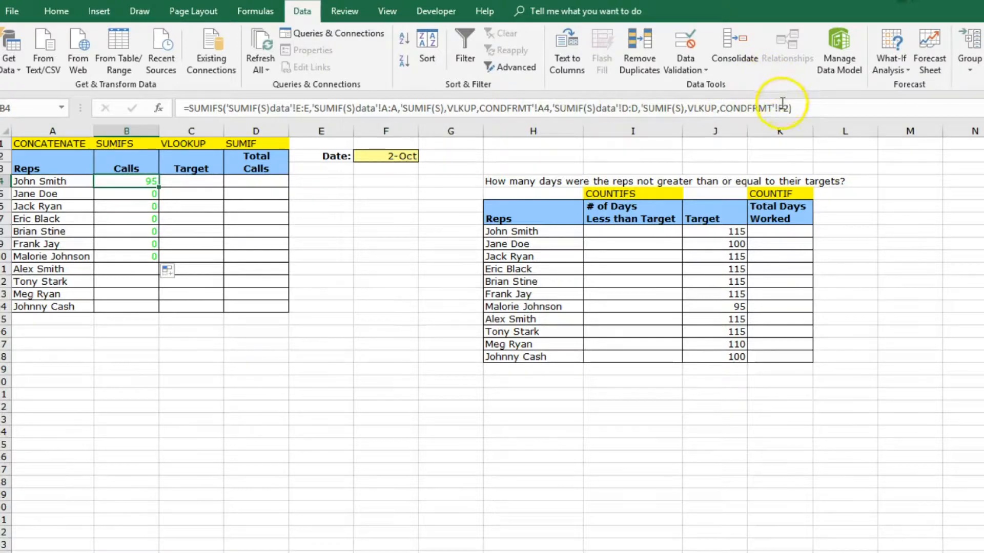
{"action": "left_click", "coordinate": [778, 107]}
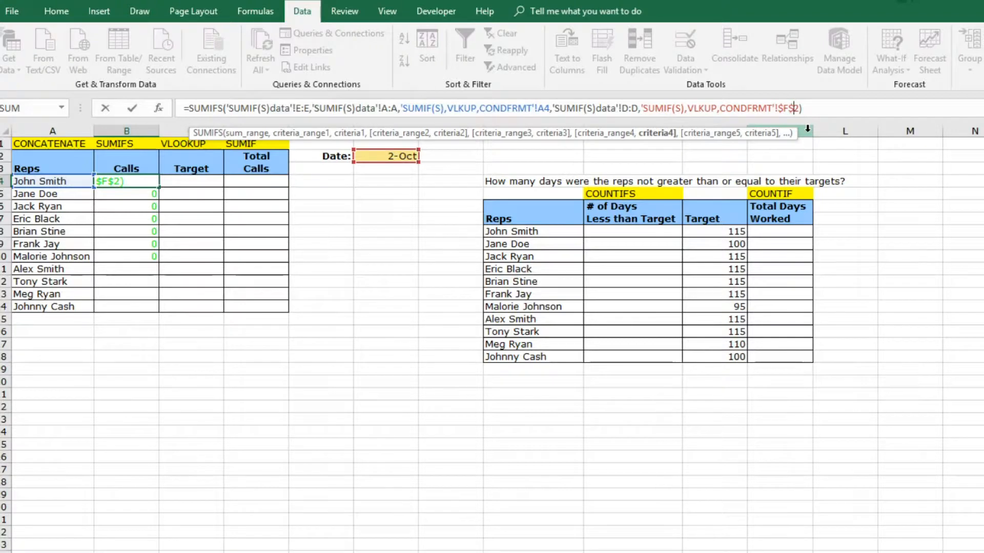
{"action": "left_click", "coordinate": [827, 106]}
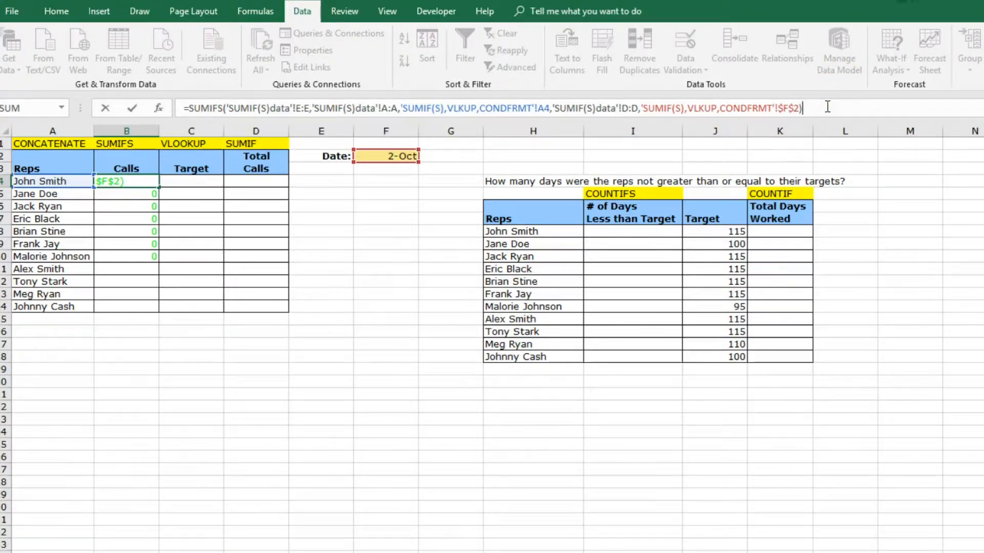
{"action": "key", "text": "Return"}
{"action": "left_click", "coordinate": [153, 180]}
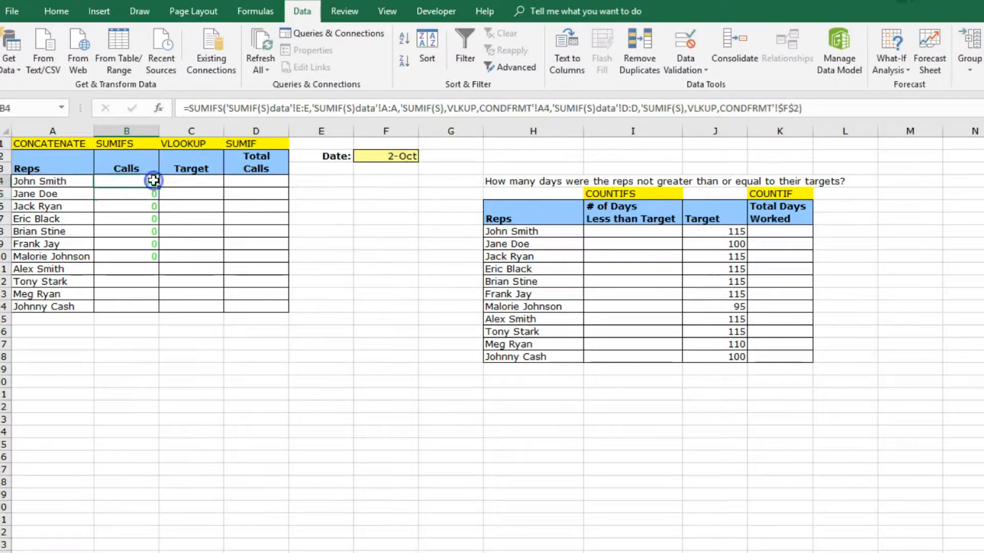
{"action": "double_click", "coordinate": [158, 185]}
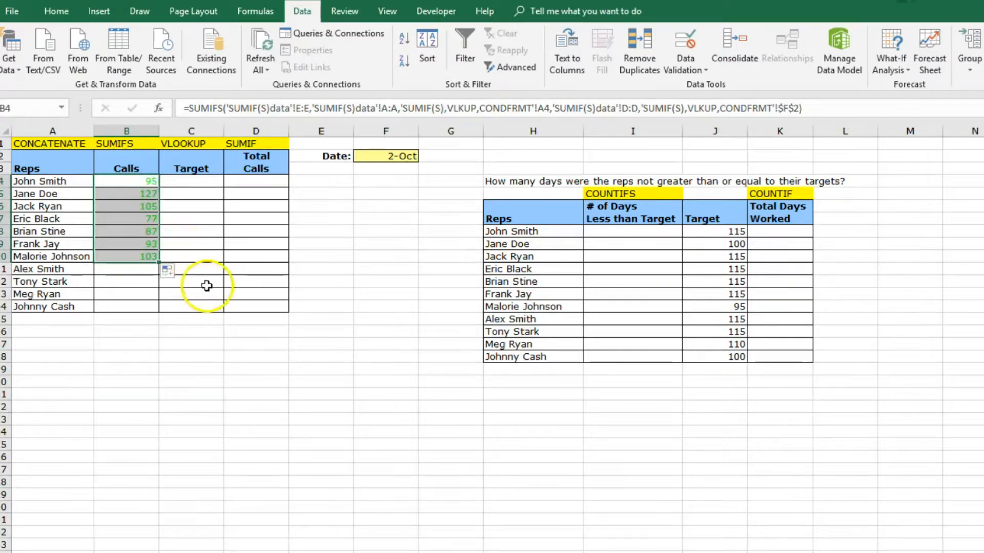
Extend the SUMIFS formula in the Calls column from B10 down to B14 for the remaining reps
{"action": "left_click_drag", "start_coordinate": [158, 261], "coordinate": [159, 311]}
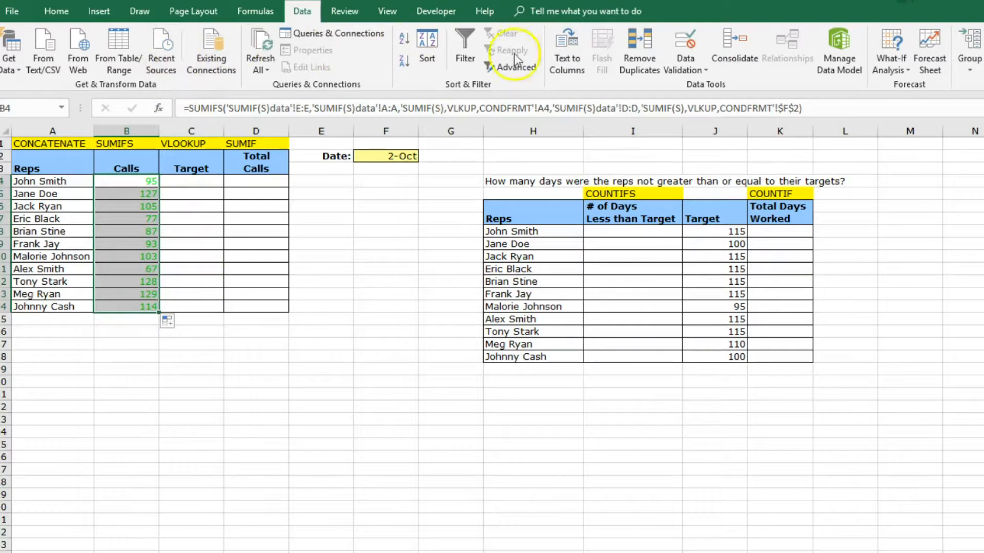
{"action": "left_click", "coordinate": [378, 281]}
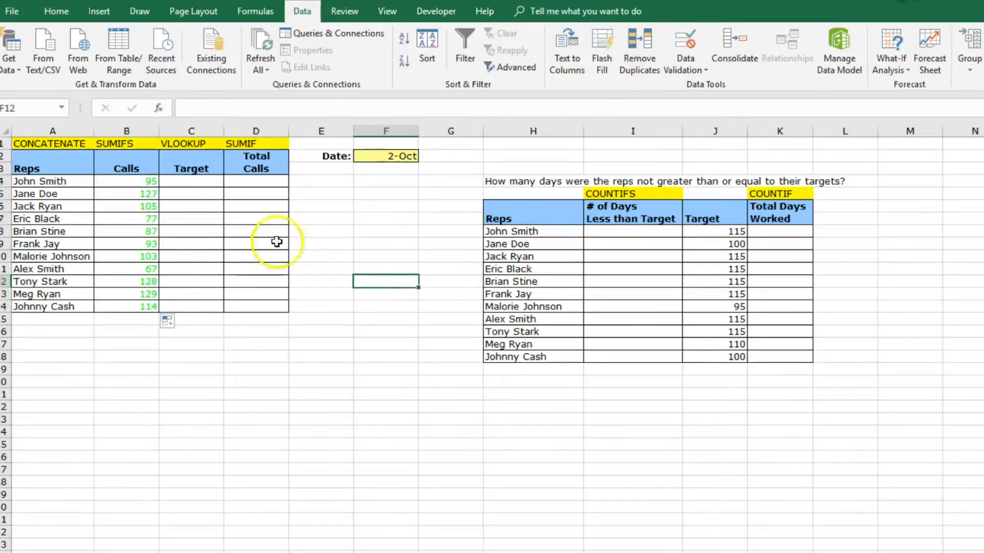
{"action": "left_click", "coordinate": [211, 183]}
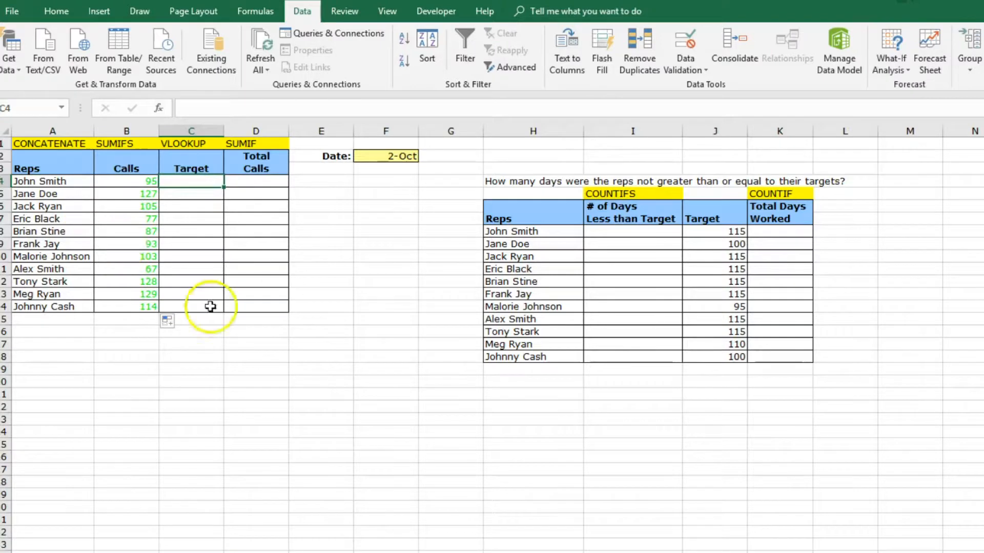
{"action": "left_click_drag", "start_coordinate": [143, 180], "coordinate": [147, 311]}
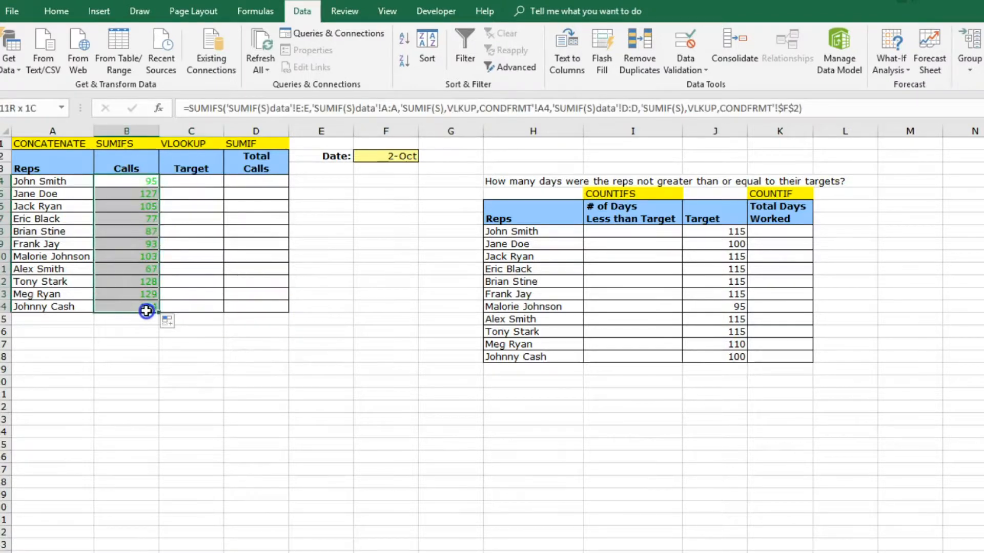
{"action": "left_click", "coordinate": [341, 337]}
Test the Calls formulas by changing the date in F2 to 10/5, and restore it to 10/2
{"action": "left_click", "coordinate": [389, 156]}
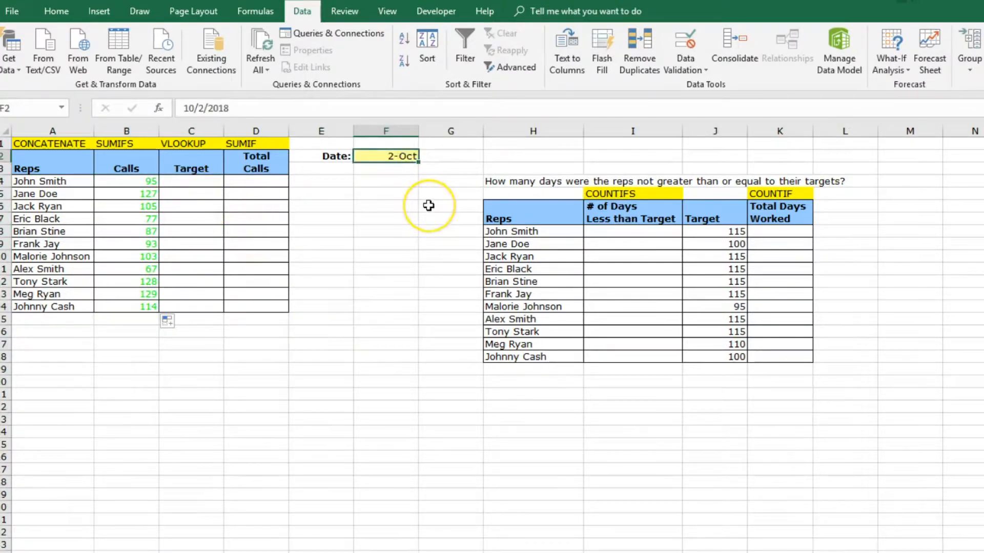
{"action": "type", "text": "10/5"}
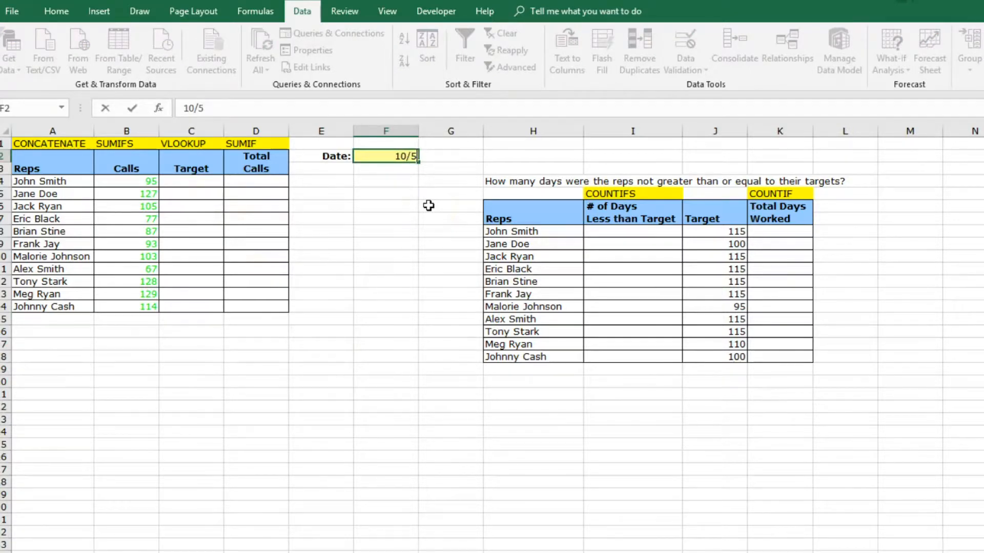
{"action": "key", "text": "Return"}
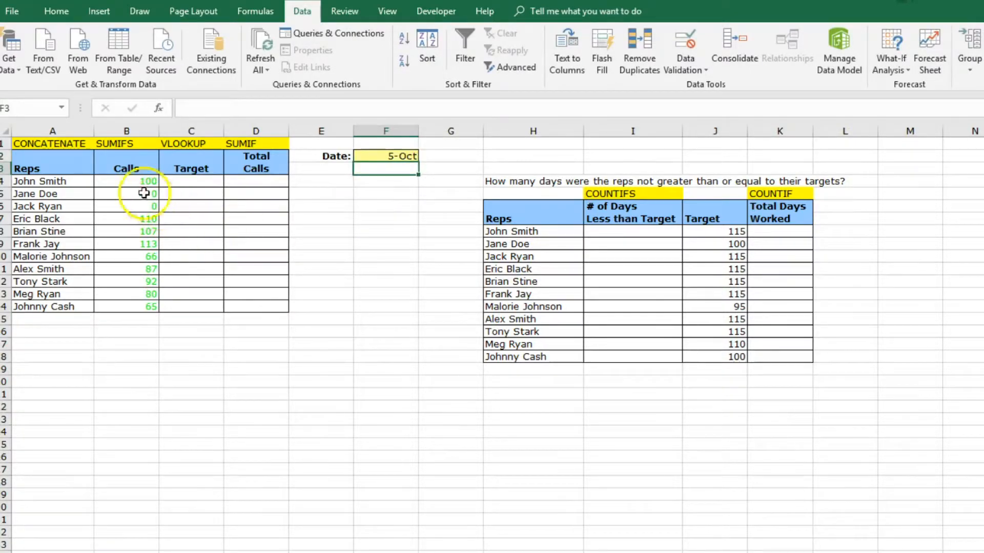
{"action": "left_click", "coordinate": [389, 156]}
{"action": "type", "text": "1"}
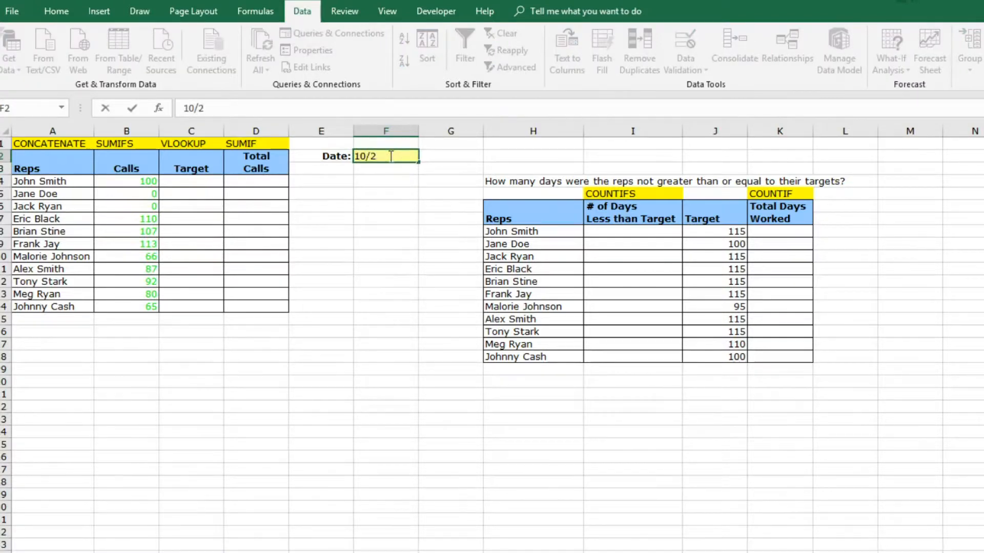
{"action": "type", "text": "0/2"}
{"action": "key", "text": "Return"}
Start a VLOOKUP formula in C4 of the Target column with A4 as the lookup value
{"action": "left_click", "coordinate": [198, 186]}
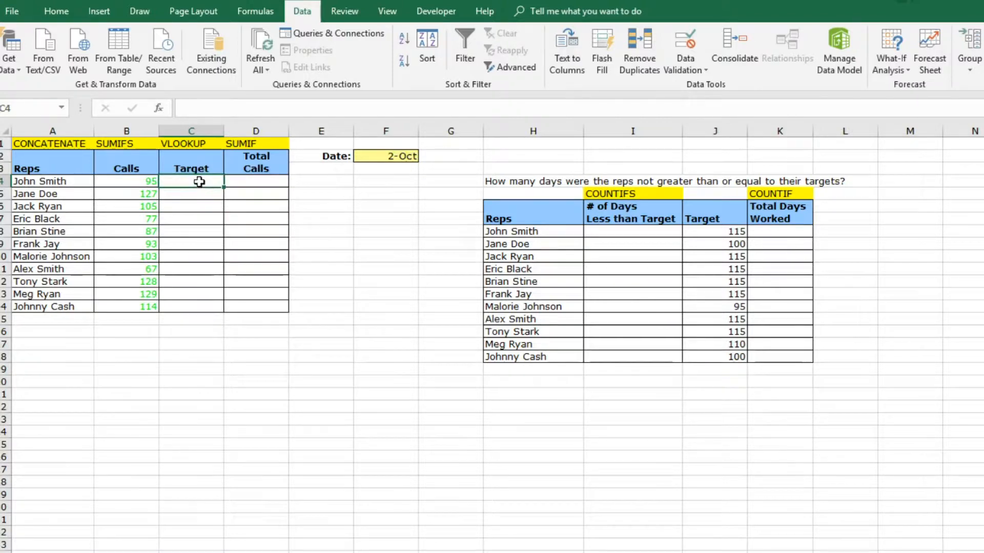
{"action": "left_click", "coordinate": [205, 190]}
{"action": "type", "text": "="}
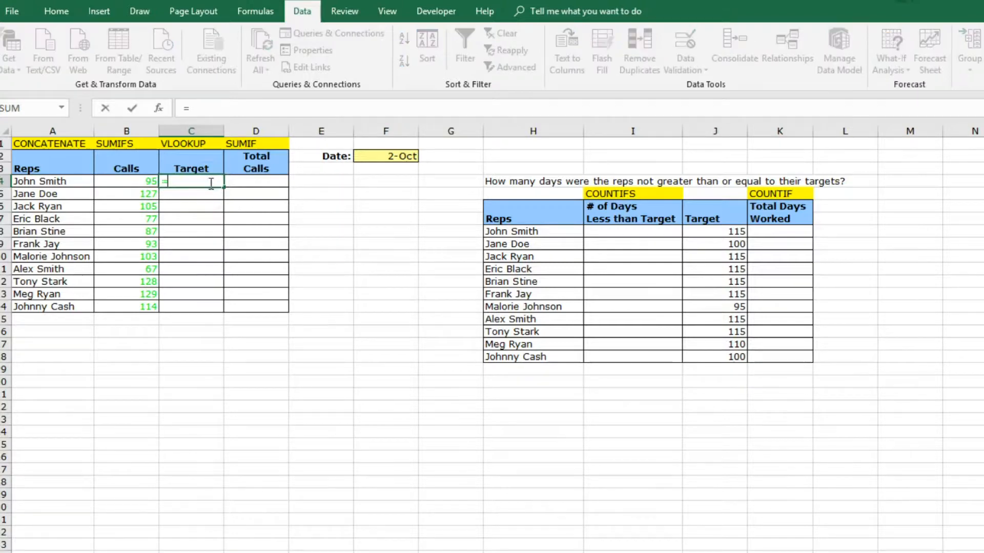
{"action": "type", "text": "vlook"}
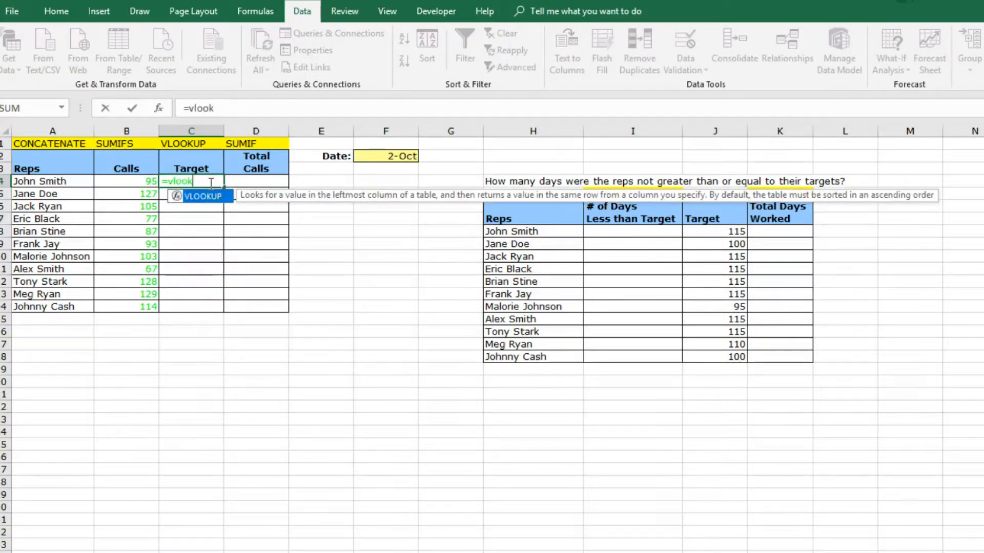
{"action": "type", "text": "up("}
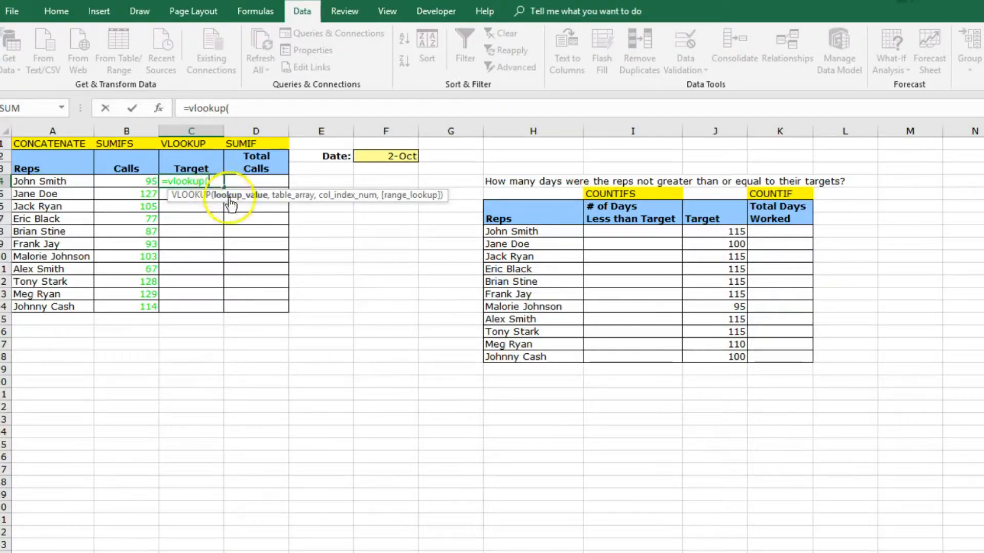
{"action": "left_click", "coordinate": [76, 180]}
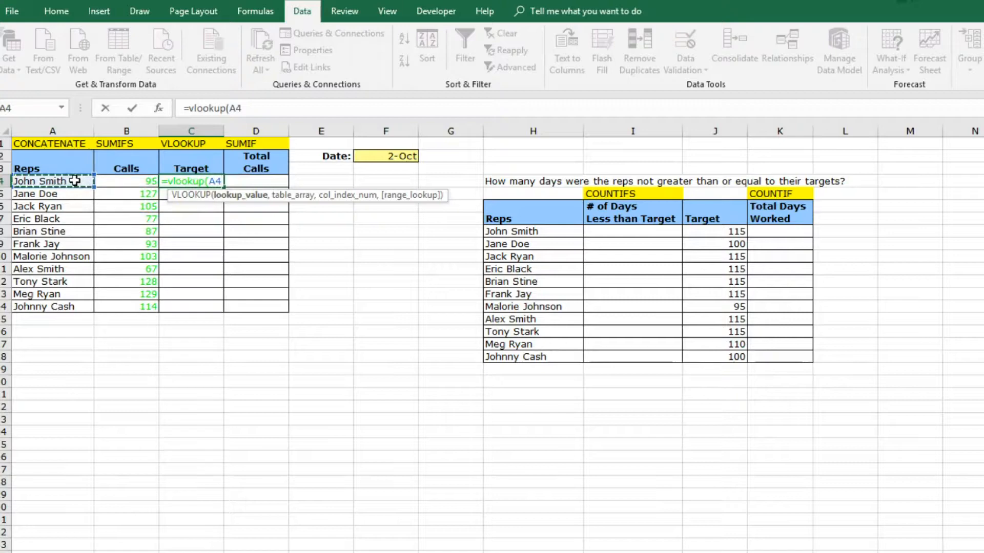
{"action": "type", "text": ","}
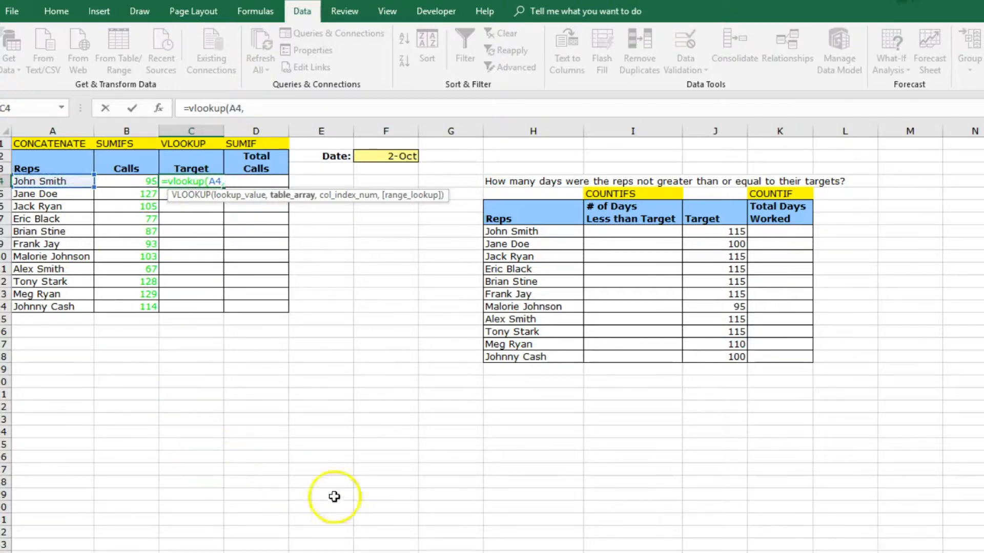
Complete the VLOOKUP with columns A:F of the SUMIF(S)data sheet as the table array, column index 6 and FALSE for an exact match
{"action": "left_click", "coordinate": [468, 551]}
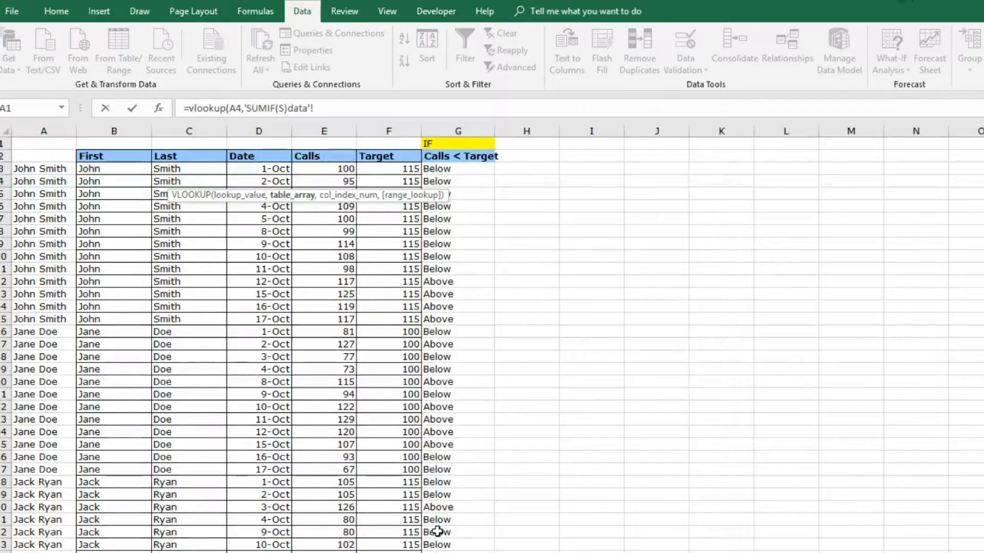
{"action": "left_click", "coordinate": [51, 129]}
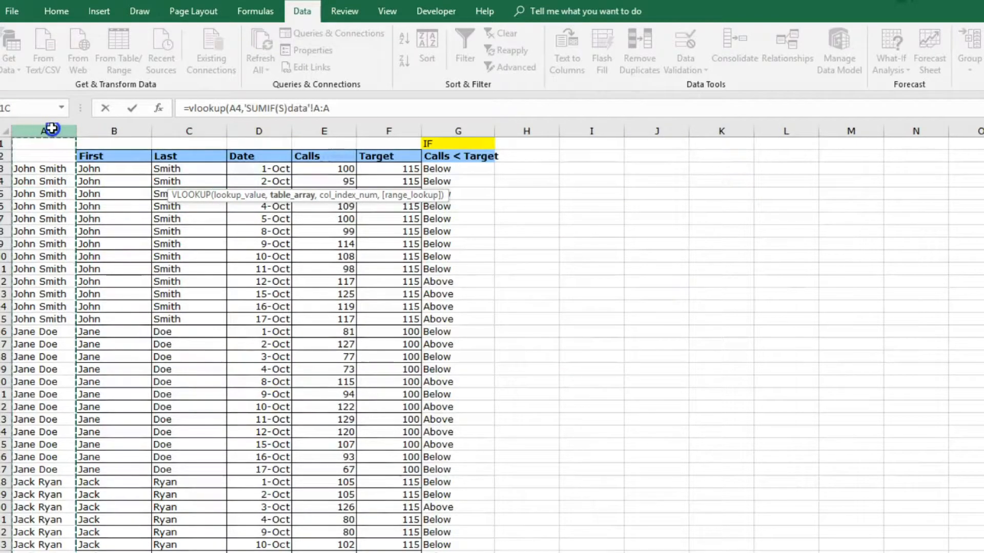
{"action": "left_click_drag", "start_coordinate": [51, 128], "coordinate": [374, 132]}
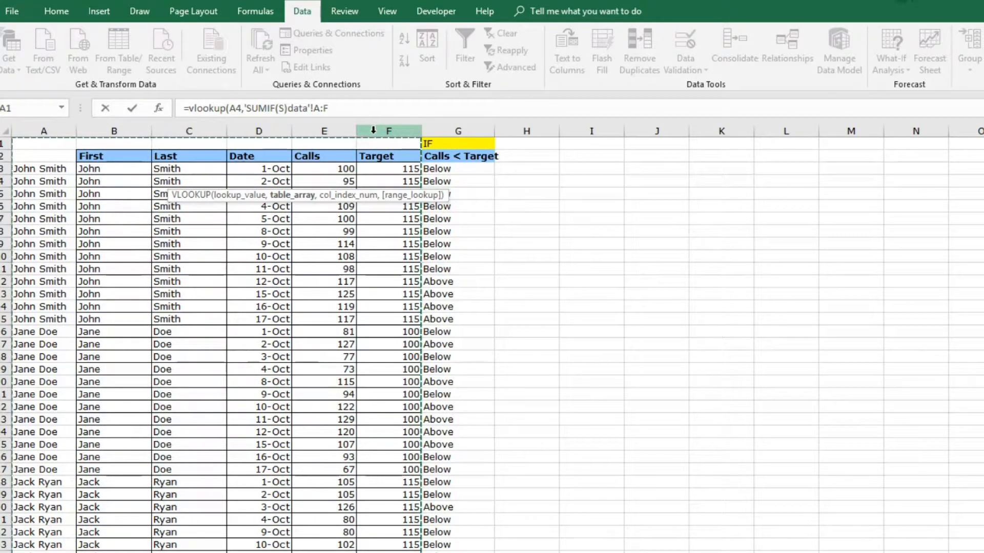
{"action": "type", "text": ","}
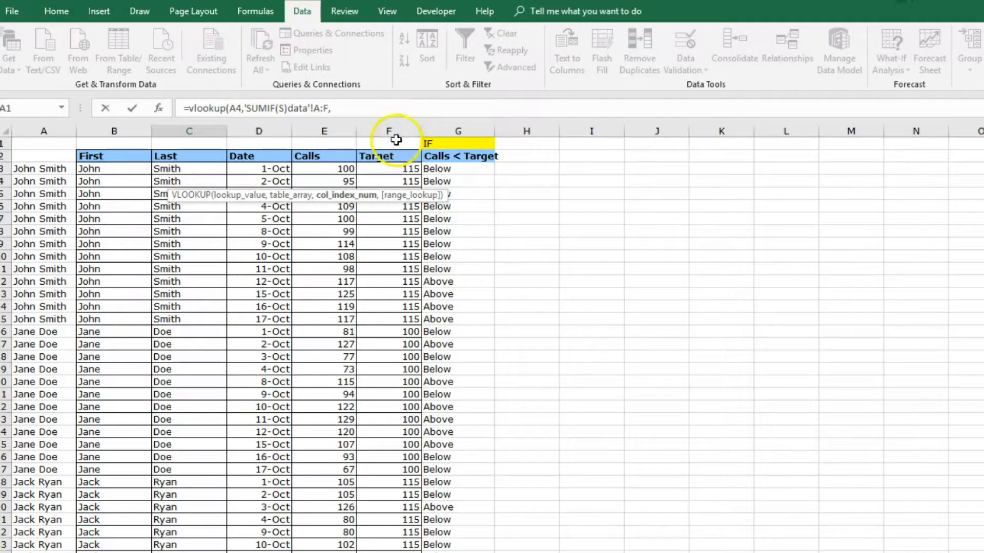
{"action": "left_click", "coordinate": [358, 109]}
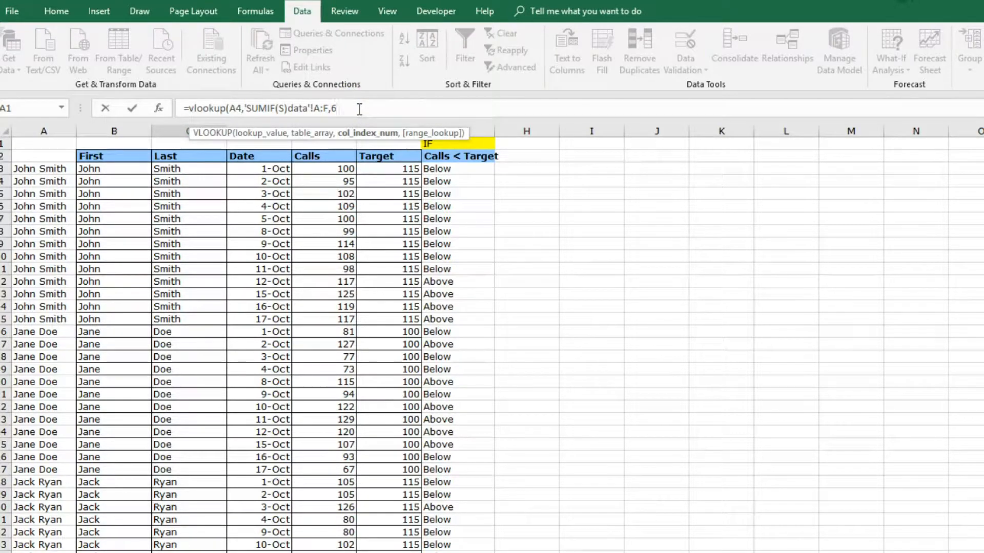
{"action": "type", "text": ","}
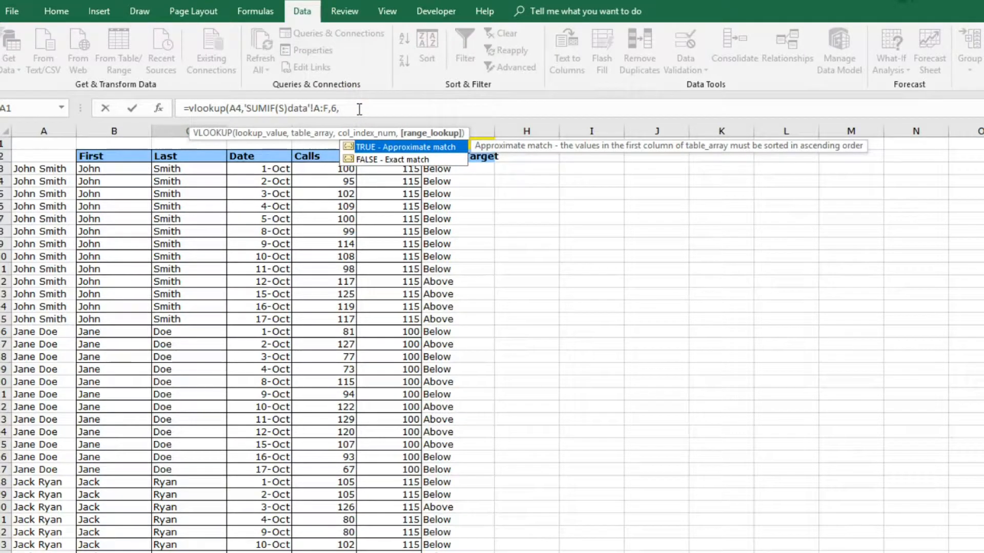
{"action": "double_click", "coordinate": [399, 156]}
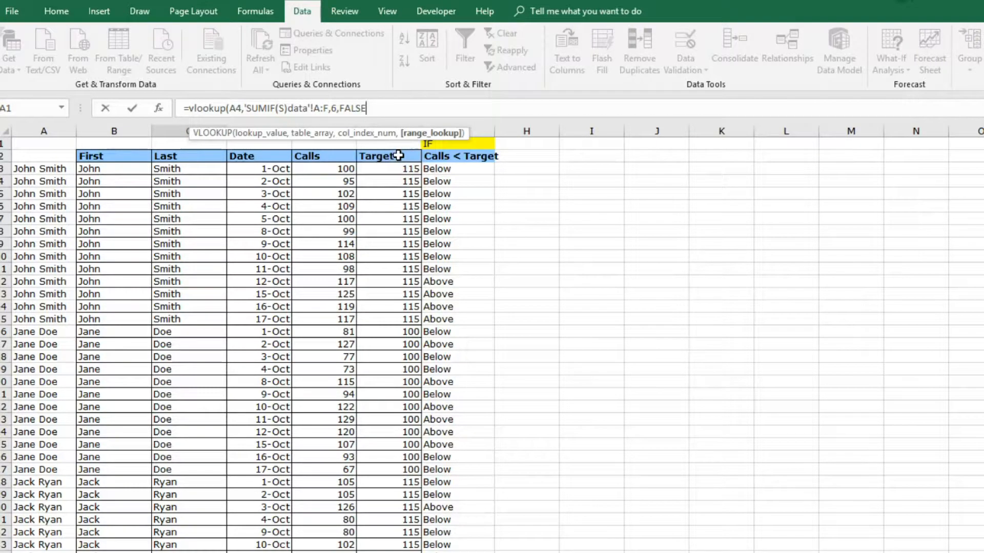
{"action": "type", "text": ")"}
{"action": "key", "text": "Return"}
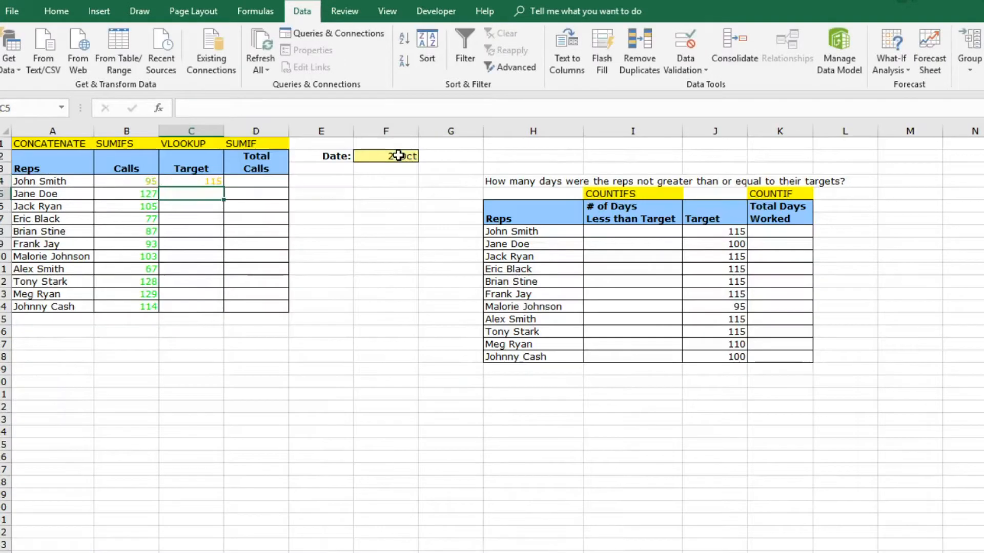
Fill the VLOOKUP formula from C4 down the Target column to C14 and compare the reps' calls with their targets
{"action": "left_click", "coordinate": [218, 180]}
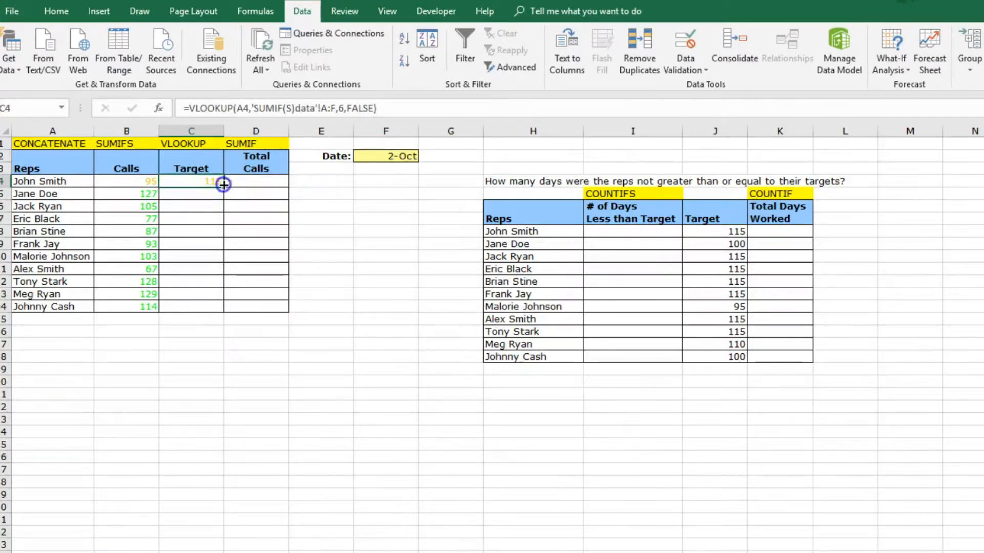
{"action": "double_click", "coordinate": [224, 184]}
{"action": "left_click", "coordinate": [204, 342]}
{"action": "left_click_drag", "start_coordinate": [143, 182], "coordinate": [204, 301]}
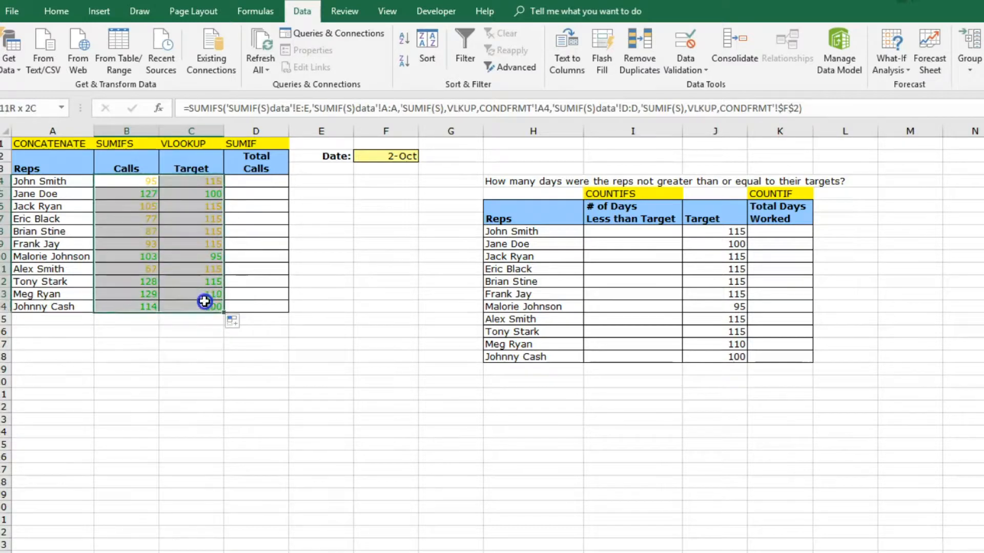
{"action": "left_click", "coordinate": [149, 320]}
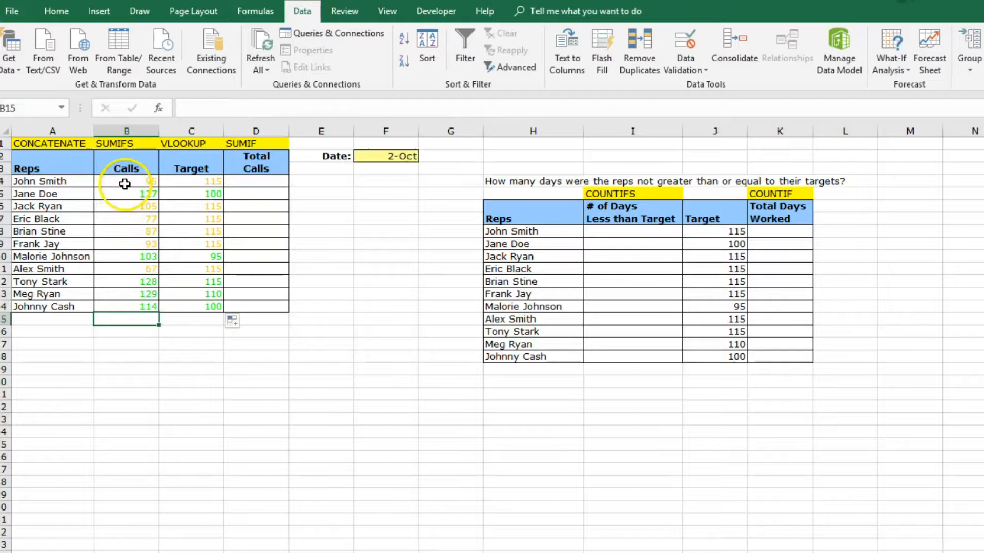
{"action": "left_click", "coordinate": [143, 336]}
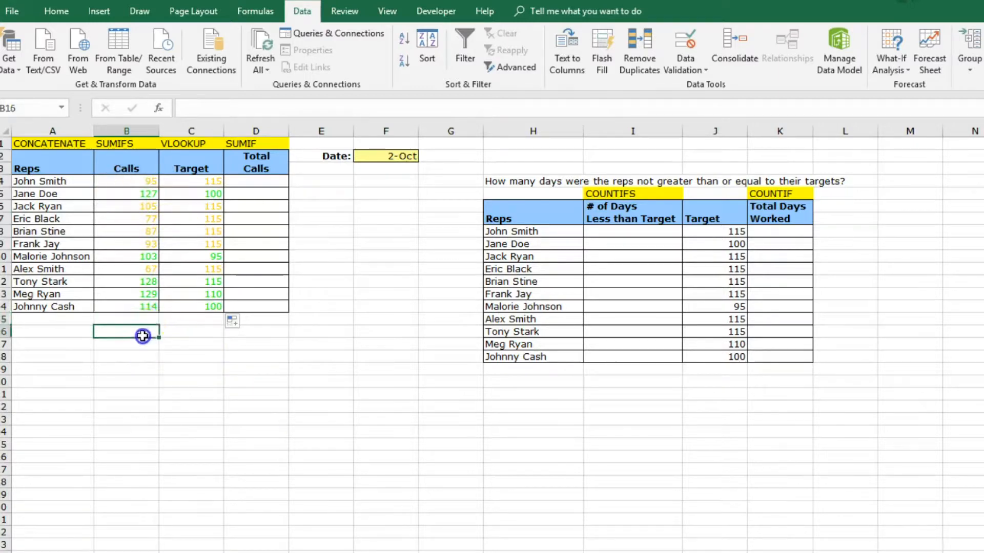
{"action": "left_click", "coordinate": [254, 182]}
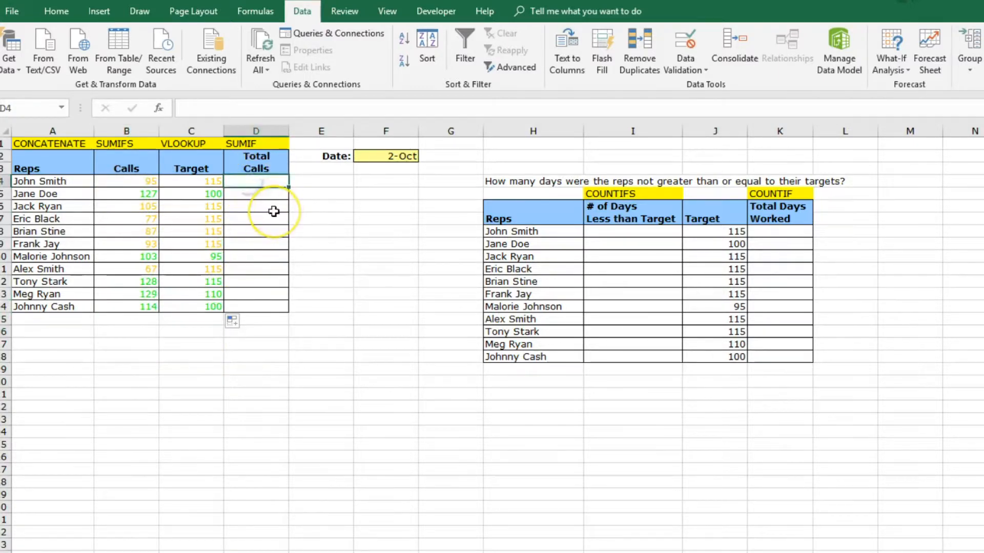
{"action": "left_click_drag", "start_coordinate": [212, 183], "coordinate": [217, 313]}
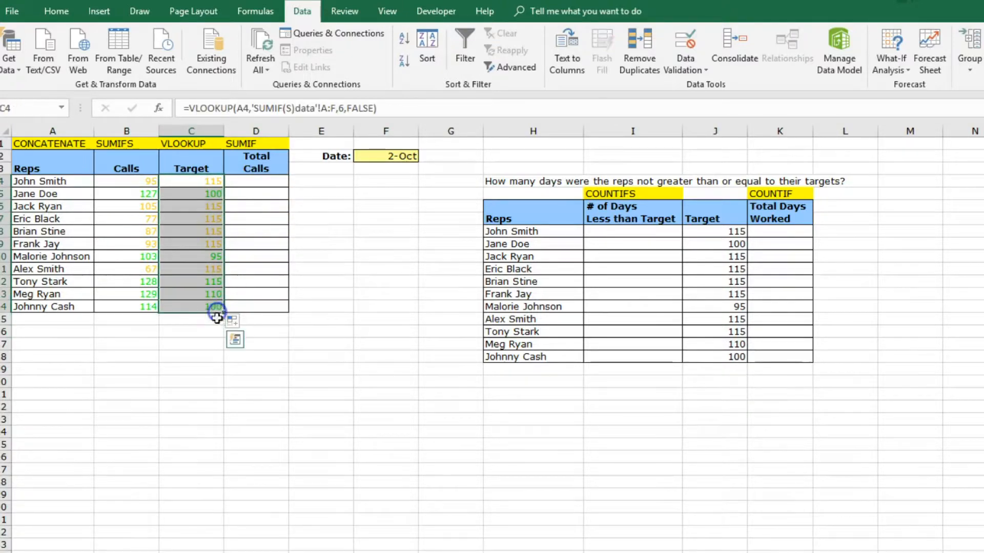
{"action": "left_click", "coordinate": [214, 332]}
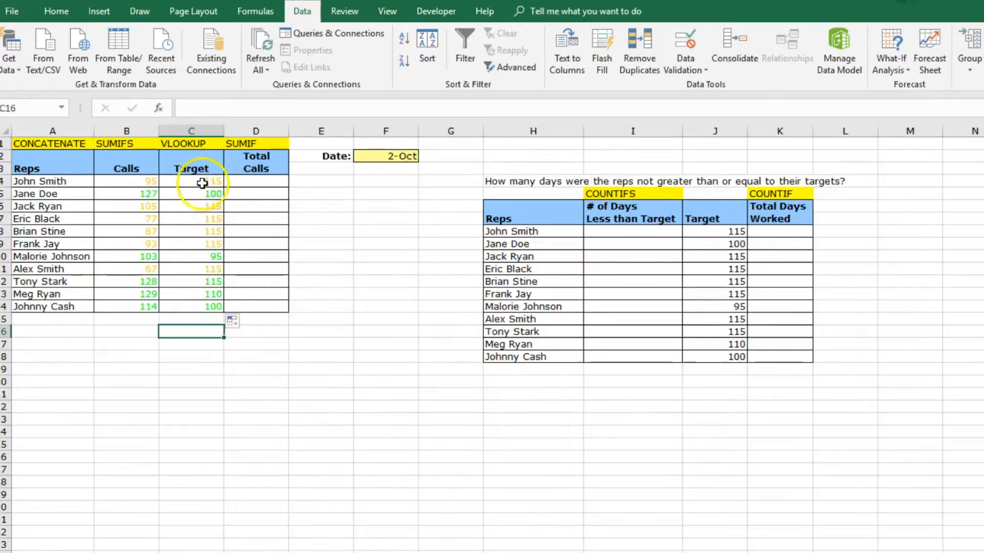
Start a SUMIF formula in D4 of the Total Calls column
{"action": "left_click", "coordinate": [263, 180]}
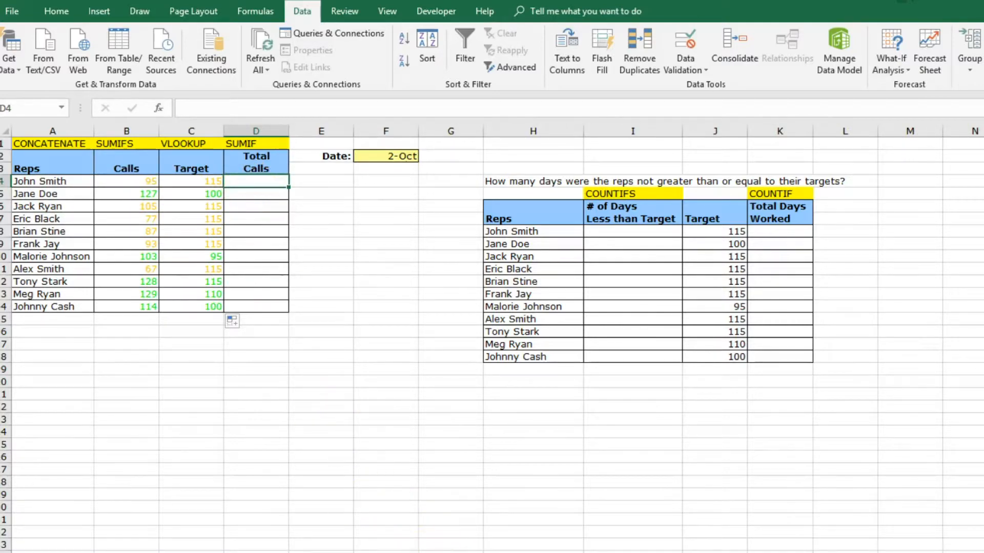
{"action": "left_click", "coordinate": [460, 552]}
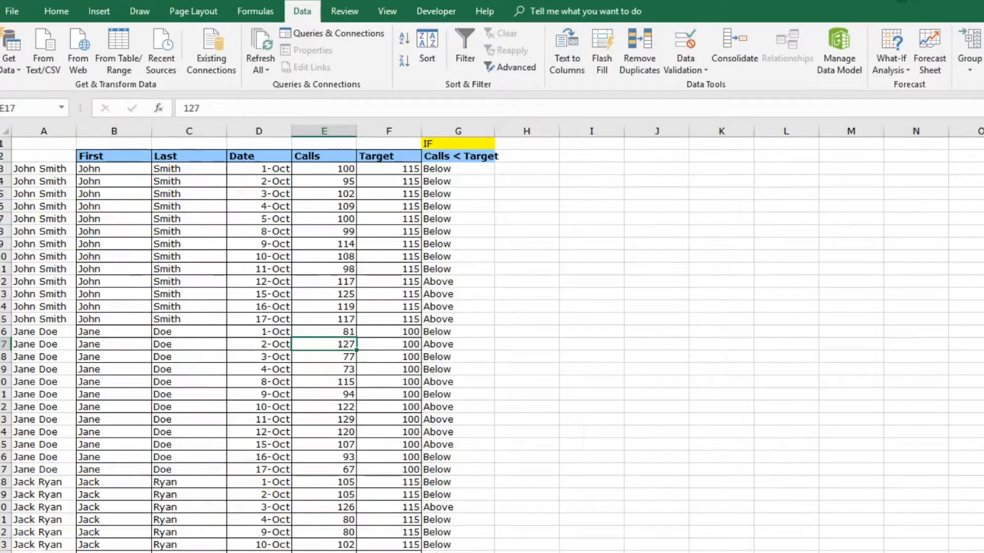
{"action": "left_click", "coordinate": [246, 552]}
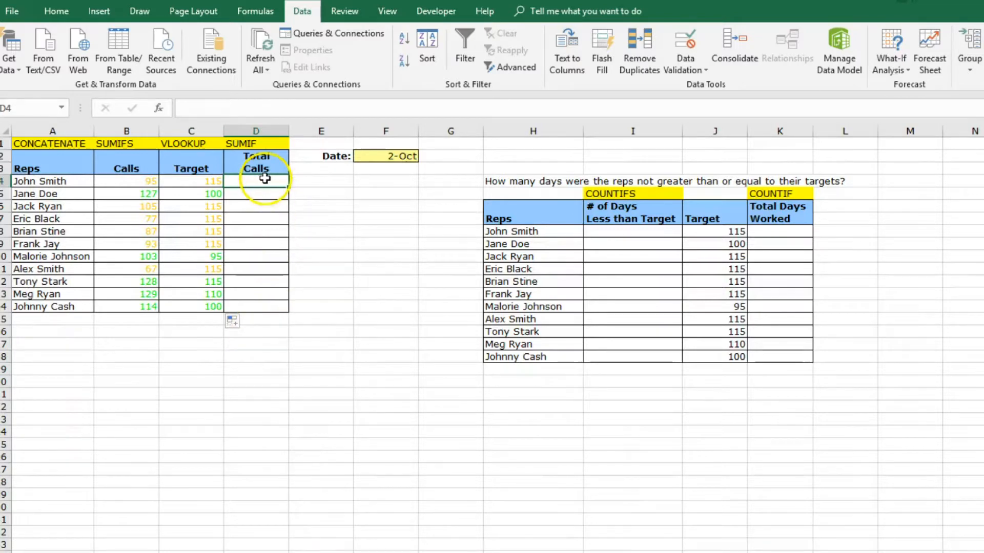
{"action": "type", "text": "=sum"}
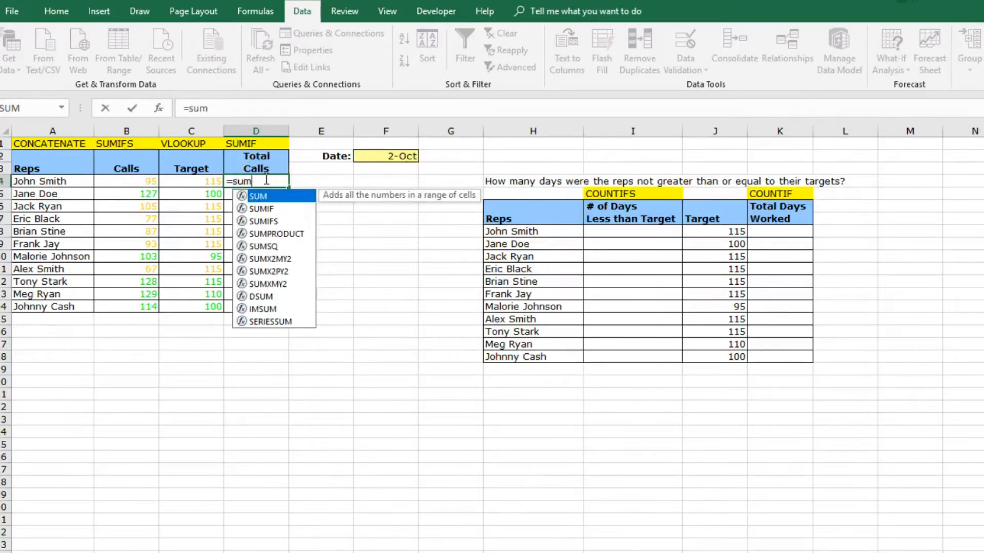
{"action": "type", "text": "if("}
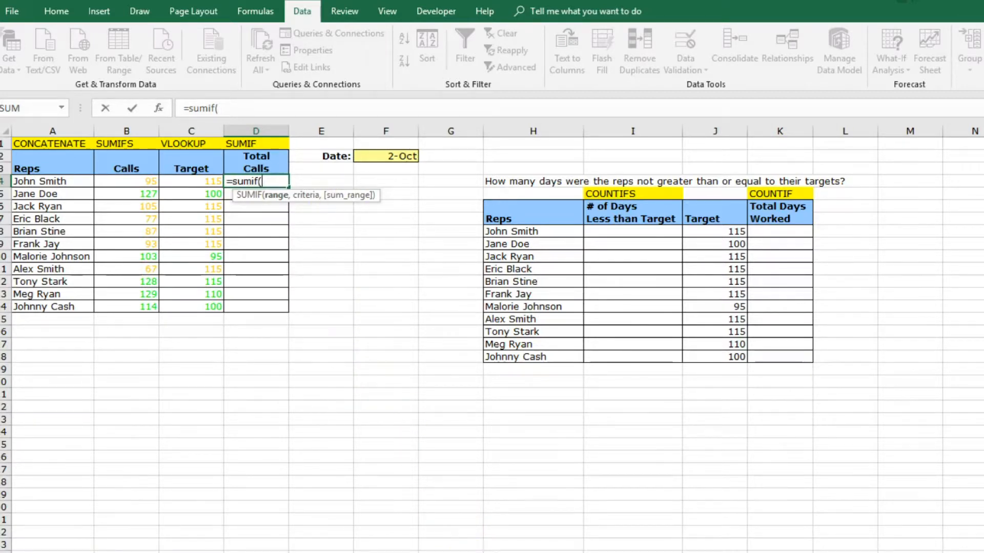
Try column E of the SUMIF(S)data sheet as the SUMIF range with A4 as the criterion, and clear these arguments from D4
{"action": "left_click", "coordinate": [472, 552]}
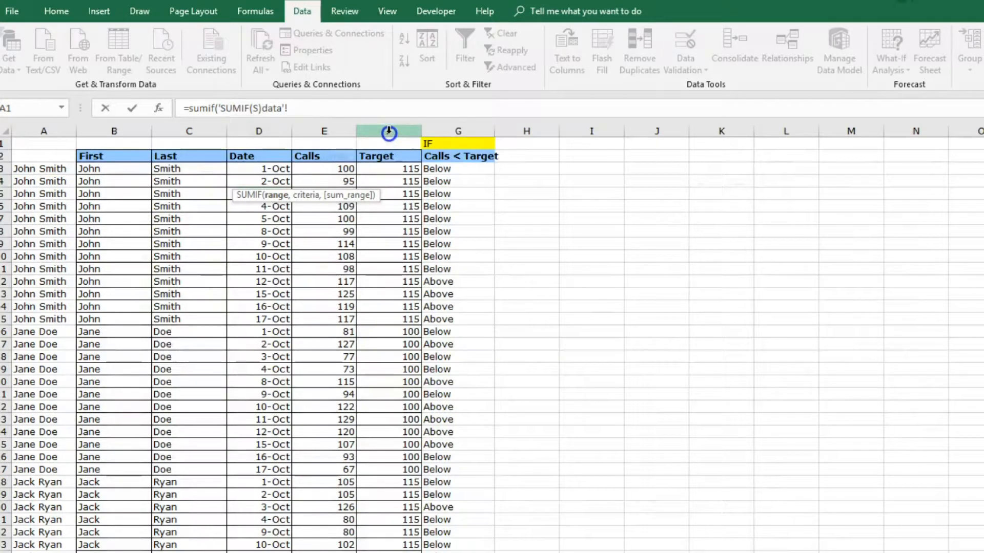
{"action": "left_click", "coordinate": [344, 128]}
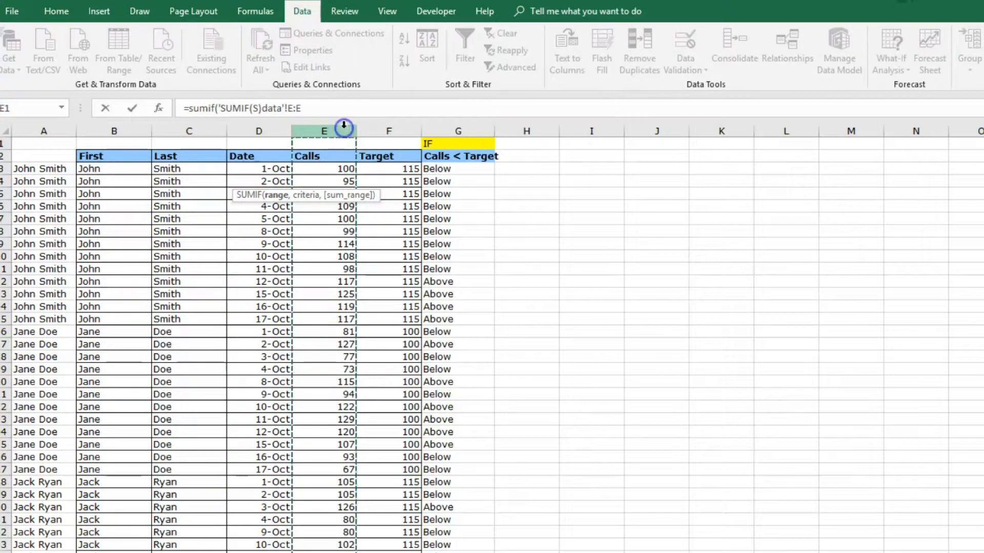
{"action": "type", "text": ",'SUMIF(S)data'!"}
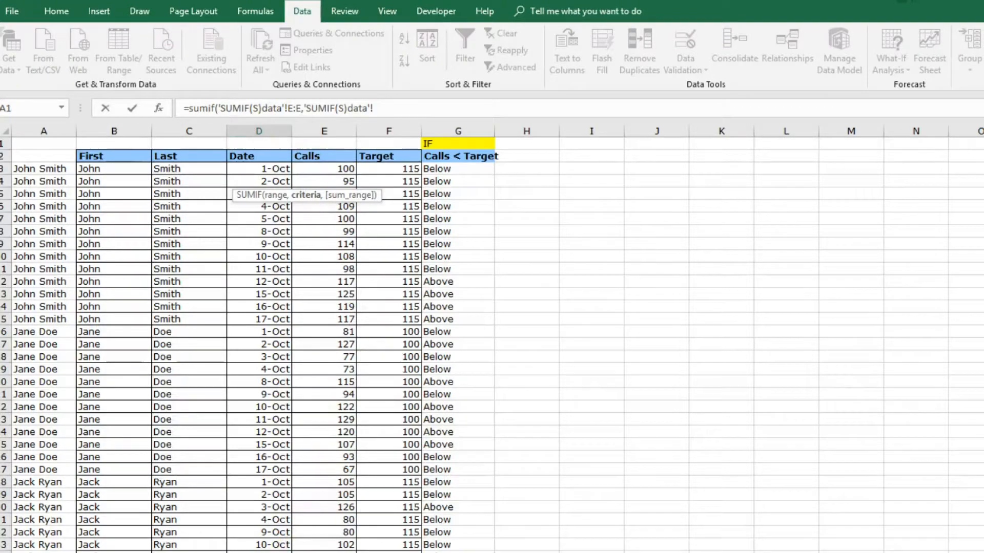
{"action": "left_click", "coordinate": [256, 552]}
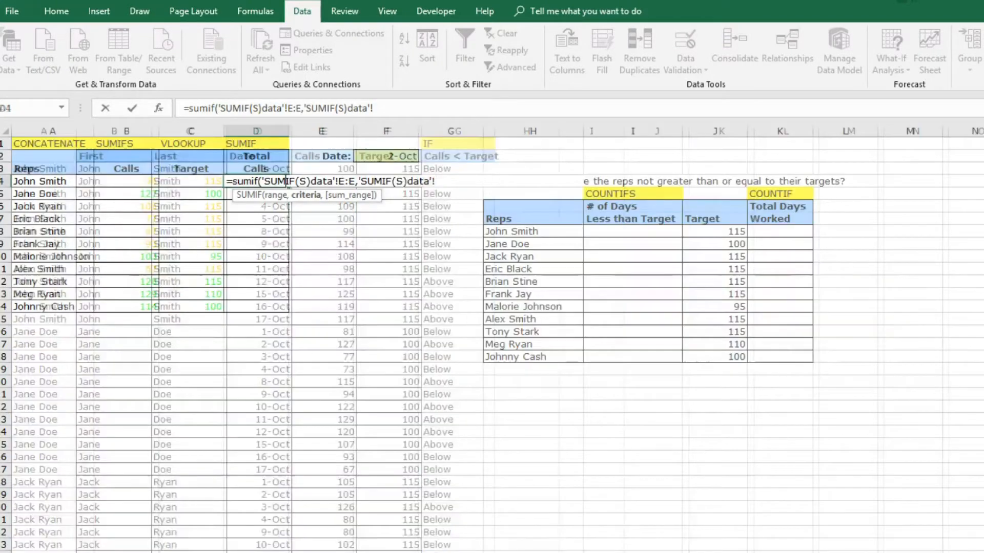
{"action": "left_click", "coordinate": [65, 183]}
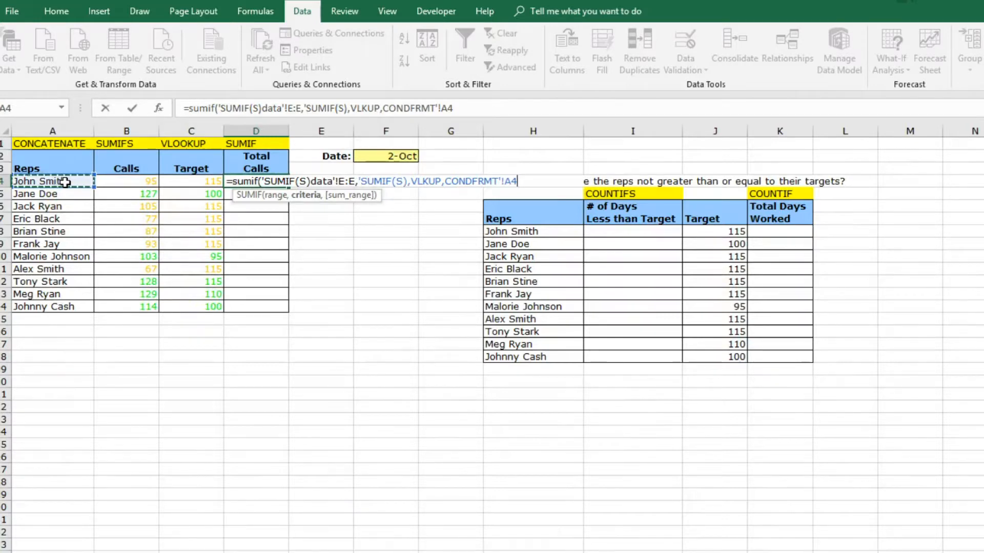
{"action": "type", "text": ")"}
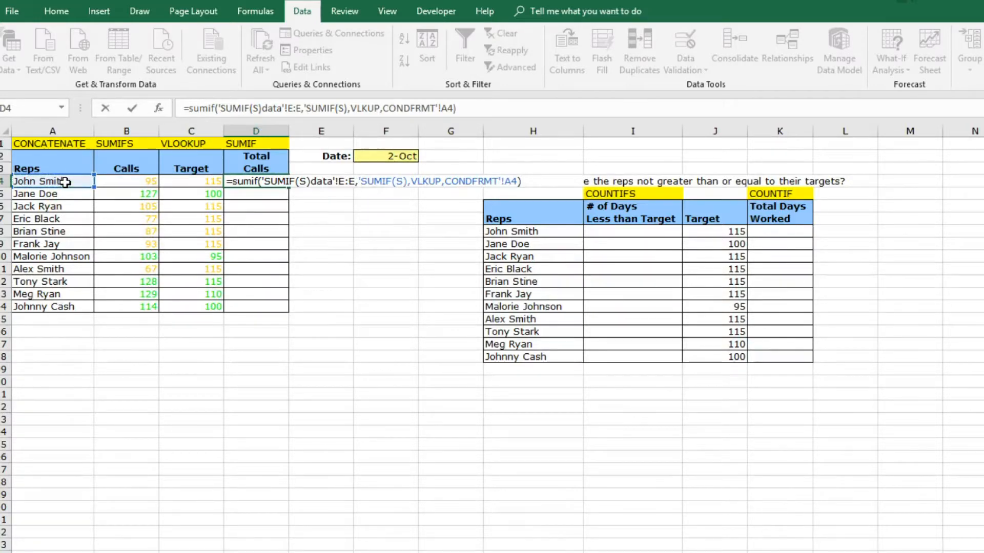
{"action": "key", "text": "Return"}
{"action": "left_click", "coordinate": [247, 182]}
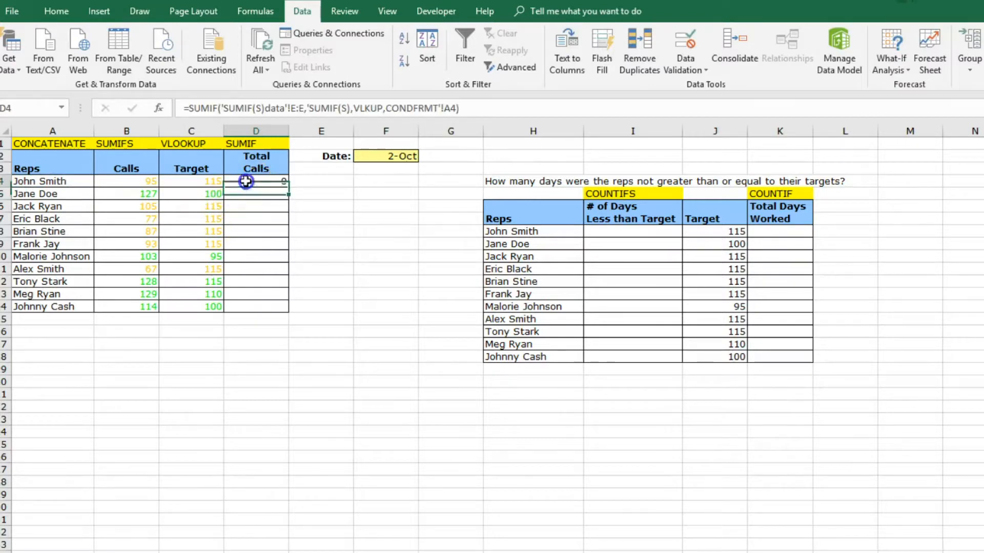
{"action": "left_click_drag", "start_coordinate": [476, 108], "coordinate": [223, 108]}
{"action": "key", "text": "BackSpace"}
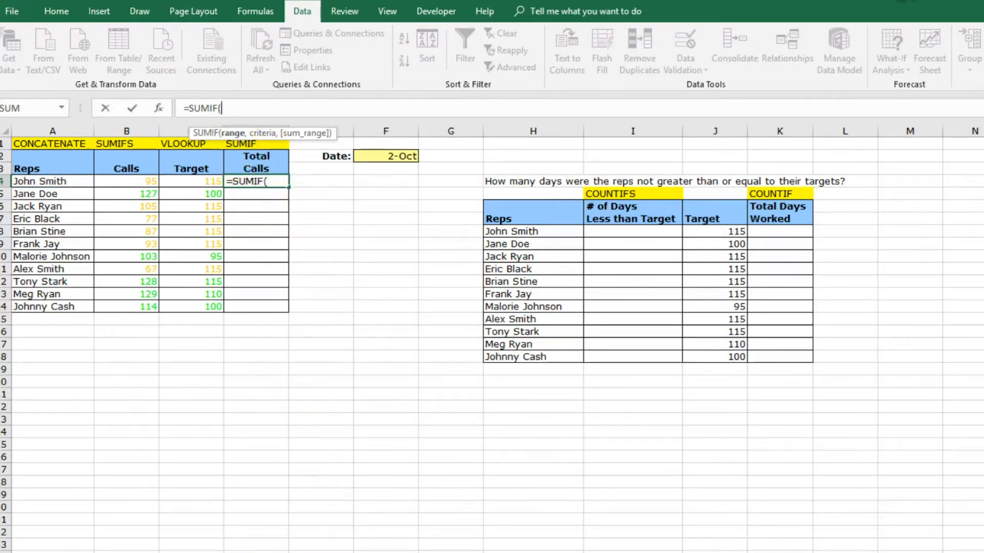
Complete the SUMIF in D4 with column A of the SUMIF(S)data sheet as range, A4 as criterion and column E as sum range
{"action": "left_click", "coordinate": [318, 552]}
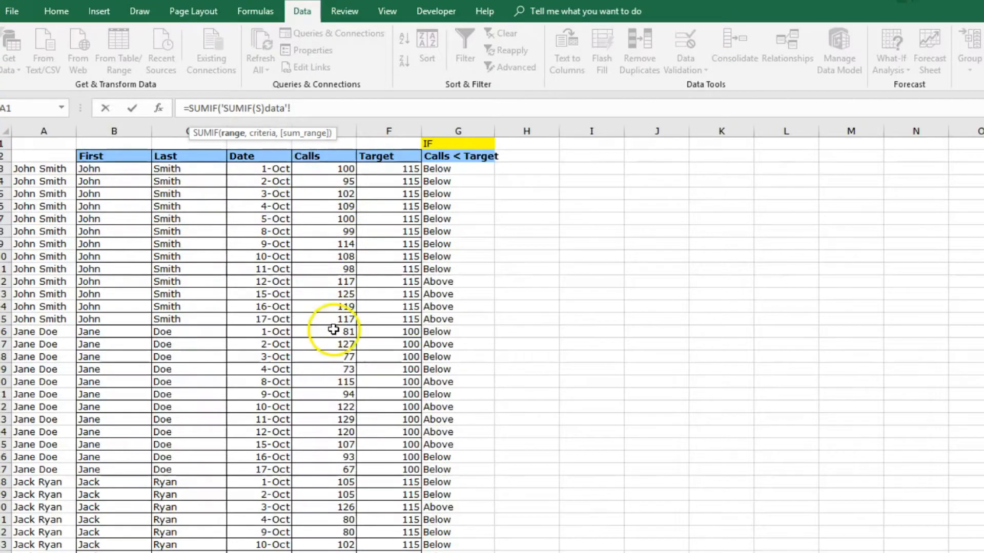
{"action": "left_click", "coordinate": [58, 129]}
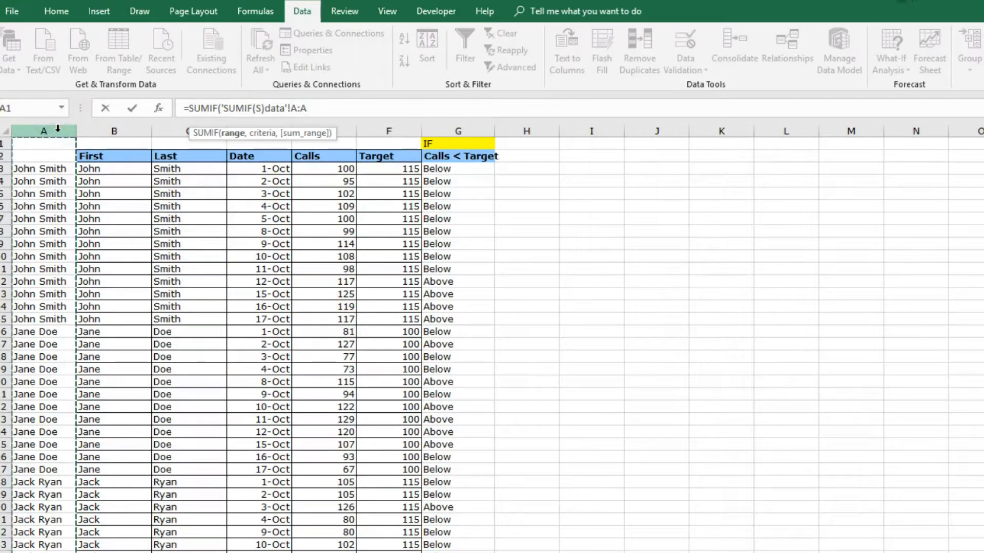
{"action": "type", "text": ","}
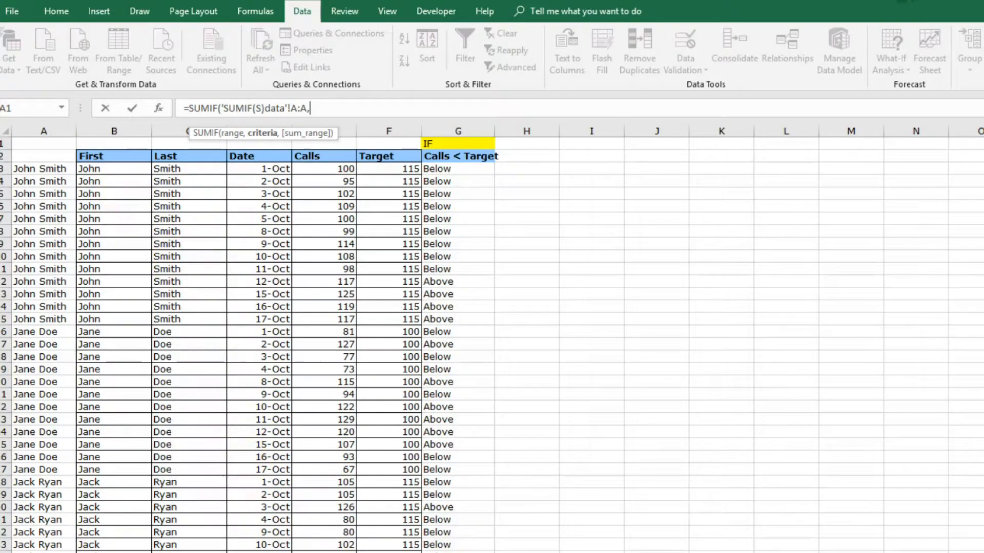
{"action": "left_click", "coordinate": [287, 552]}
{"action": "left_click", "coordinate": [42, 181]}
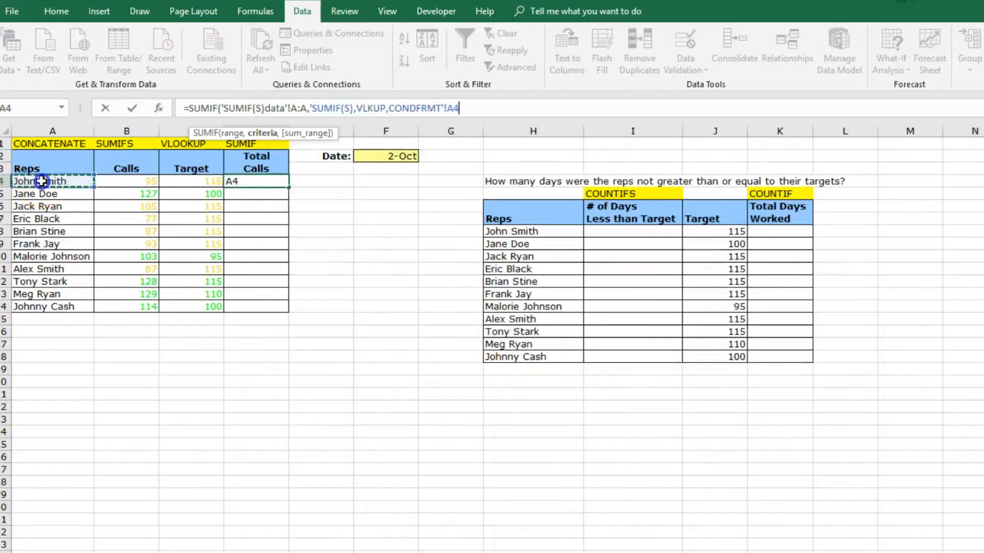
{"action": "type", "text": ","}
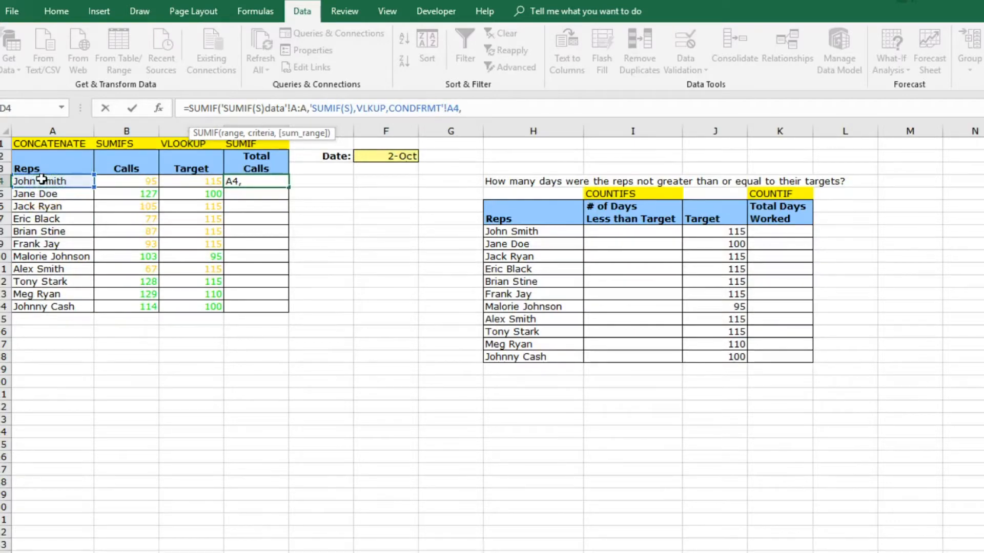
{"action": "left_click", "coordinate": [486, 552]}
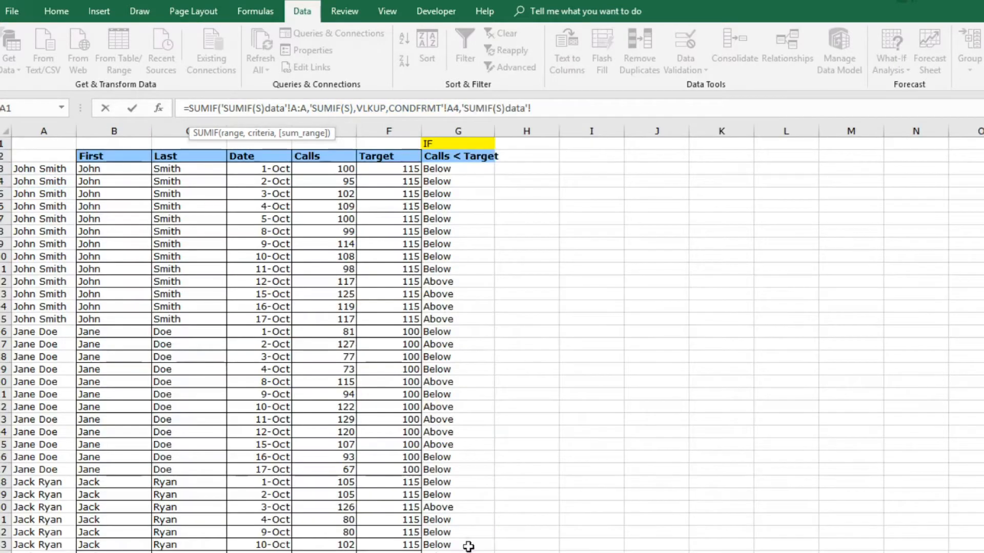
{"action": "left_click", "coordinate": [342, 131]}
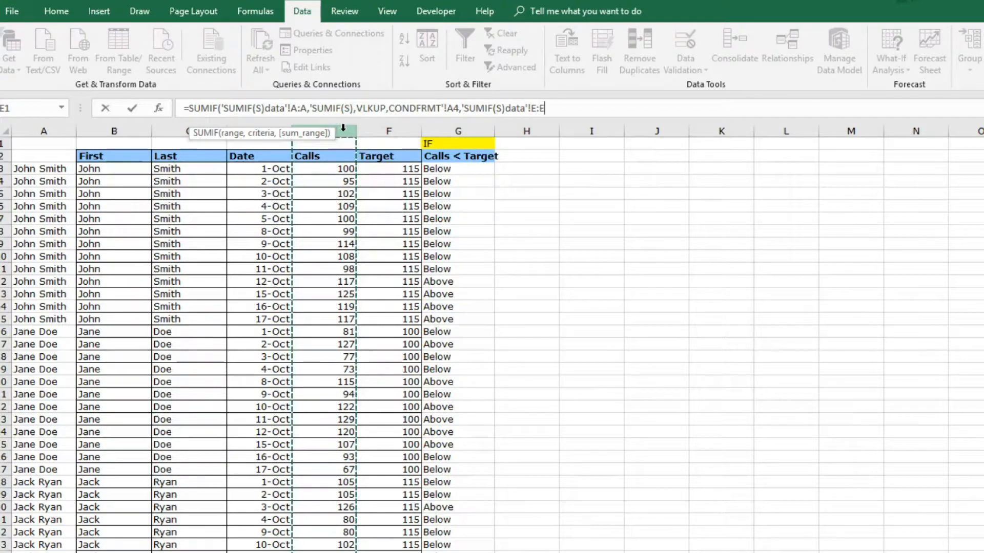
{"action": "type", "text": ")"}
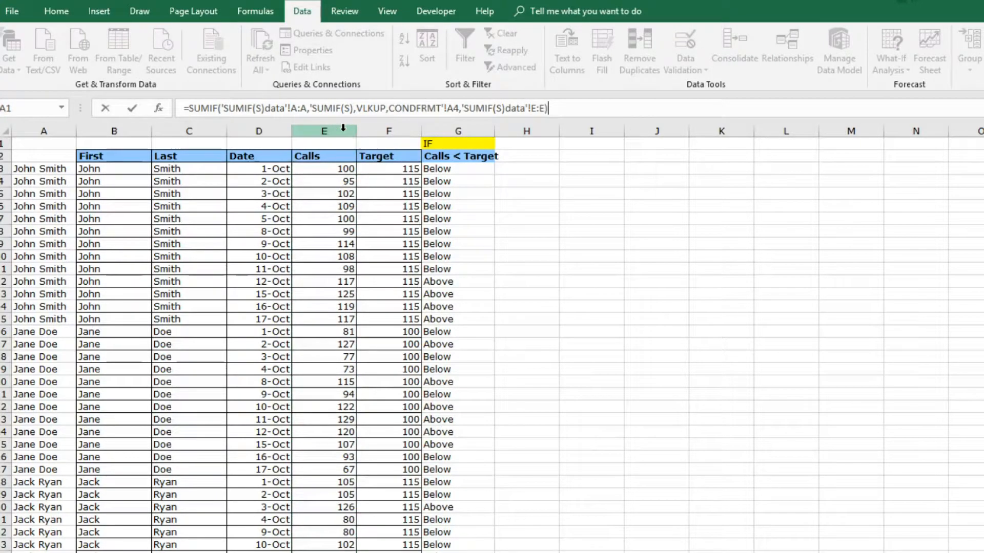
{"action": "key", "text": "Return"}
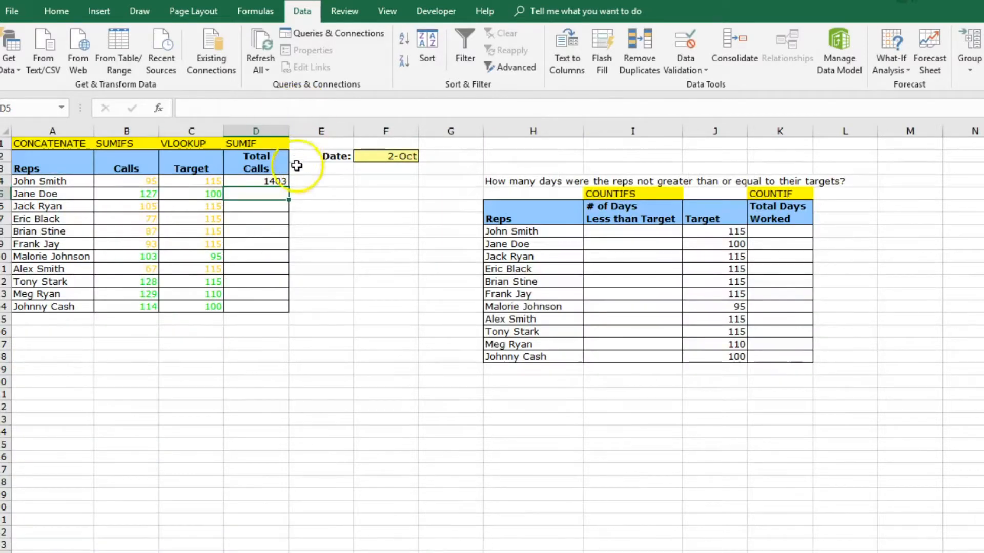
Fill the SUMIF formula from D4 down the Total Calls column to D14
{"action": "left_click", "coordinate": [272, 181]}
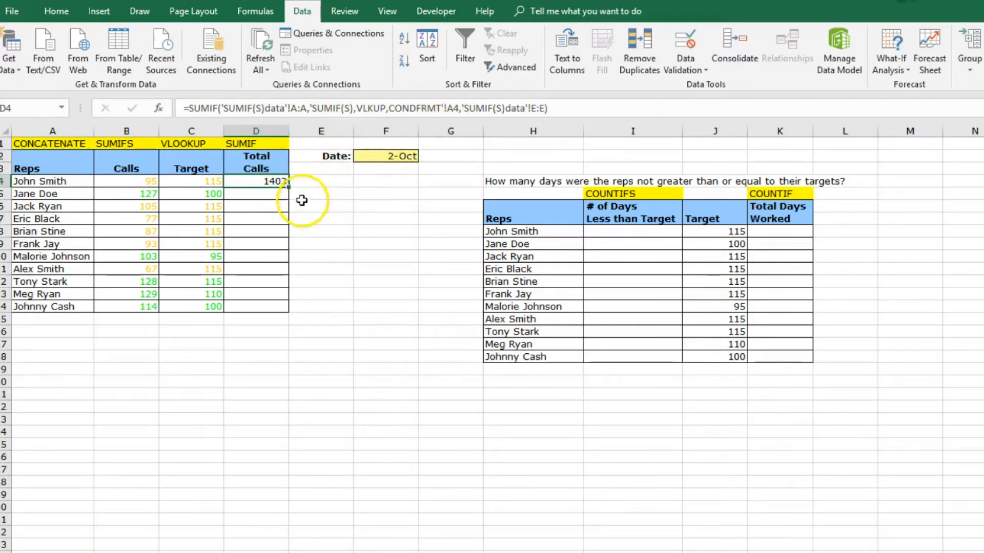
{"action": "double_click", "coordinate": [290, 188]}
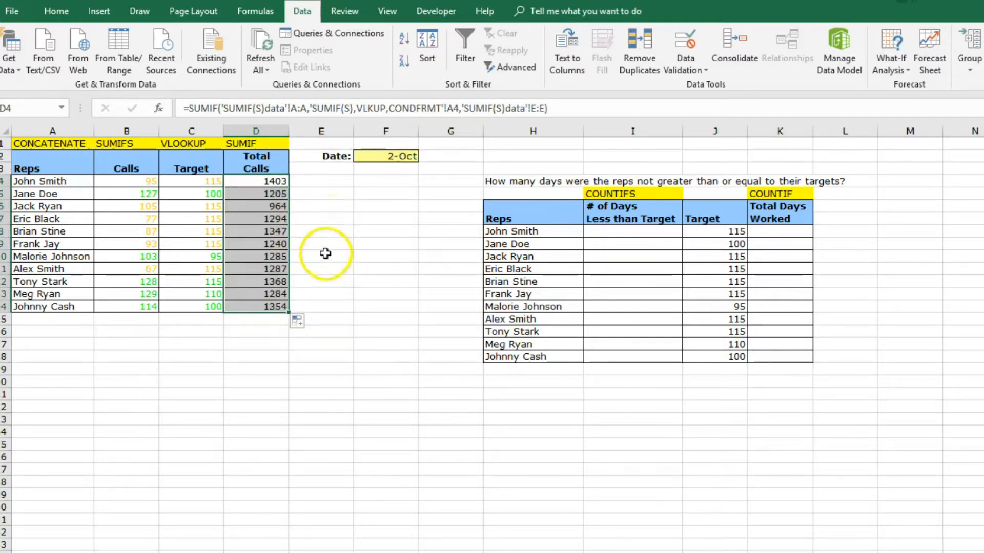
{"action": "left_click", "coordinate": [323, 209]}
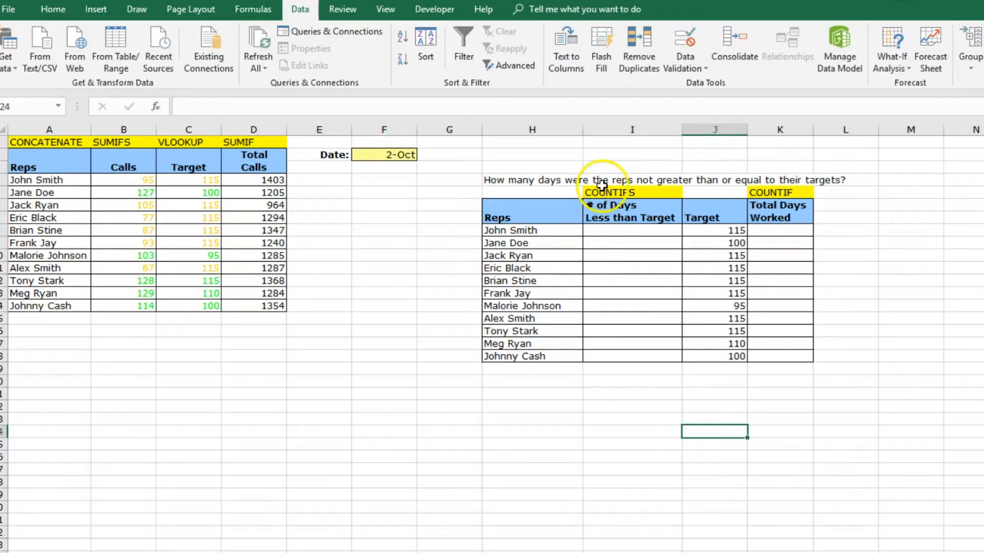
Start a COUNTIFS formula in I8 with column G of the SUMIF(S)data sheet as the first criteria range and "Below" as its criterion
{"action": "left_click", "coordinate": [614, 234]}
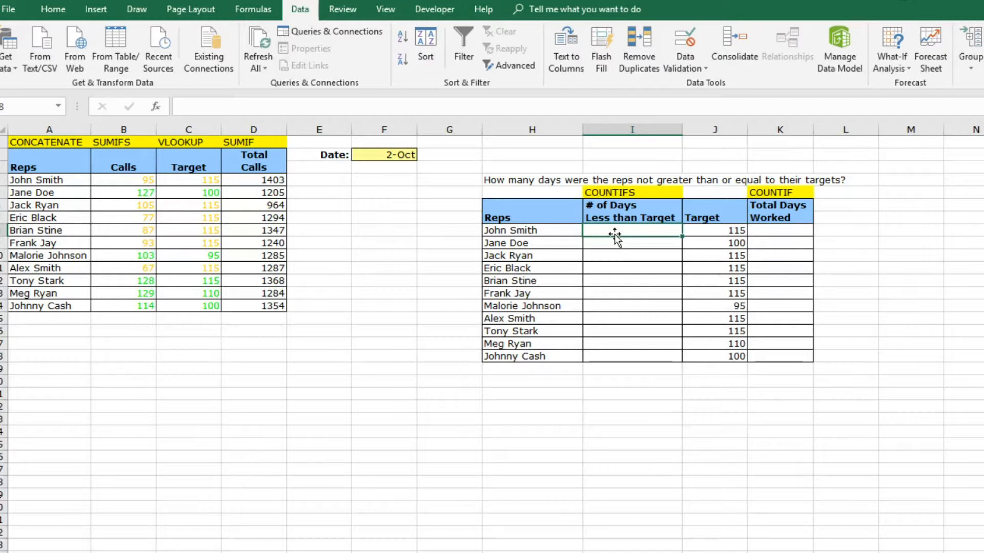
{"action": "type", "text": "=coun"}
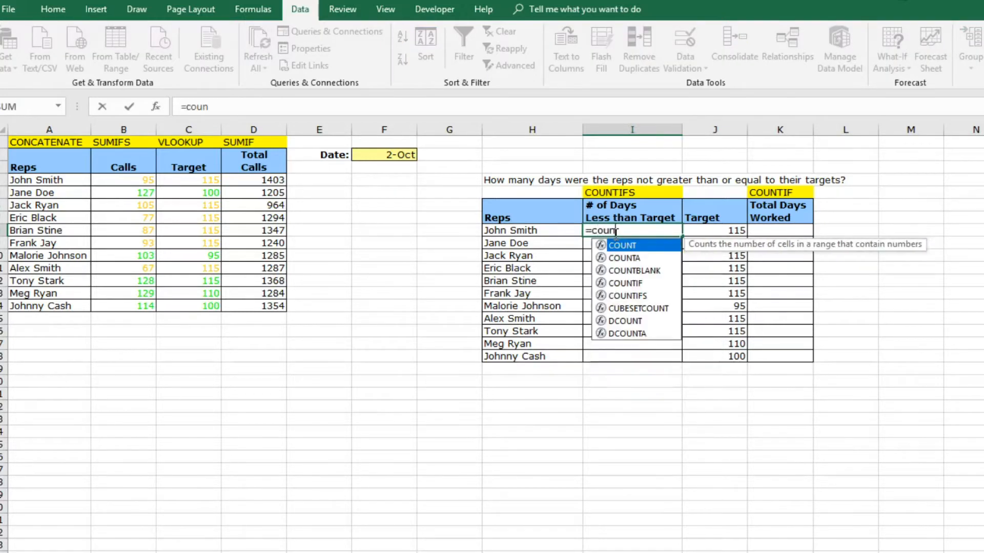
{"action": "type", "text": "tifs"}
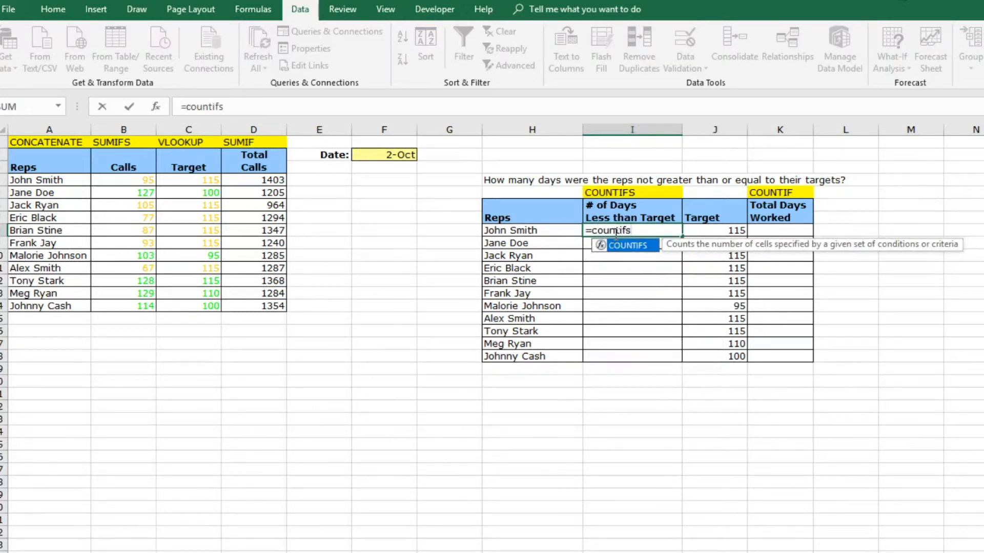
{"action": "type", "text": "("}
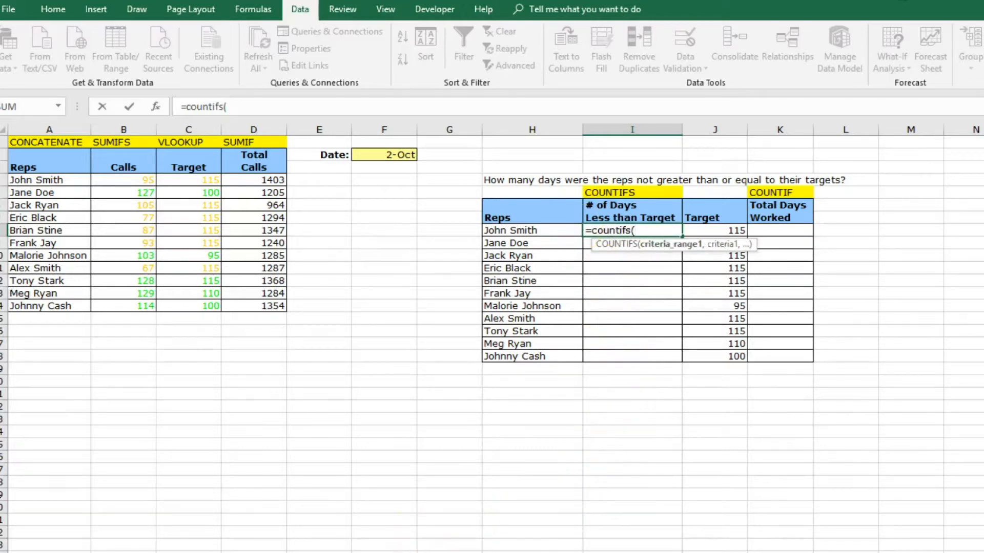
{"action": "key", "text": "ctrl+Page_Down"}
{"action": "left_click", "coordinate": [465, 128]}
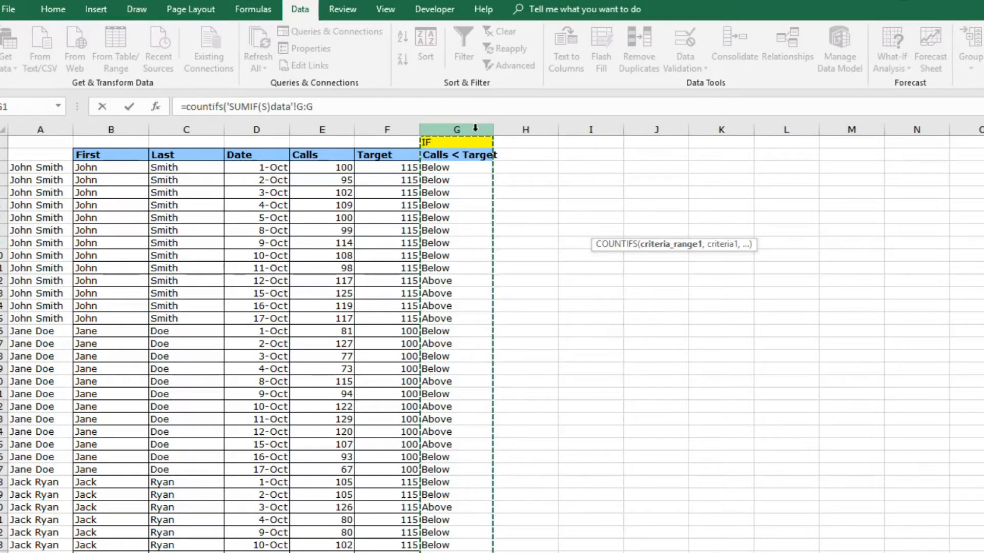
{"action": "type", "text": ",\"Below"}
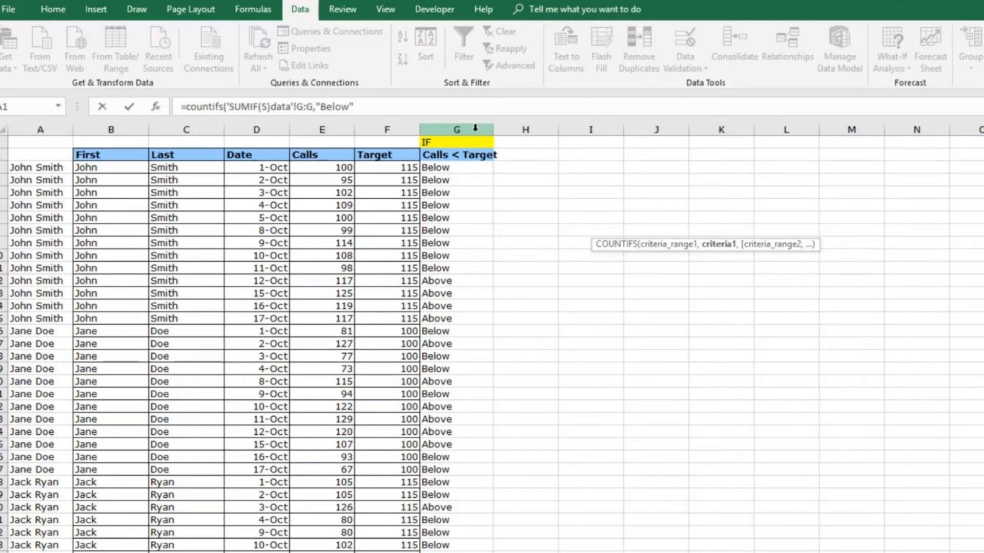
Complete the COUNTIFS in I8 with column A of the SUMIF(S)data sheet as second criteria range and H8 as its criterion
{"action": "type", "text": ","}
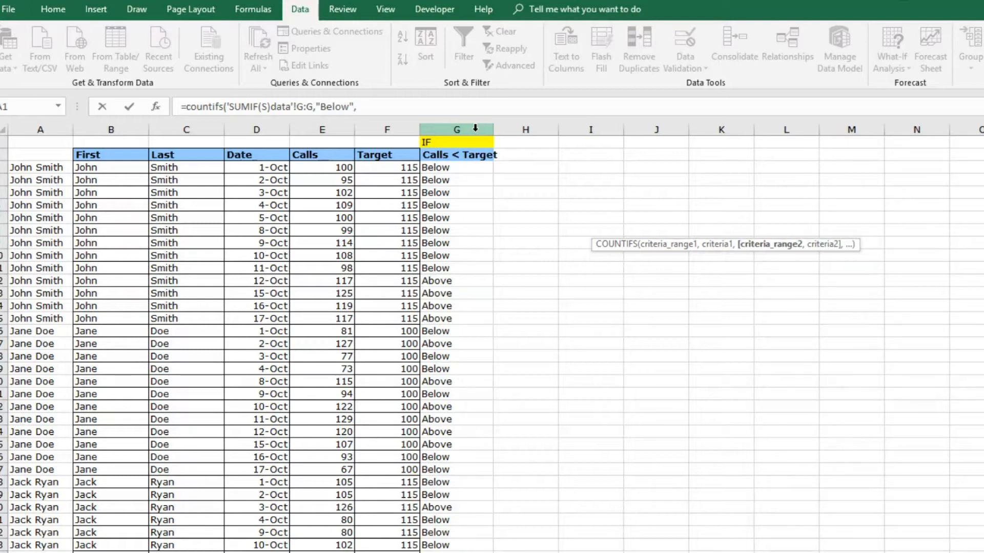
{"action": "left_click", "coordinate": [50, 129]}
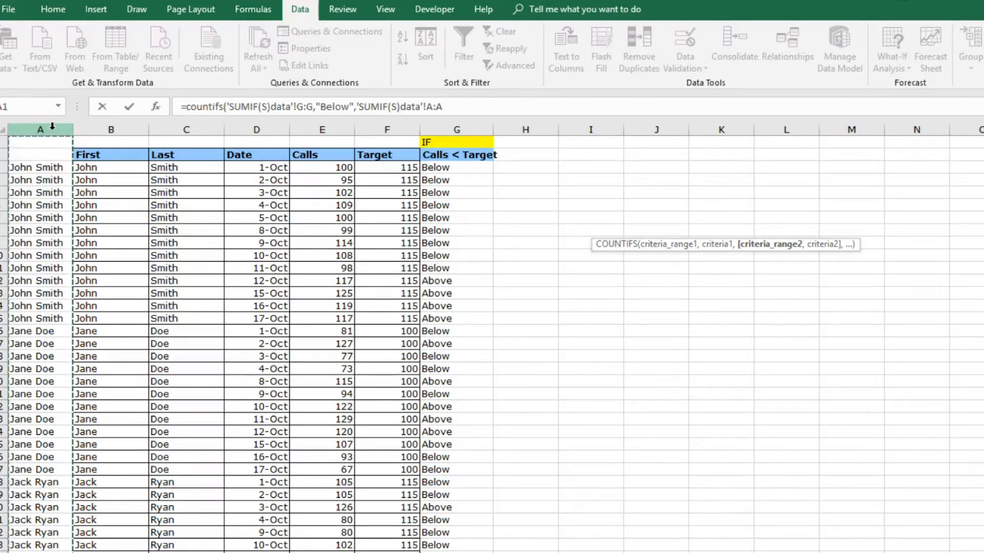
{"action": "type", "text": ","}
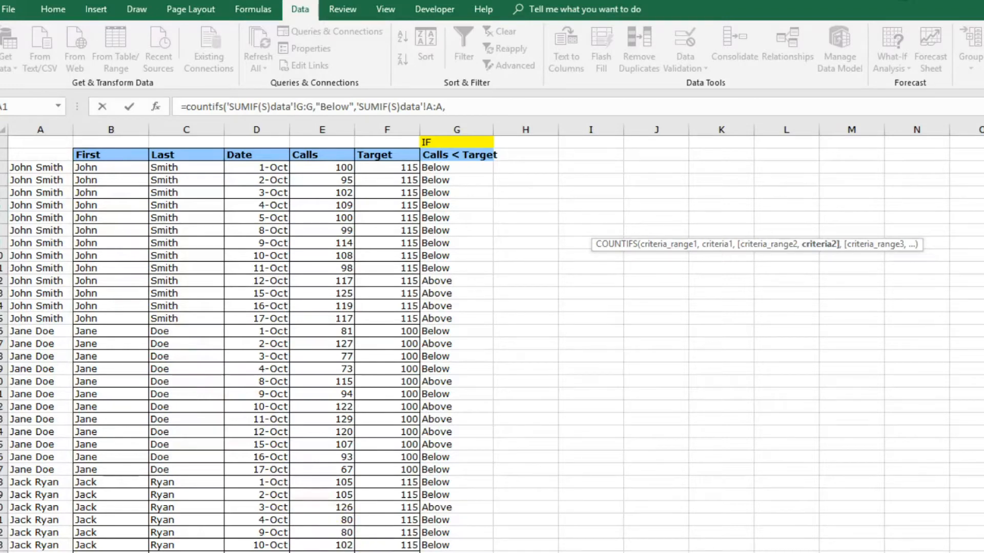
{"action": "left_click", "coordinate": [403, 552]}
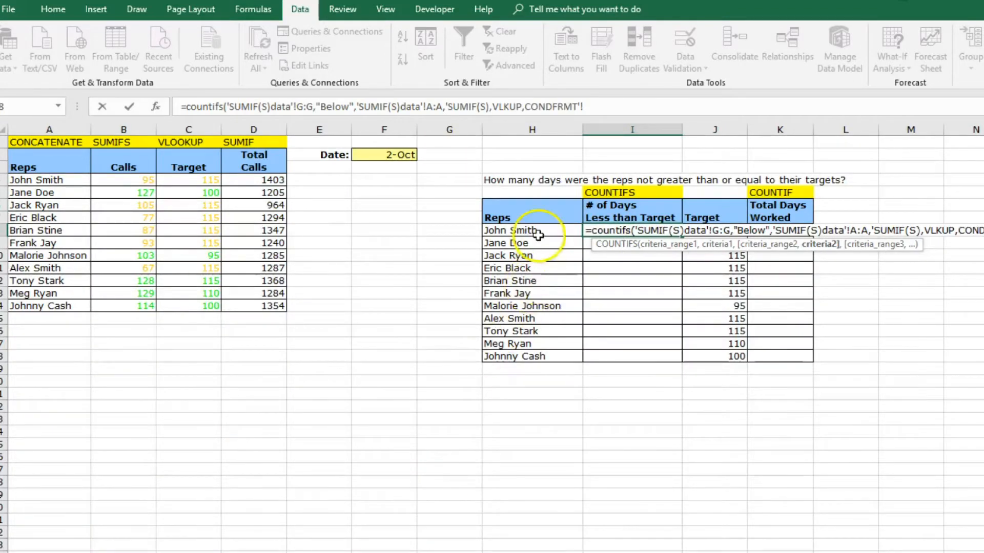
{"action": "left_click", "coordinate": [534, 232]}
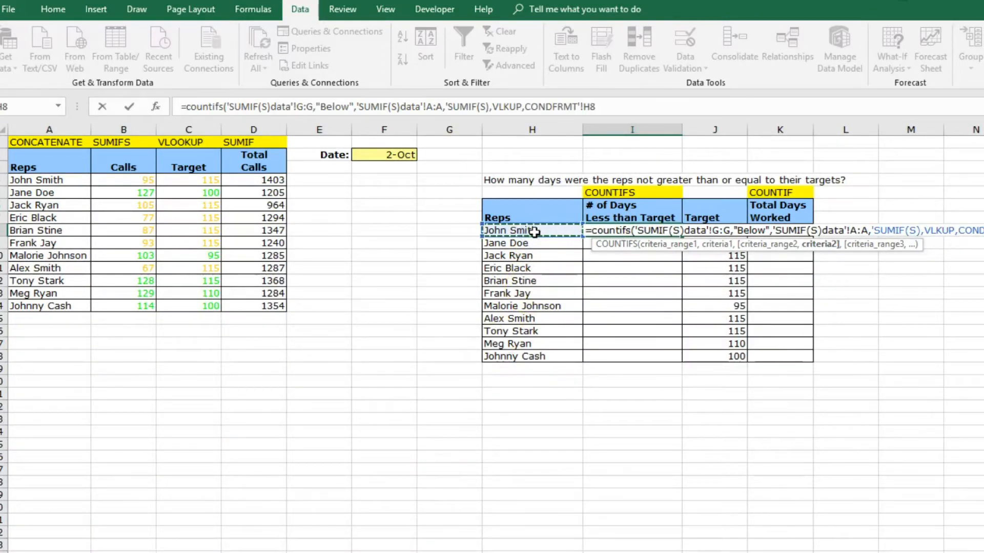
{"action": "type", "text": ")"}
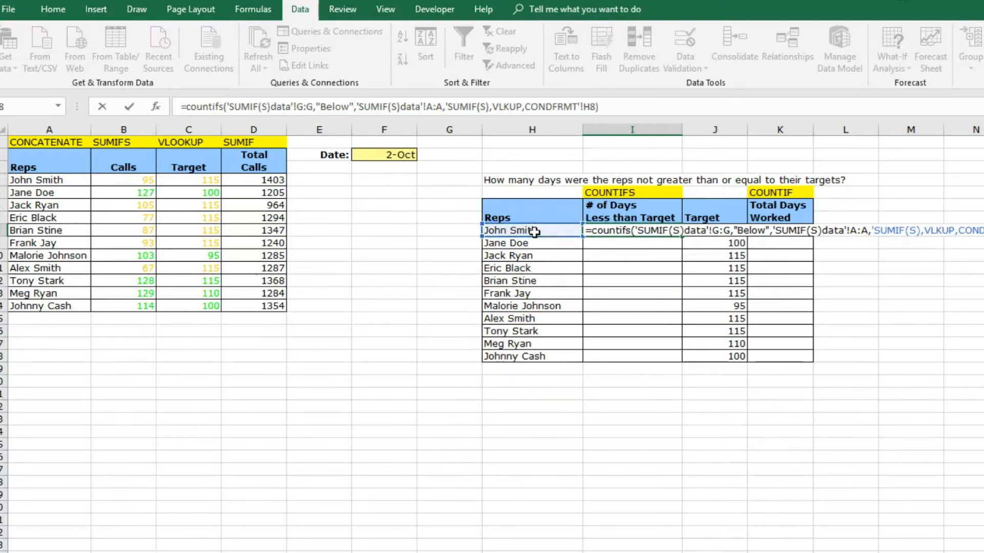
{"action": "key", "text": "Return"}
Fill the COUNTIFS formula from I8 down the # of Days Less than Target column to I18
{"action": "left_click", "coordinate": [632, 232]}
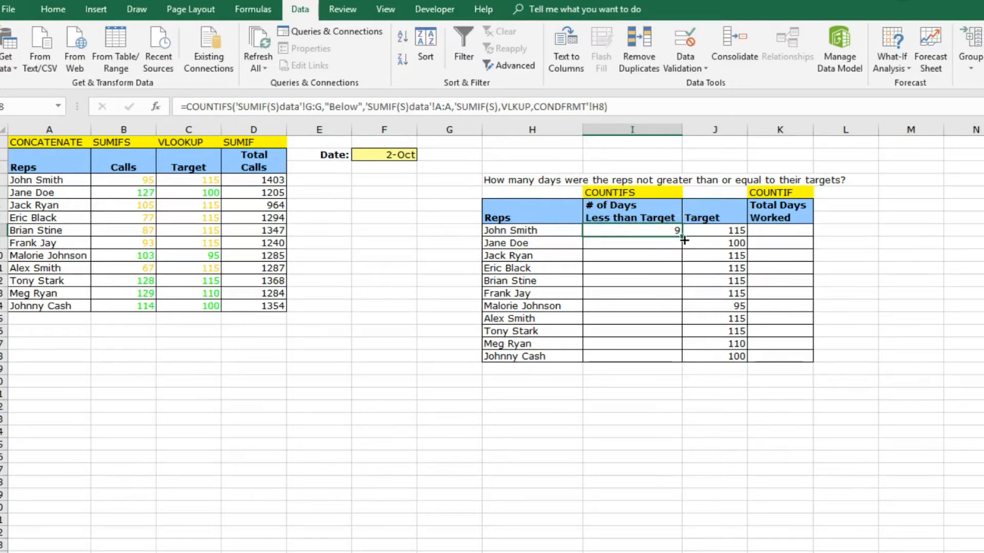
{"action": "left_click_drag", "start_coordinate": [680, 238], "coordinate": [679, 359]}
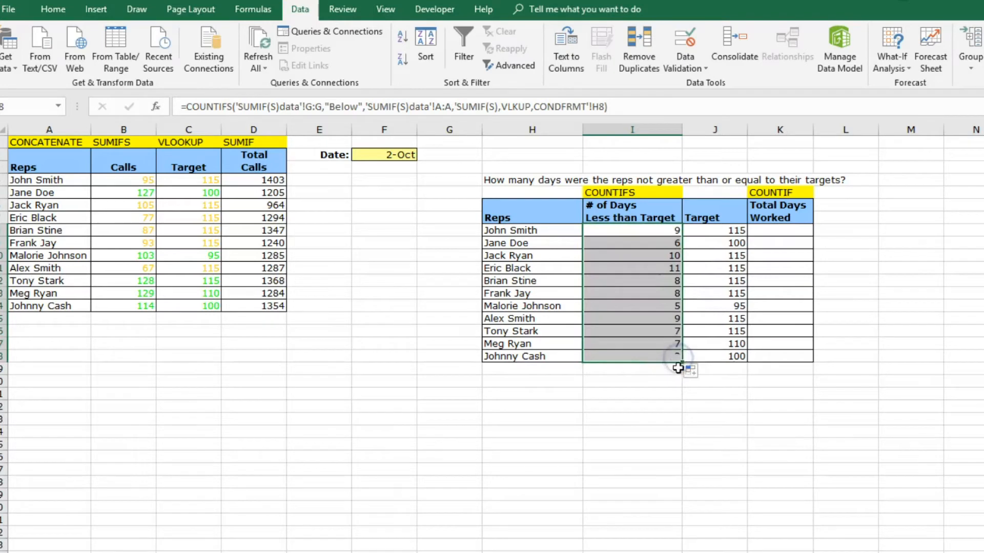
{"action": "left_click", "coordinate": [648, 406]}
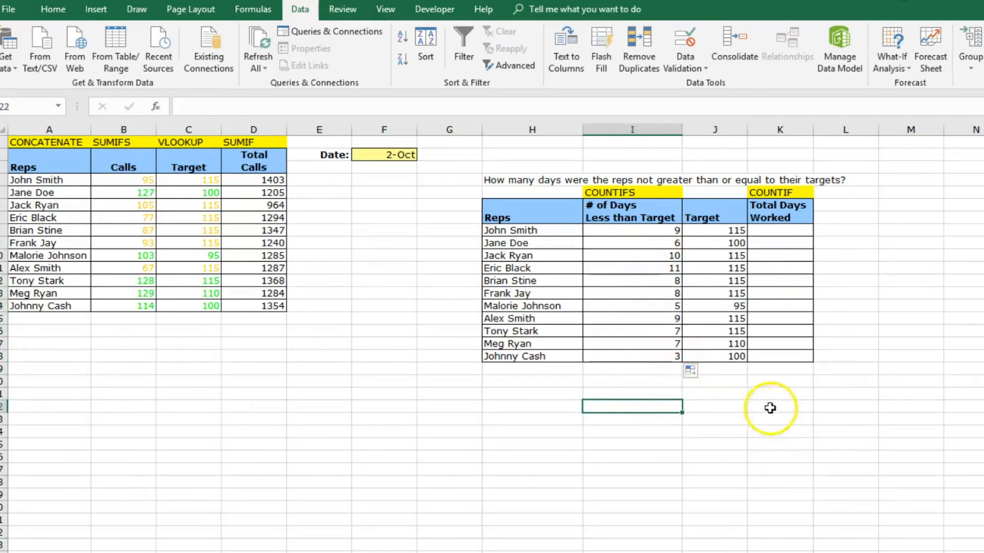
Start a COUNTIF formula in K8 with column A of the SUMIF(S)data sheet as the range
{"action": "left_click", "coordinate": [779, 230]}
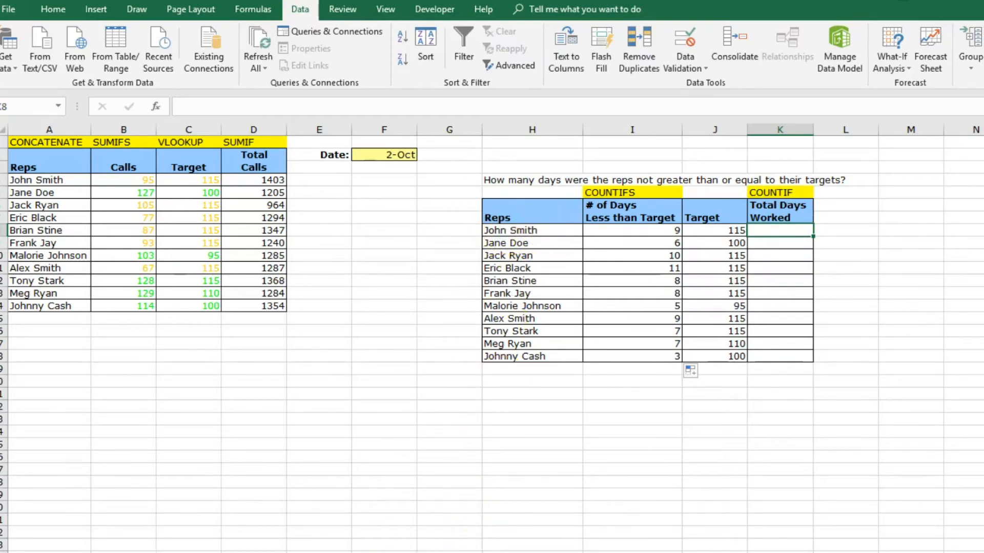
{"action": "key", "text": "ctrl+Page_Up"}
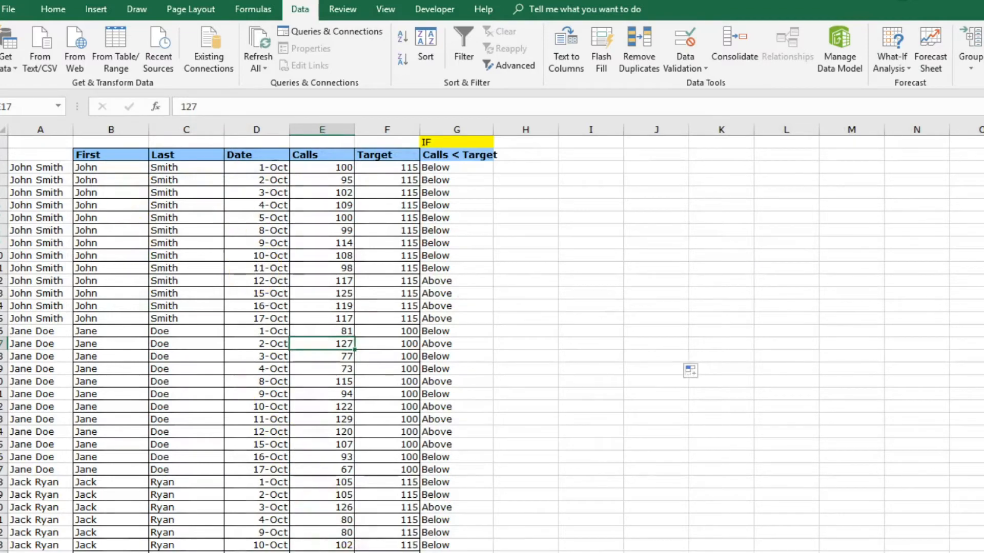
{"action": "key", "text": "ctrl+Page_Down"}
{"action": "type", "text": "="}
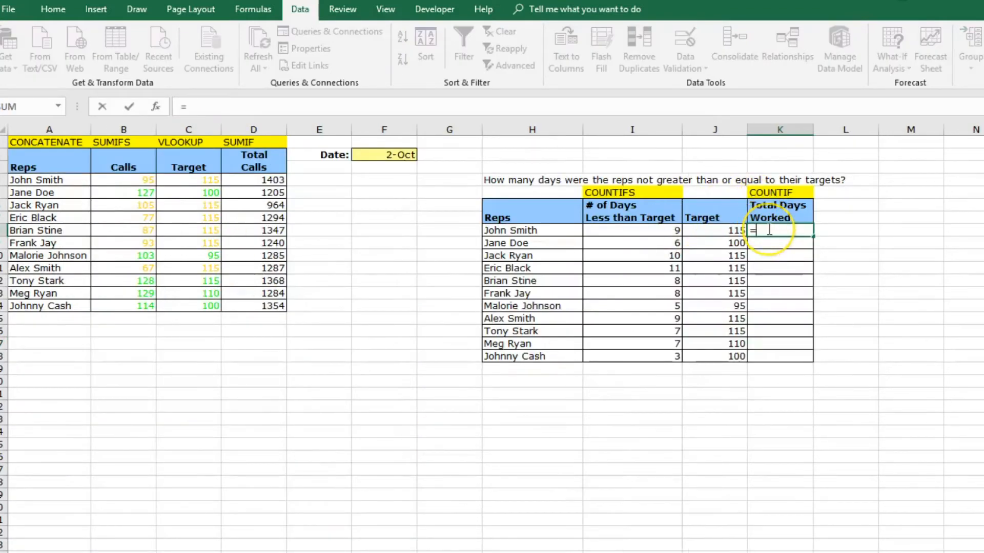
{"action": "type", "text": "countif"}
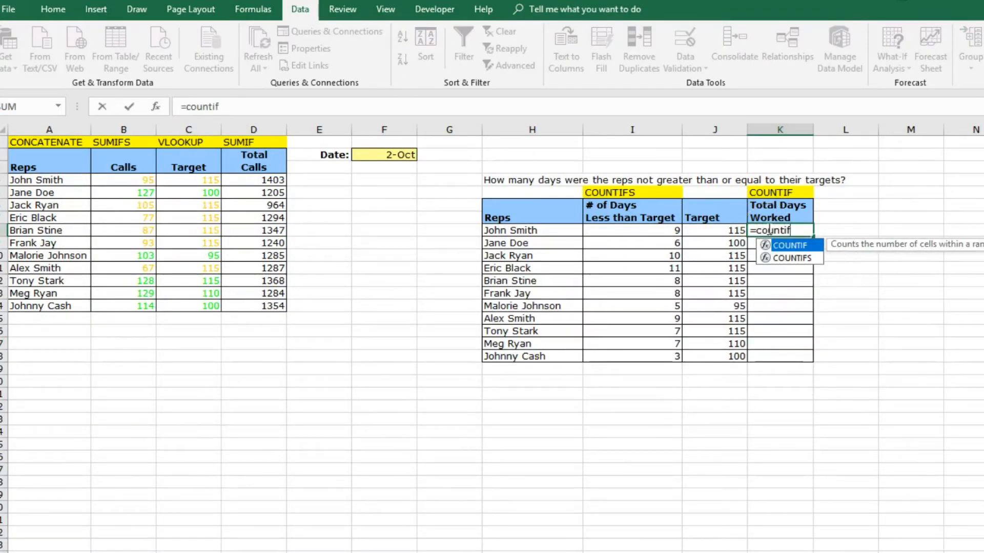
{"action": "type", "text": "("}
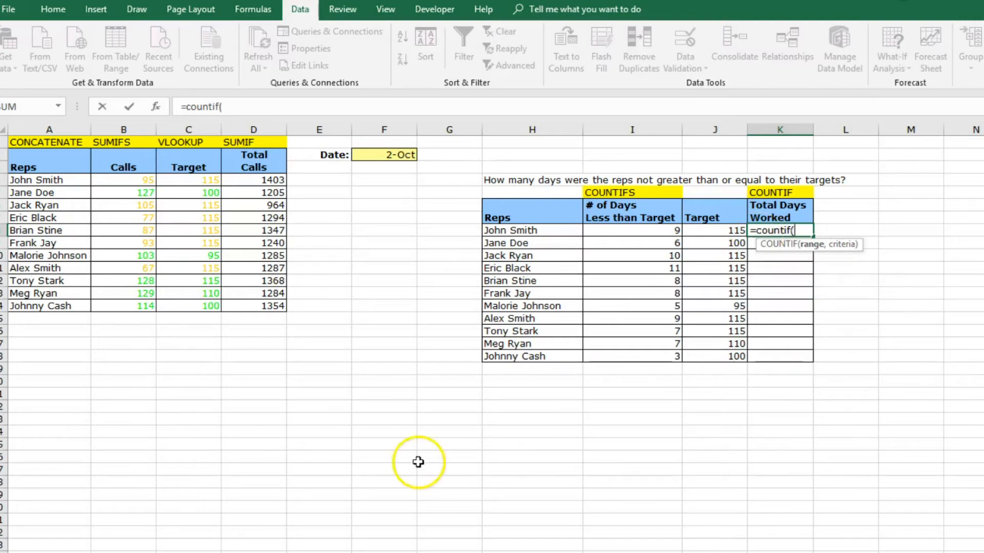
{"action": "left_click", "coordinate": [313, 552]}
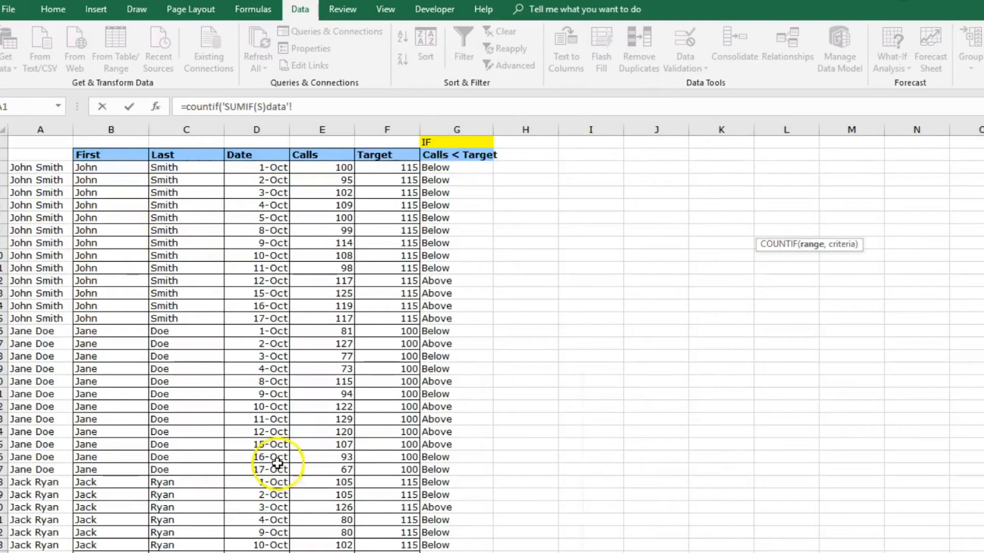
{"action": "left_click", "coordinate": [37, 127]}
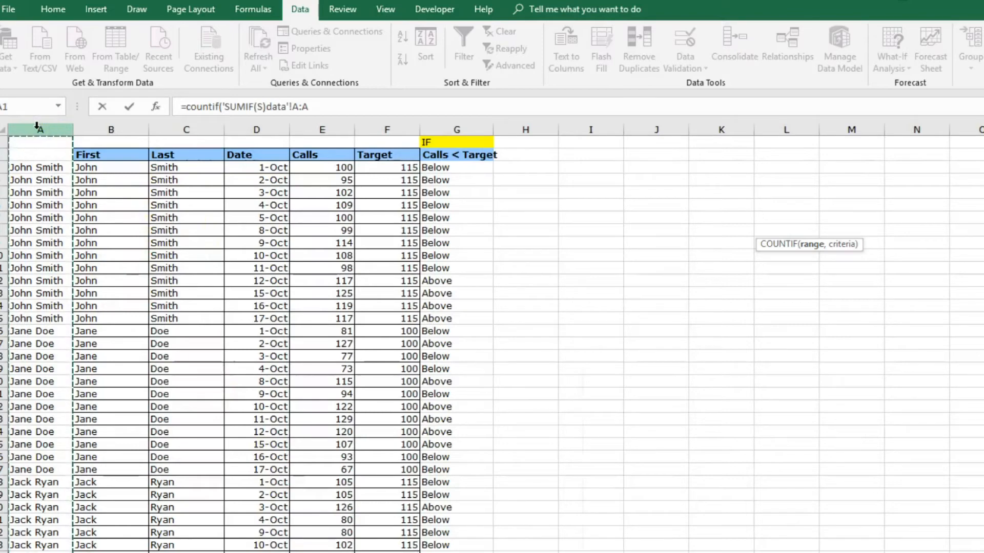
Complete the COUNTIF in K8 with the rep name in H8 of the summary sheet as its criterion
{"action": "type", "text": ",'SUMIF(S)data'!"}
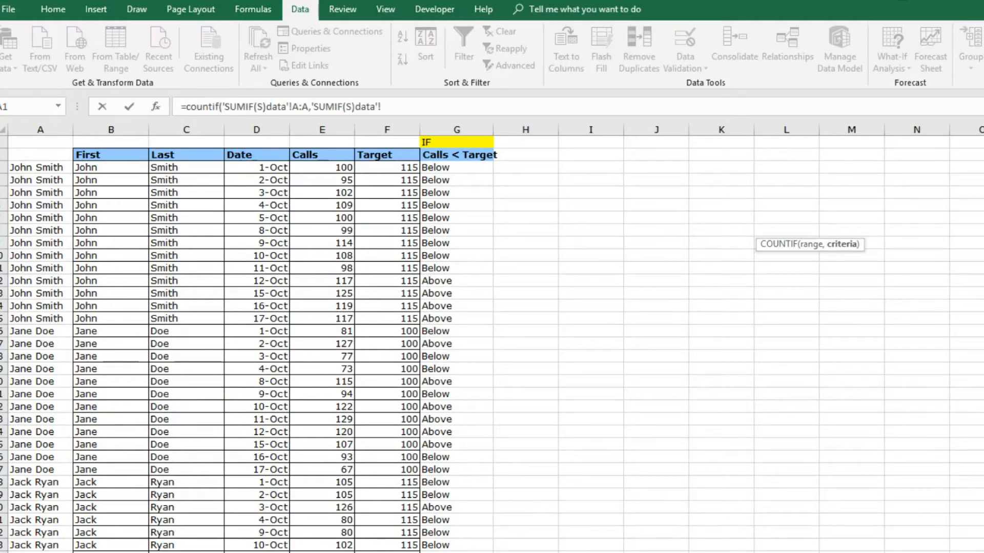
{"action": "left_click", "coordinate": [389, 552]}
{"action": "left_click", "coordinate": [565, 230]}
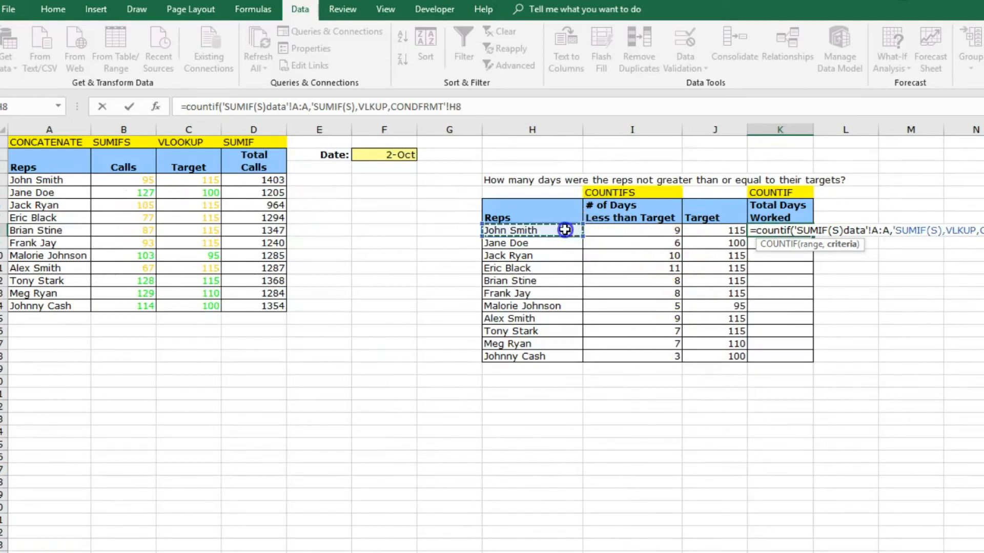
{"action": "type", "text": ")"}
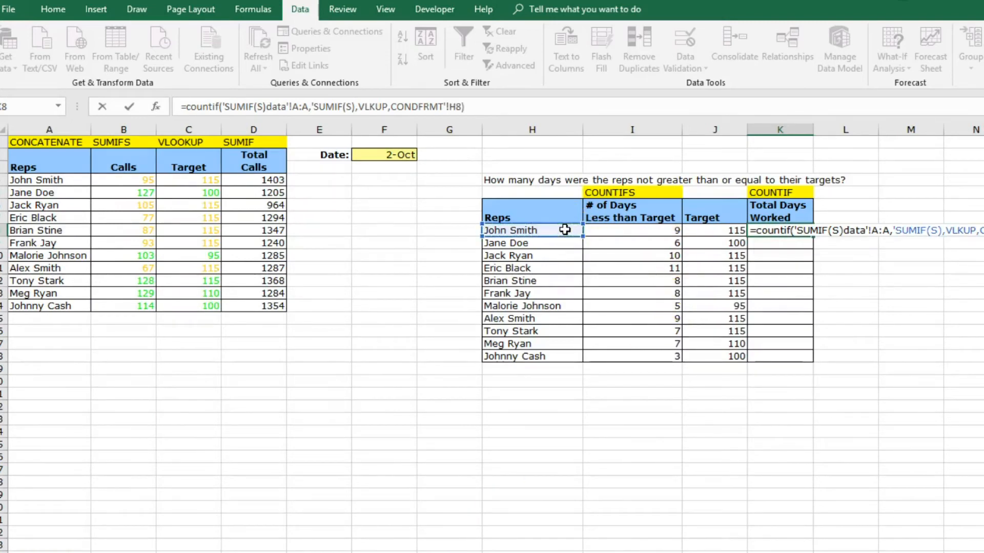
{"action": "key", "text": "Return"}
Fill the COUNTIF formula from K8 down the Total Days Worked column to K18
{"action": "left_click", "coordinate": [777, 234]}
{"action": "left_click_drag", "start_coordinate": [814, 235], "coordinate": [804, 360]}
{"action": "left_click", "coordinate": [762, 395]}
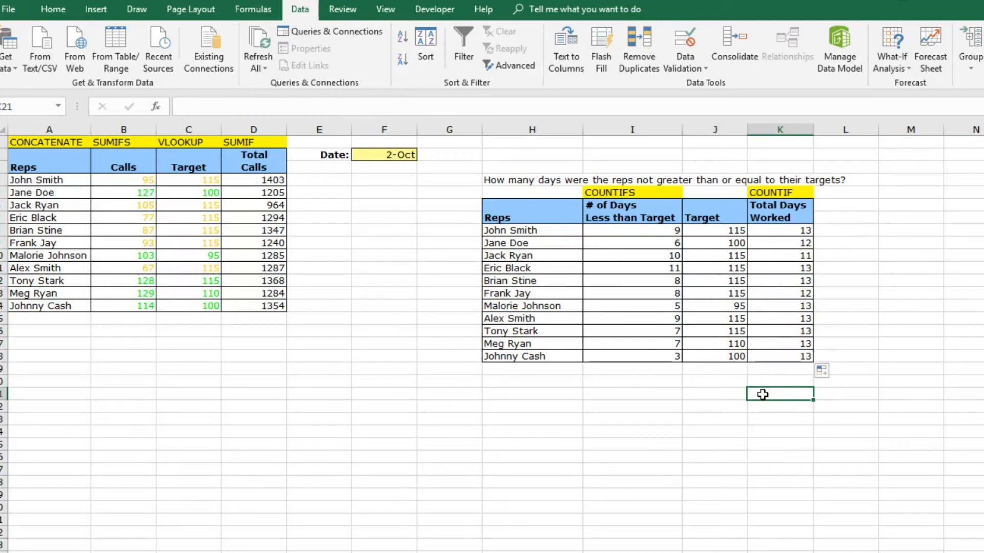
{"action": "left_click", "coordinate": [450, 369]}
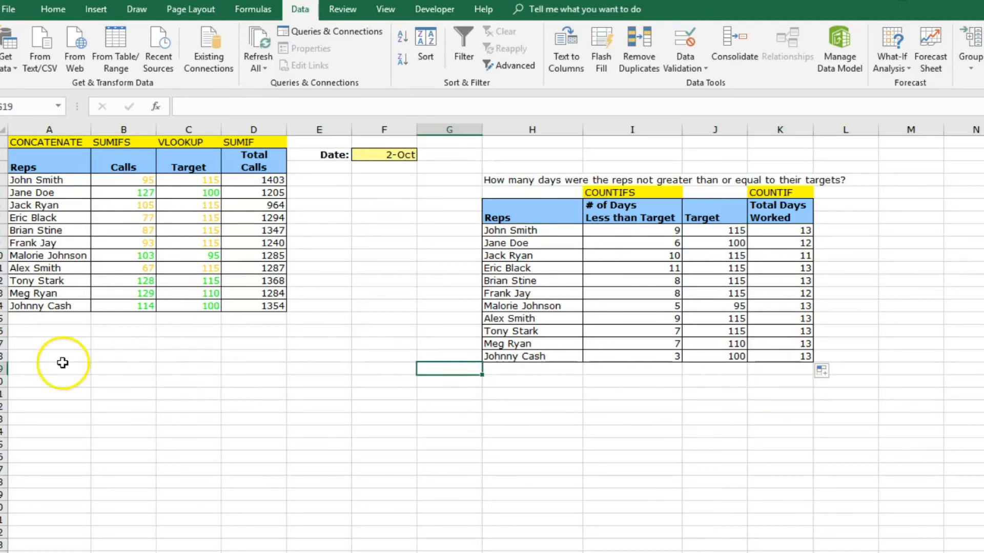